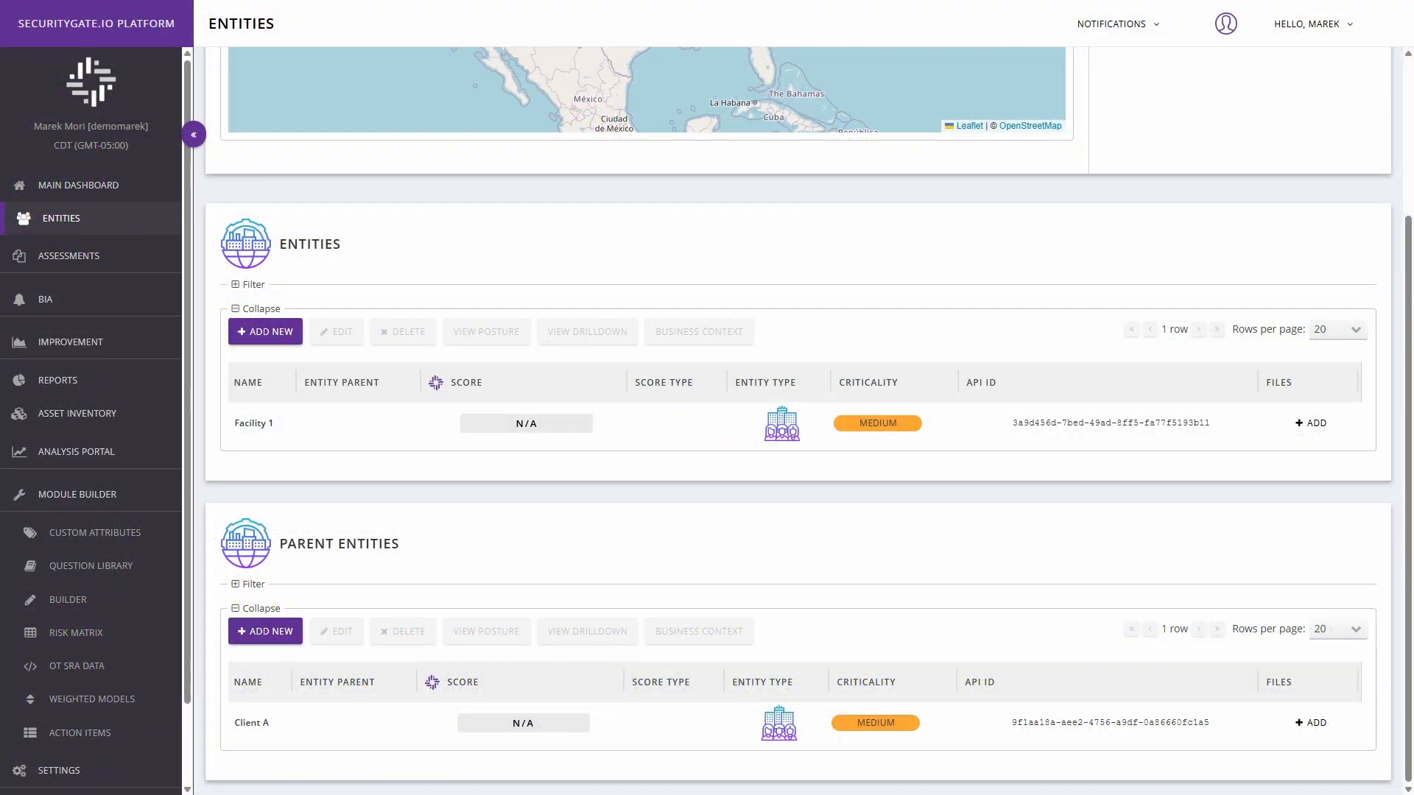
Step: Open the Builder page of the Module Builder and start creating a new module
{"action": "left_click", "coordinate": [87, 498]}
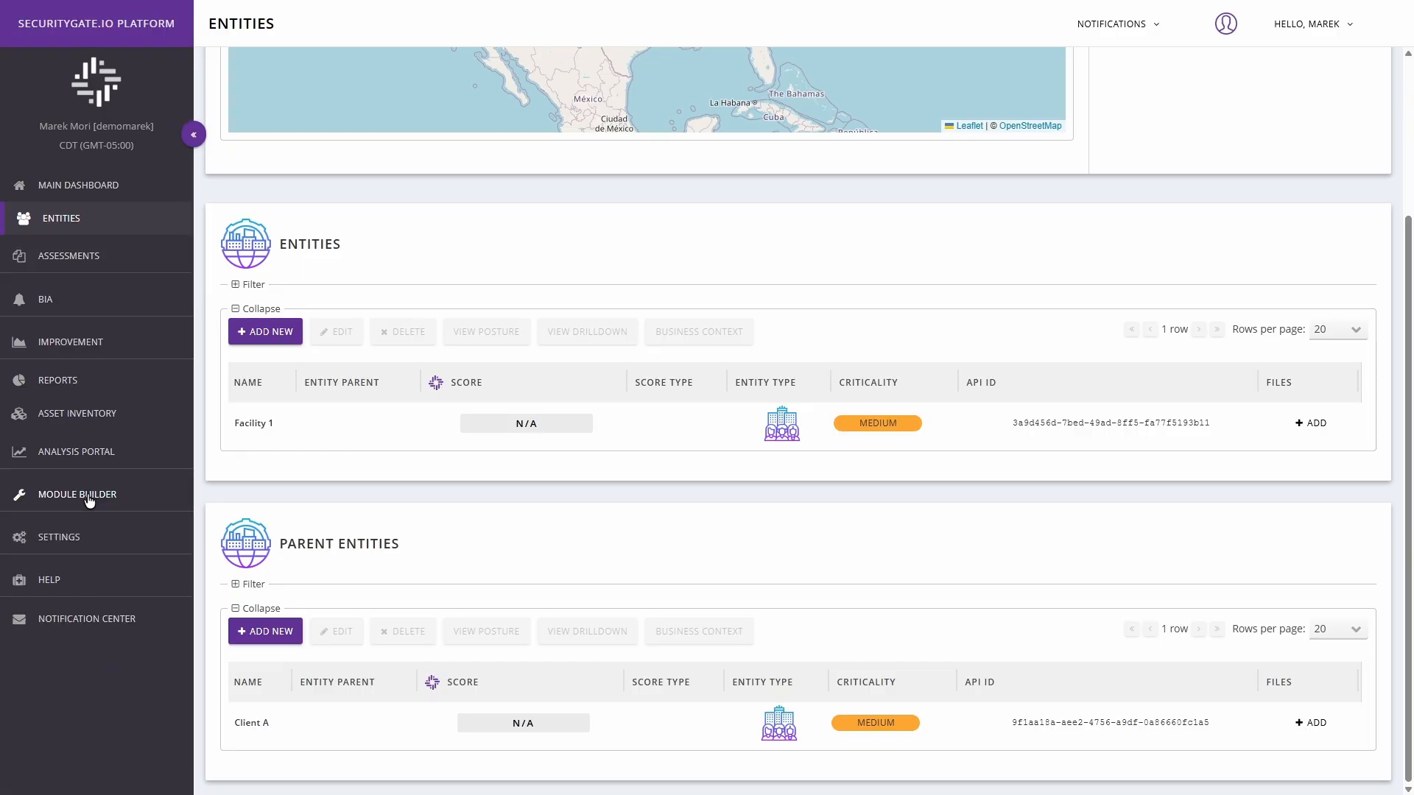
{"action": "left_click", "coordinate": [87, 498]}
{"action": "left_click", "coordinate": [70, 605]}
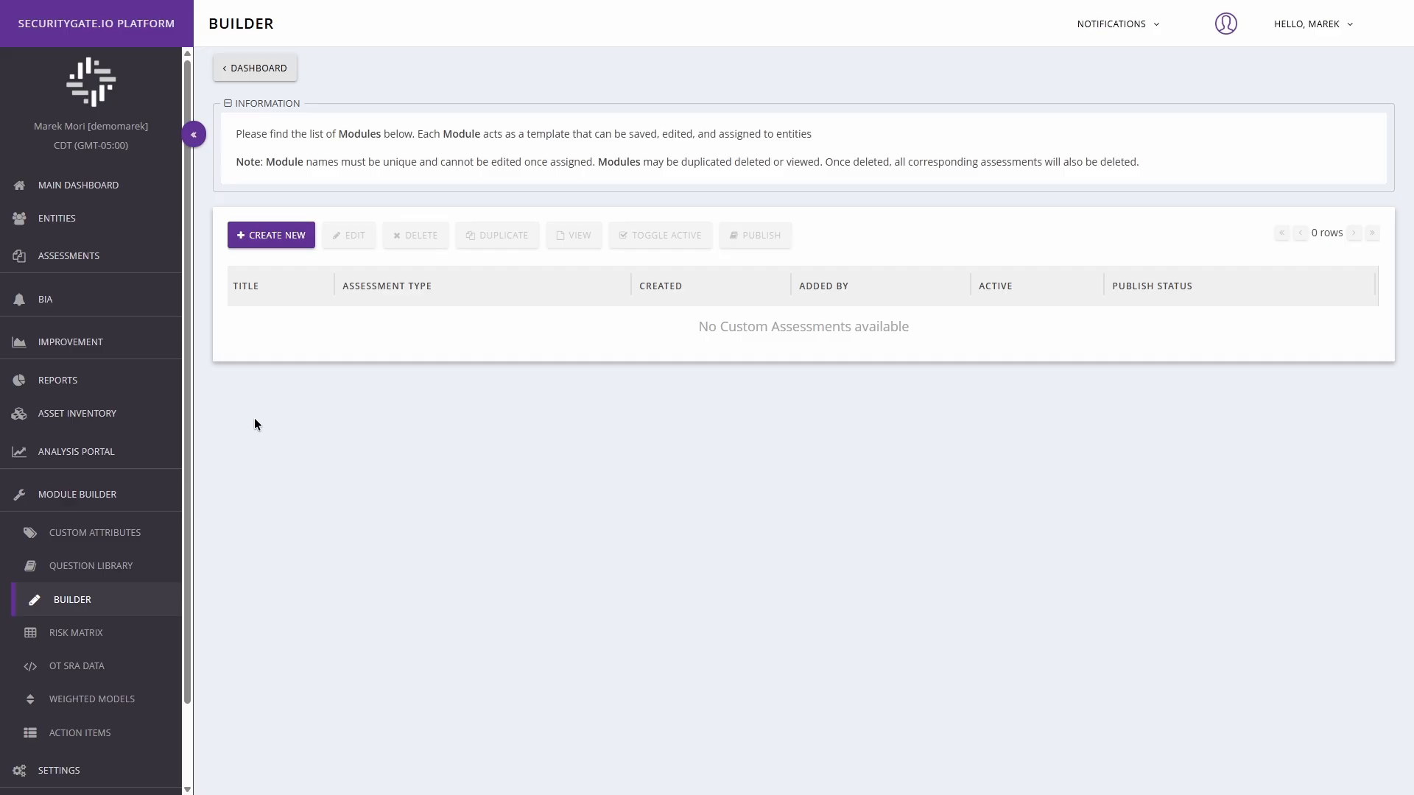
{"action": "left_click", "coordinate": [274, 238]}
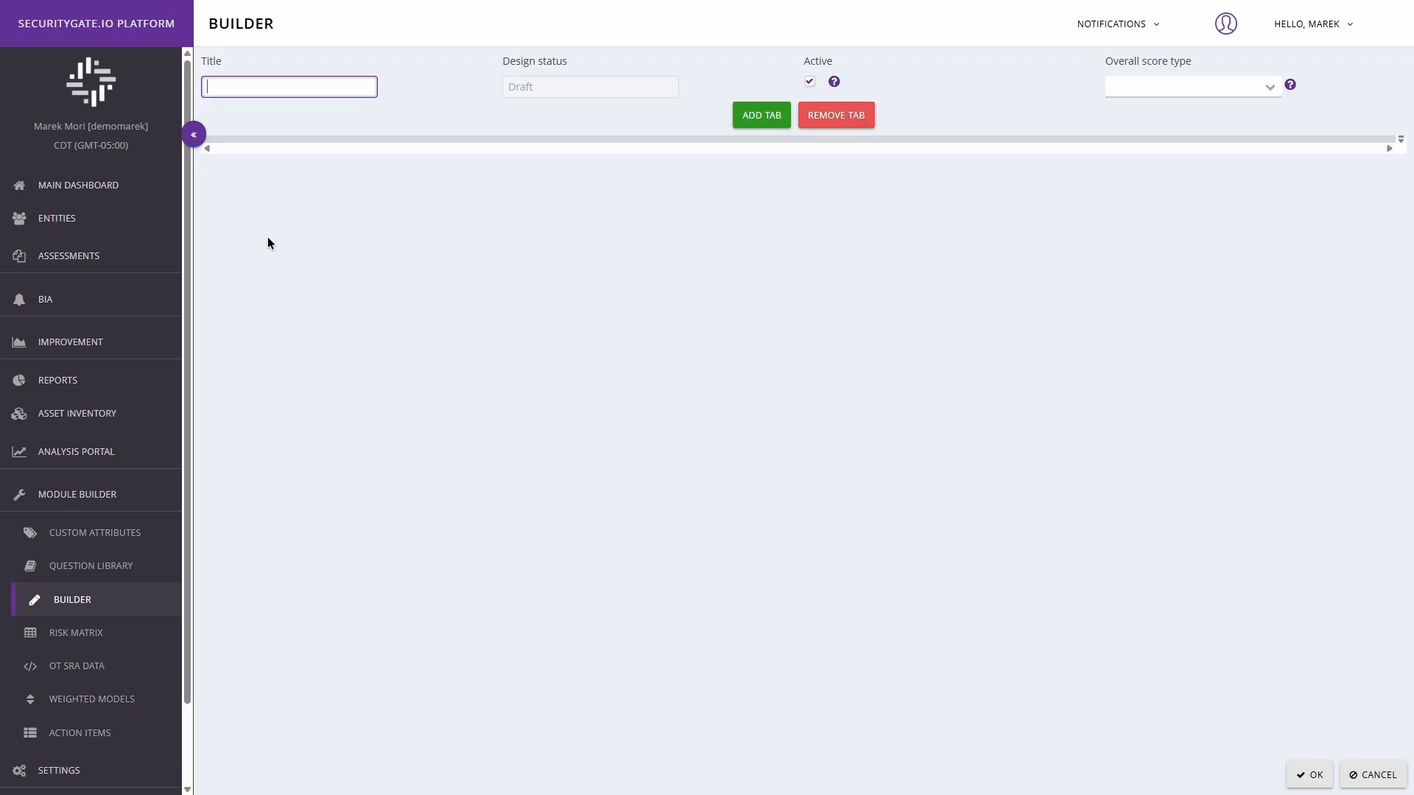
Step: Title the module "CMB Example", set its overall score type to Average and leave it active
{"action": "type", "text": "CMB Example"}
{"action": "left_click", "coordinate": [1267, 95]}
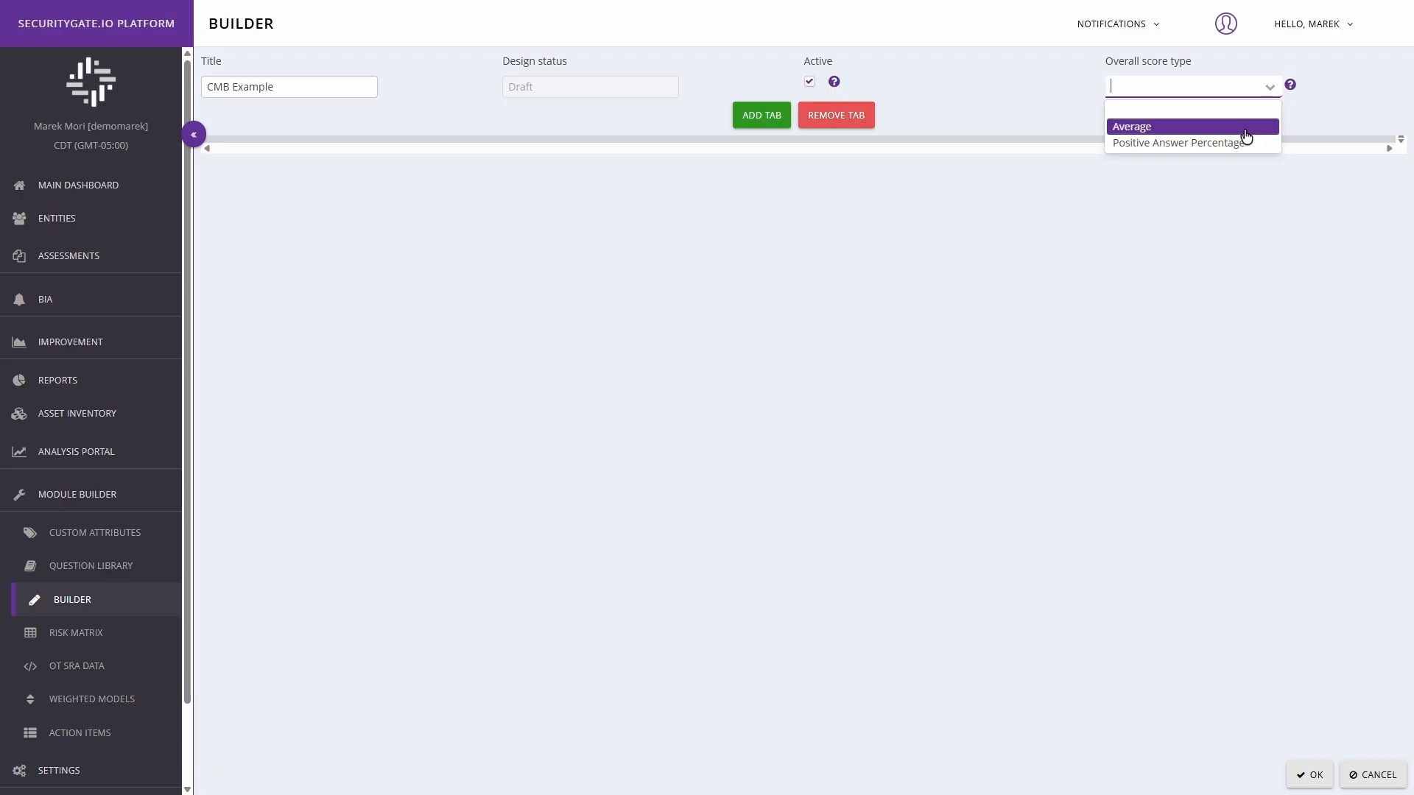
{"action": "left_click", "coordinate": [1246, 130]}
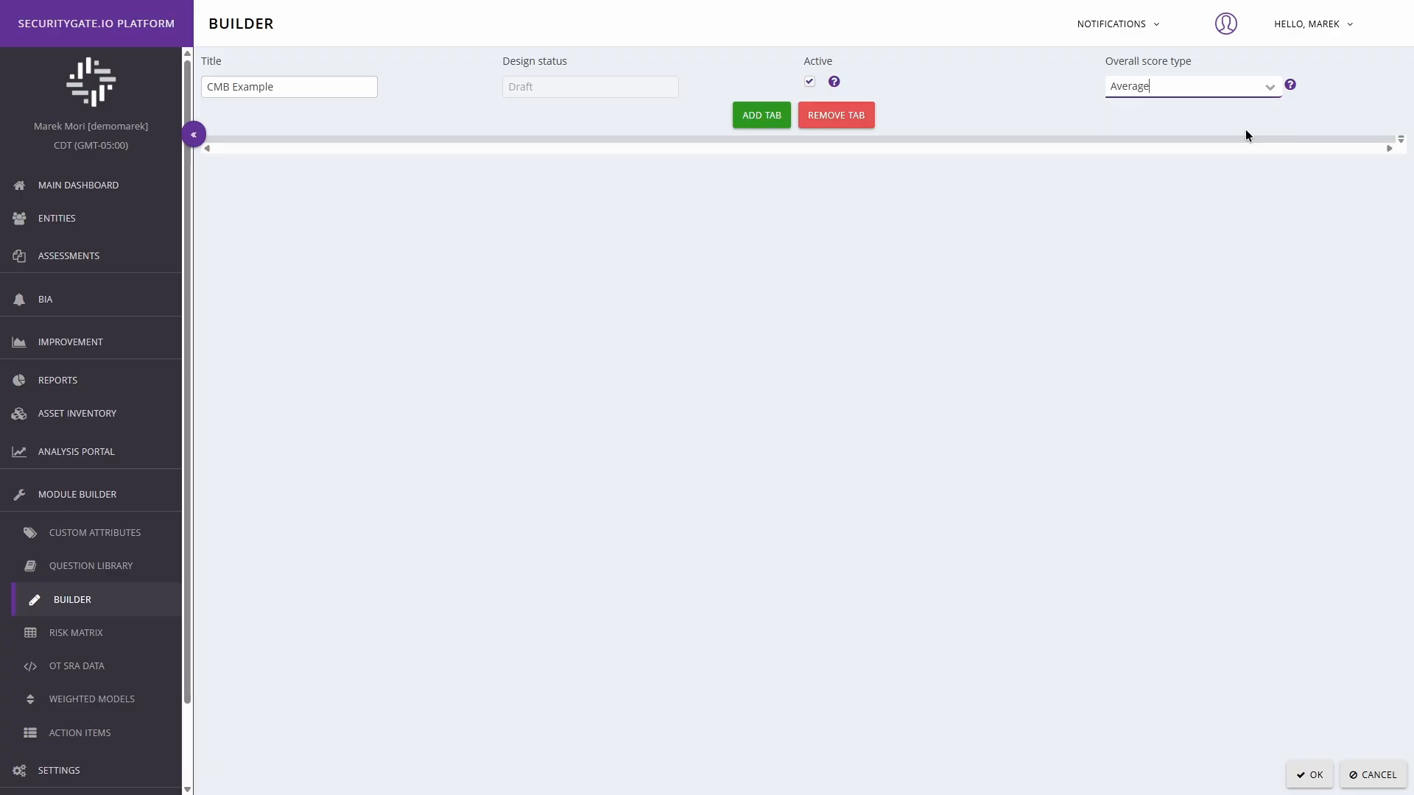
{"action": "left_click", "coordinate": [810, 83]}
{"action": "left_click", "coordinate": [810, 83]}
Step: Add a first tab named "Introduction" and turn on its Introduction option
{"action": "left_click", "coordinate": [761, 120]}
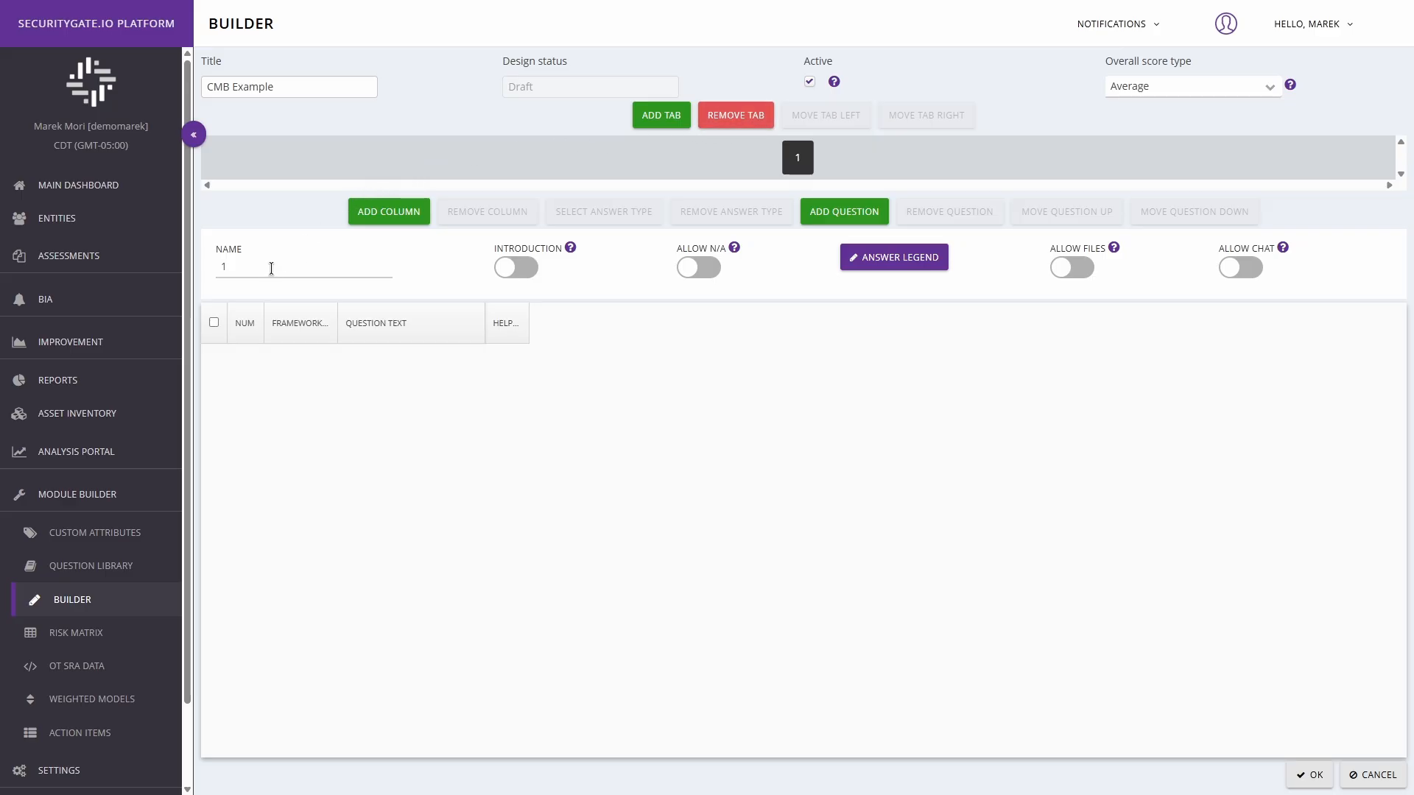
{"action": "left_click_drag", "start_coordinate": [259, 271], "coordinate": [201, 267]}
{"action": "type", "text": "Introduction"}
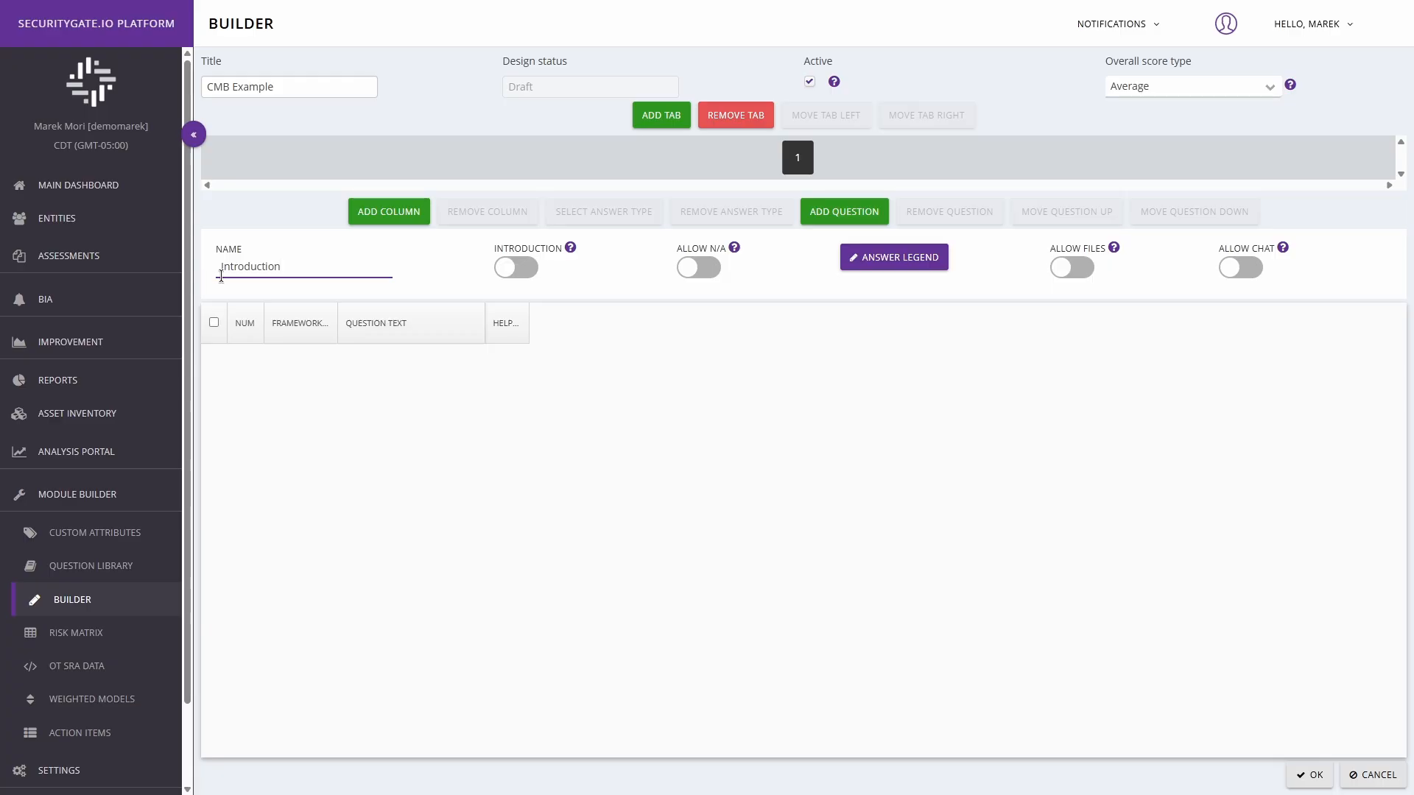
{"action": "left_click", "coordinate": [518, 269]}
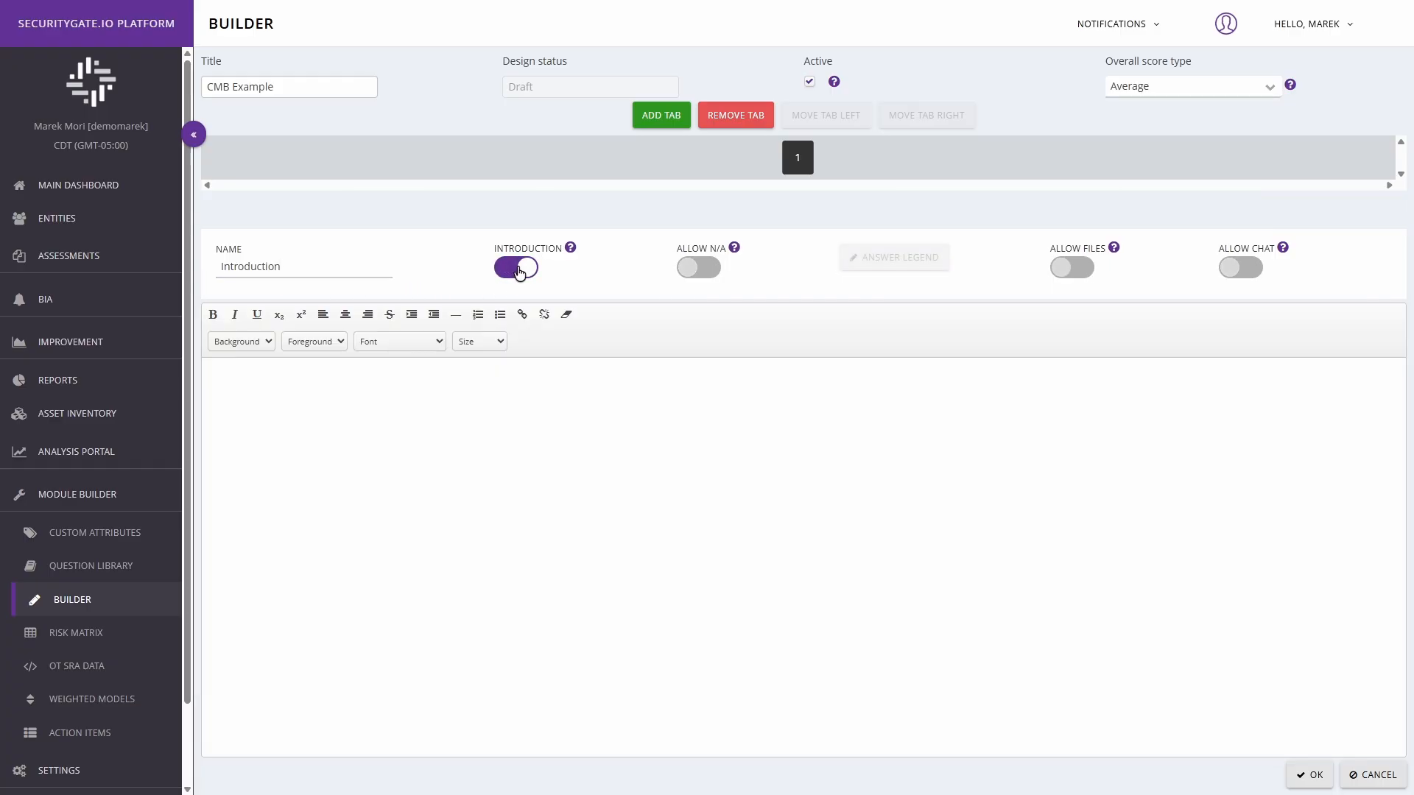
Step: Enter "Hello! This is an introduction." as the body text of the Introduction tab
{"action": "left_click", "coordinate": [238, 376]}
{"action": "type", "text": "Hello! This is an introduction."}
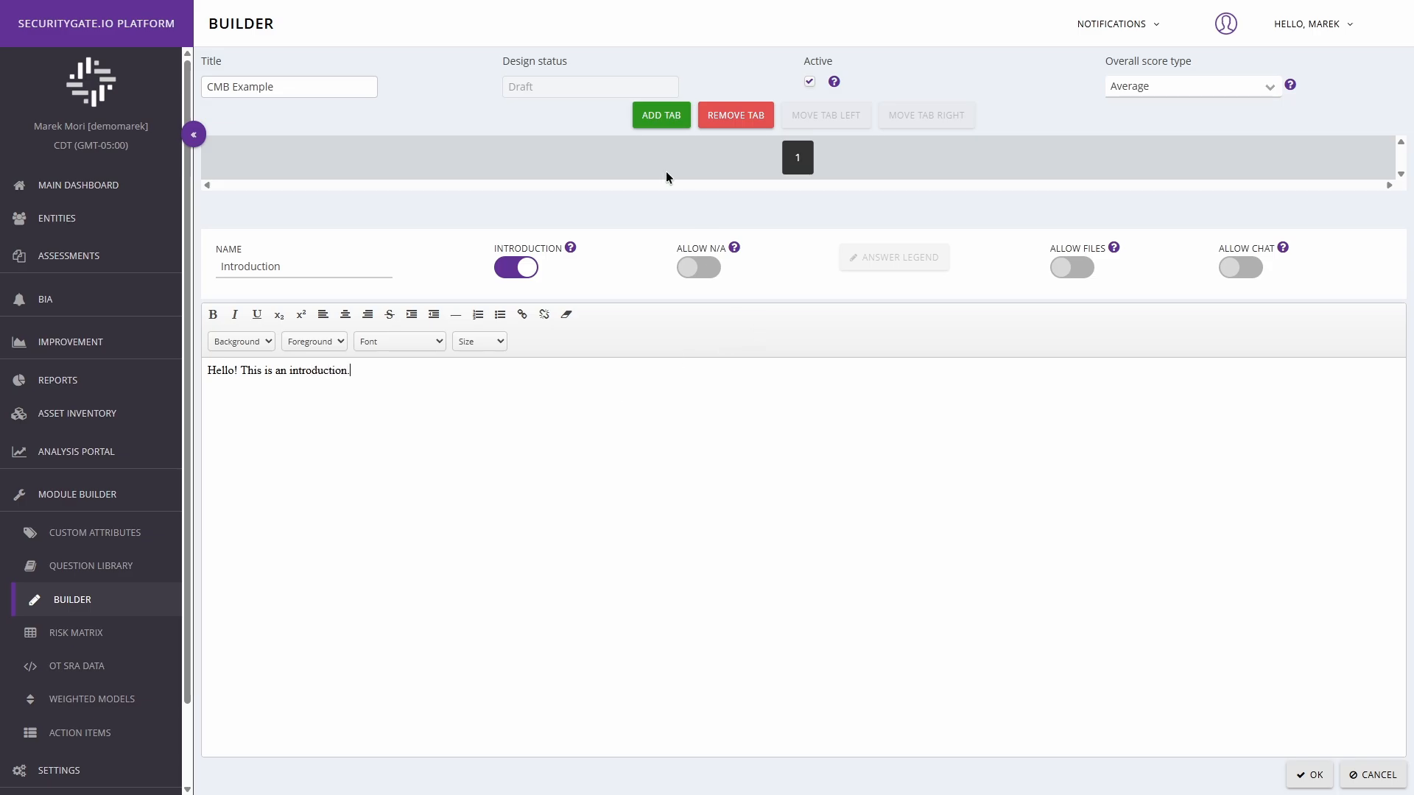
Step: Add a second tab to the module and name it "Domain 1"
{"action": "left_click", "coordinate": [654, 117]}
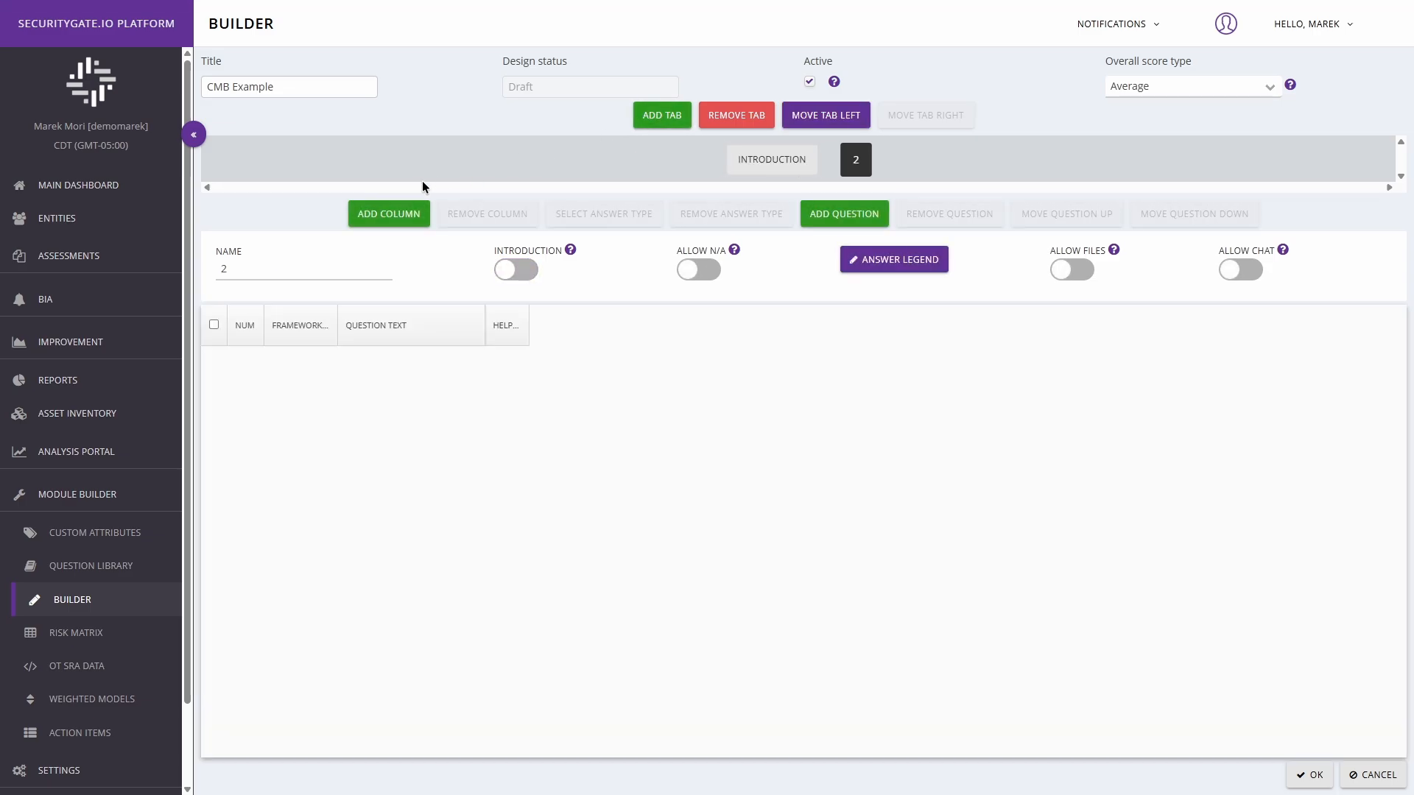
{"action": "double_click", "coordinate": [268, 271]}
{"action": "type", "text": "Domain 1"}
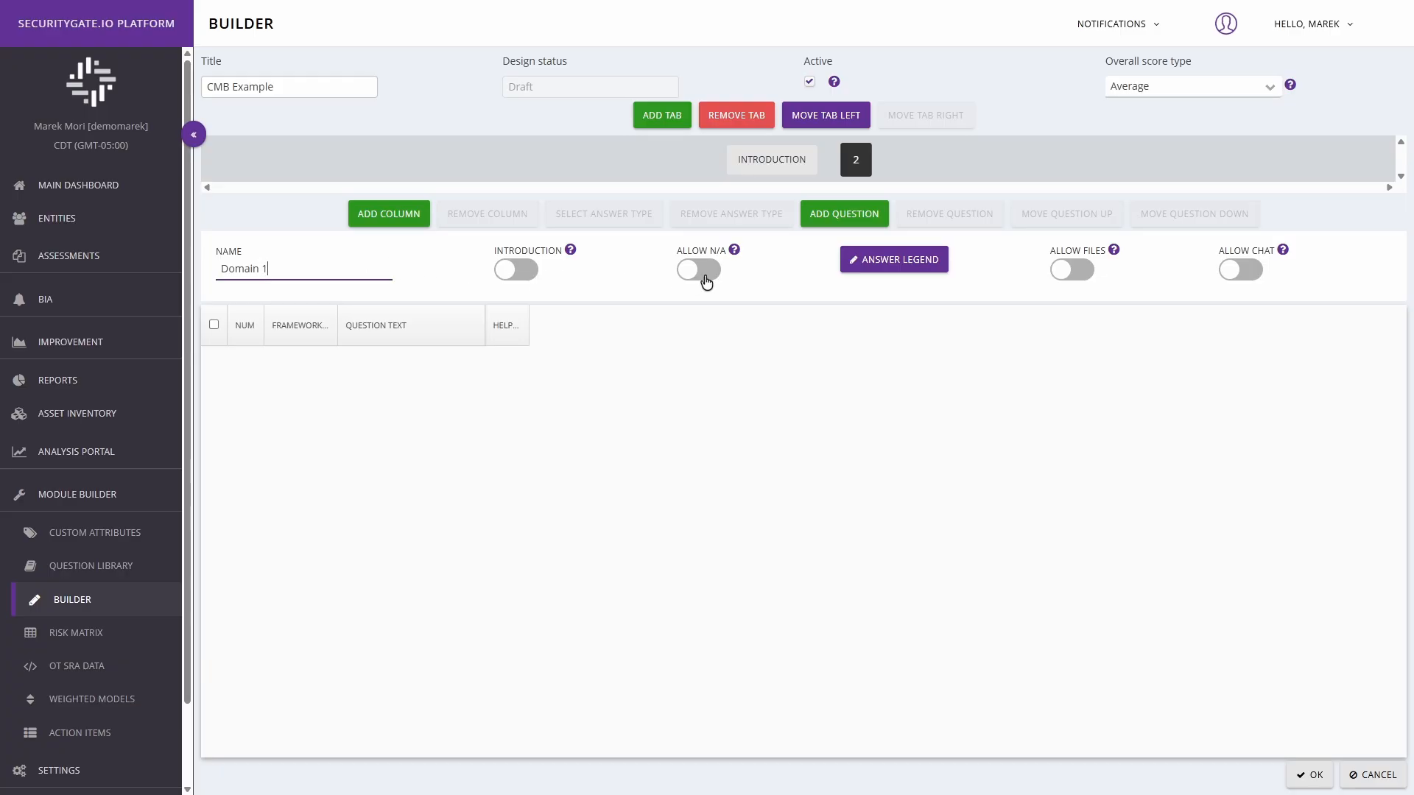
Step: Add the question "Establish Cybersecurity Risk Management Strategy" and questions RM-1a through RM-1e to the Domain 1 tab
{"action": "left_click", "coordinate": [838, 220]}
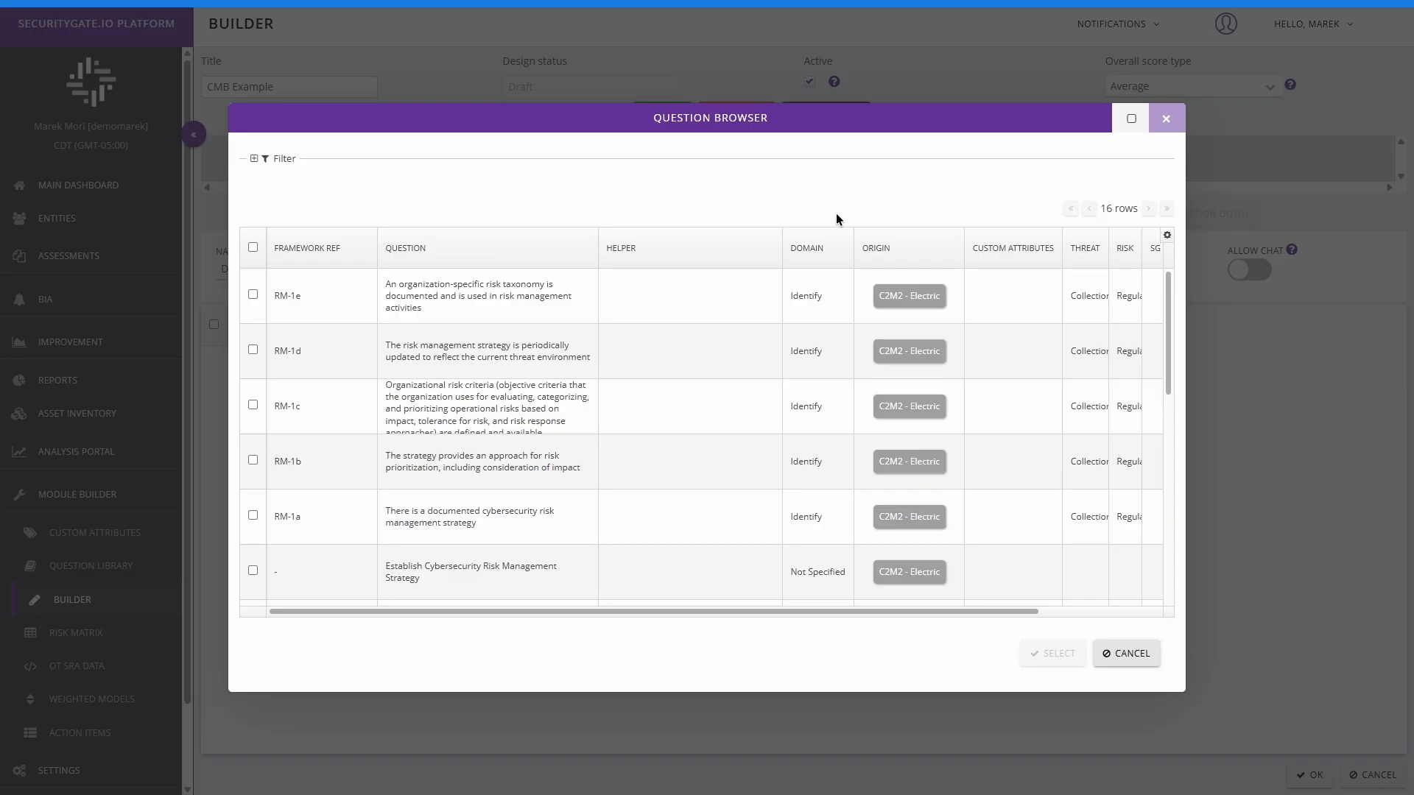
{"action": "left_click", "coordinate": [254, 159]}
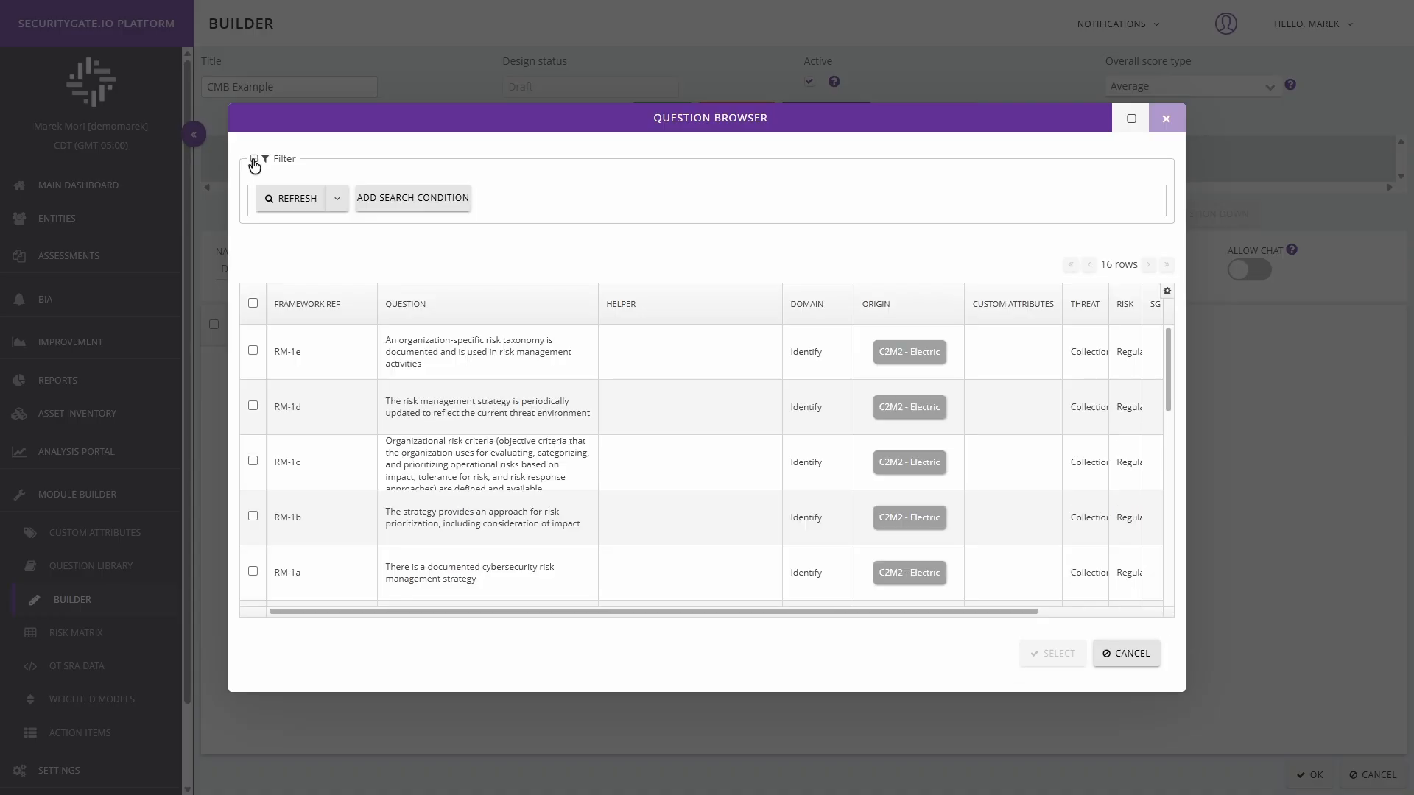
{"action": "left_click", "coordinate": [254, 160]}
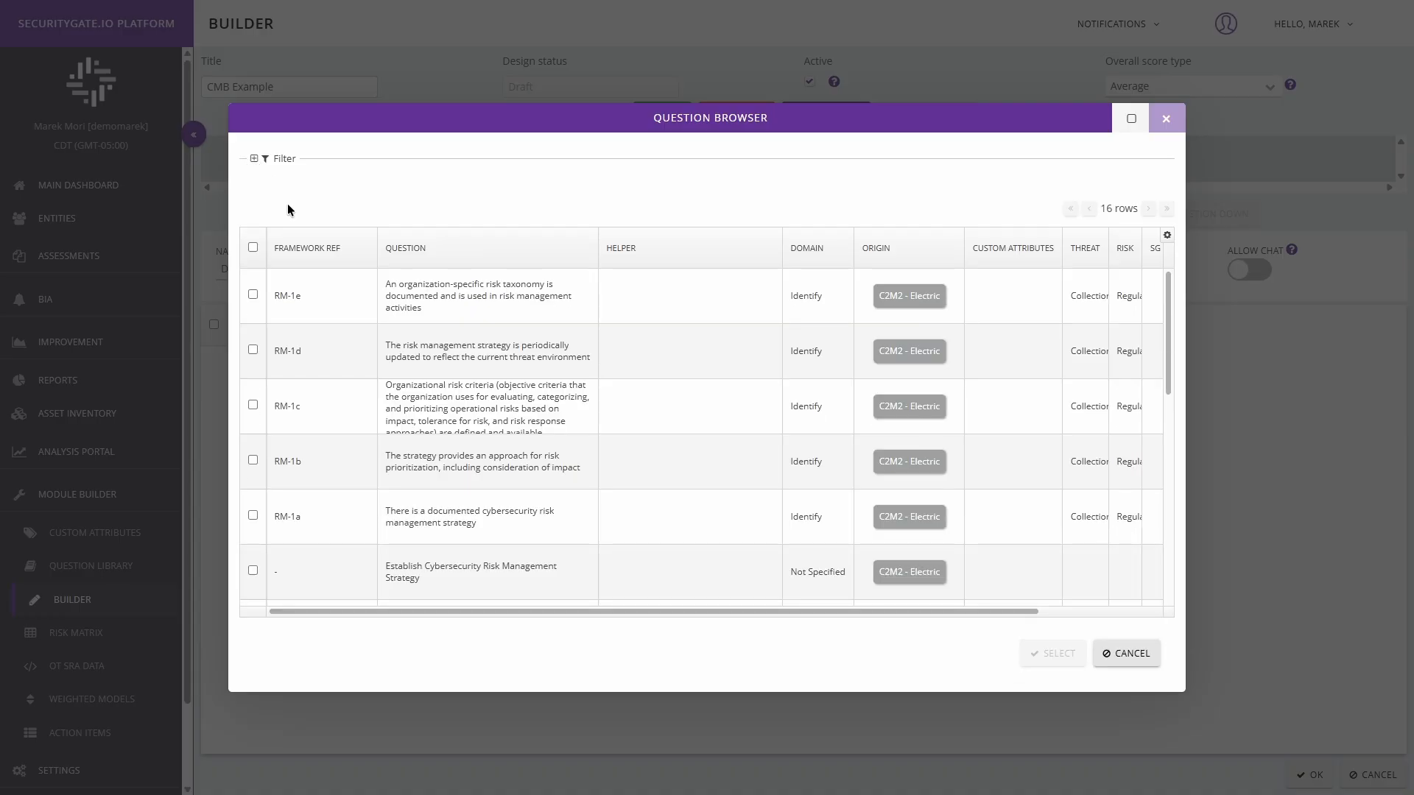
{"action": "left_click", "coordinate": [254, 573]}
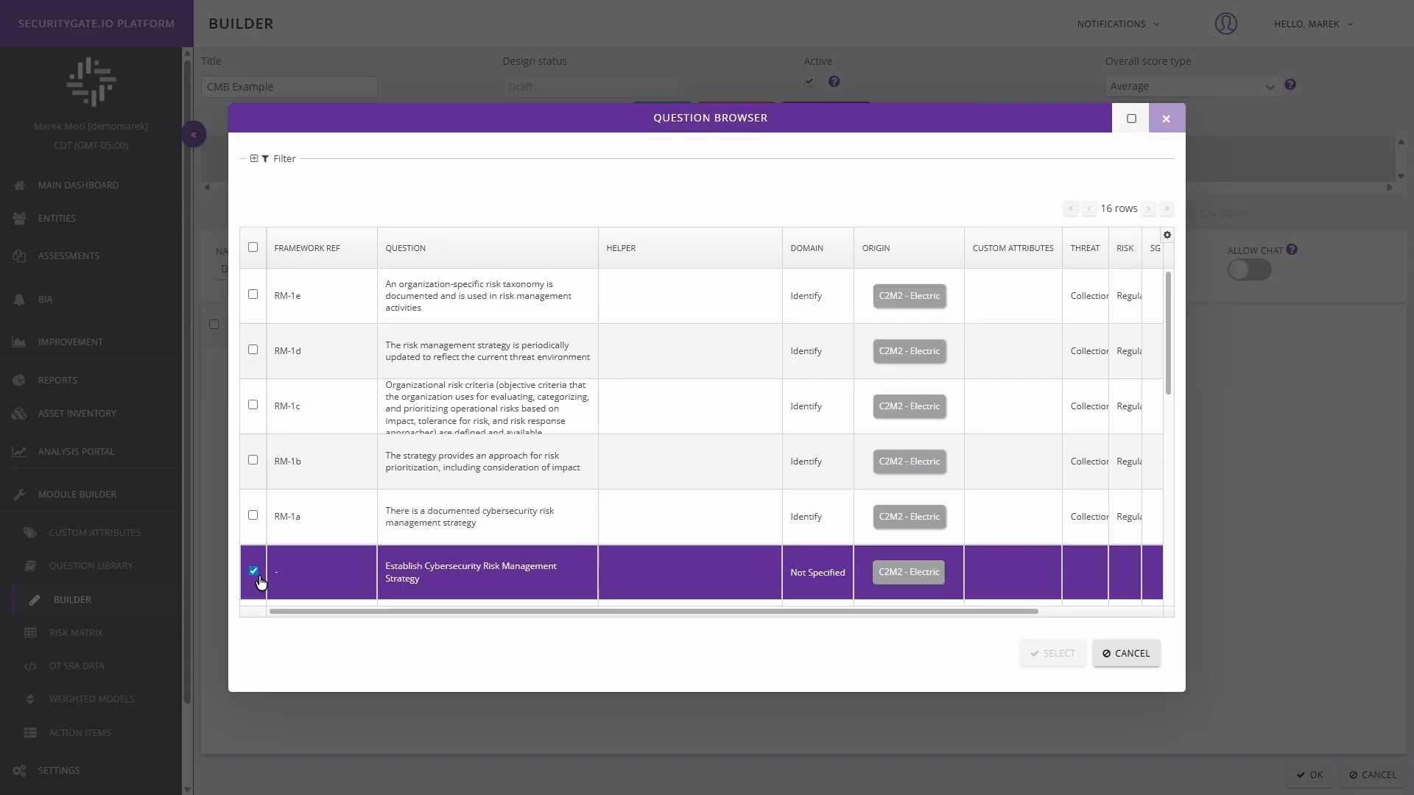
{"action": "left_click", "coordinate": [253, 519]}
{"action": "left_click", "coordinate": [253, 461]}
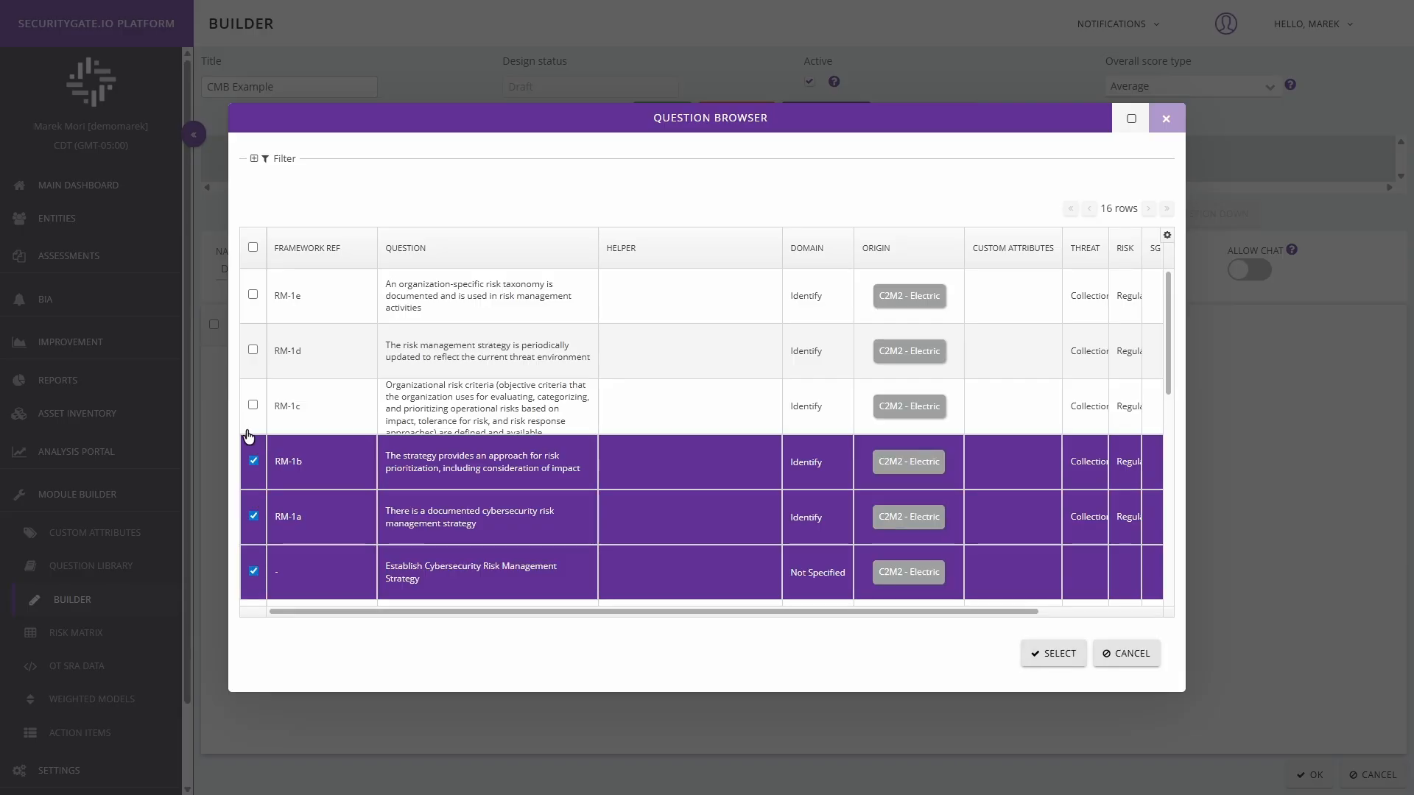
{"action": "left_click", "coordinate": [252, 405]}
{"action": "left_click", "coordinate": [253, 350]}
{"action": "left_click", "coordinate": [252, 296]}
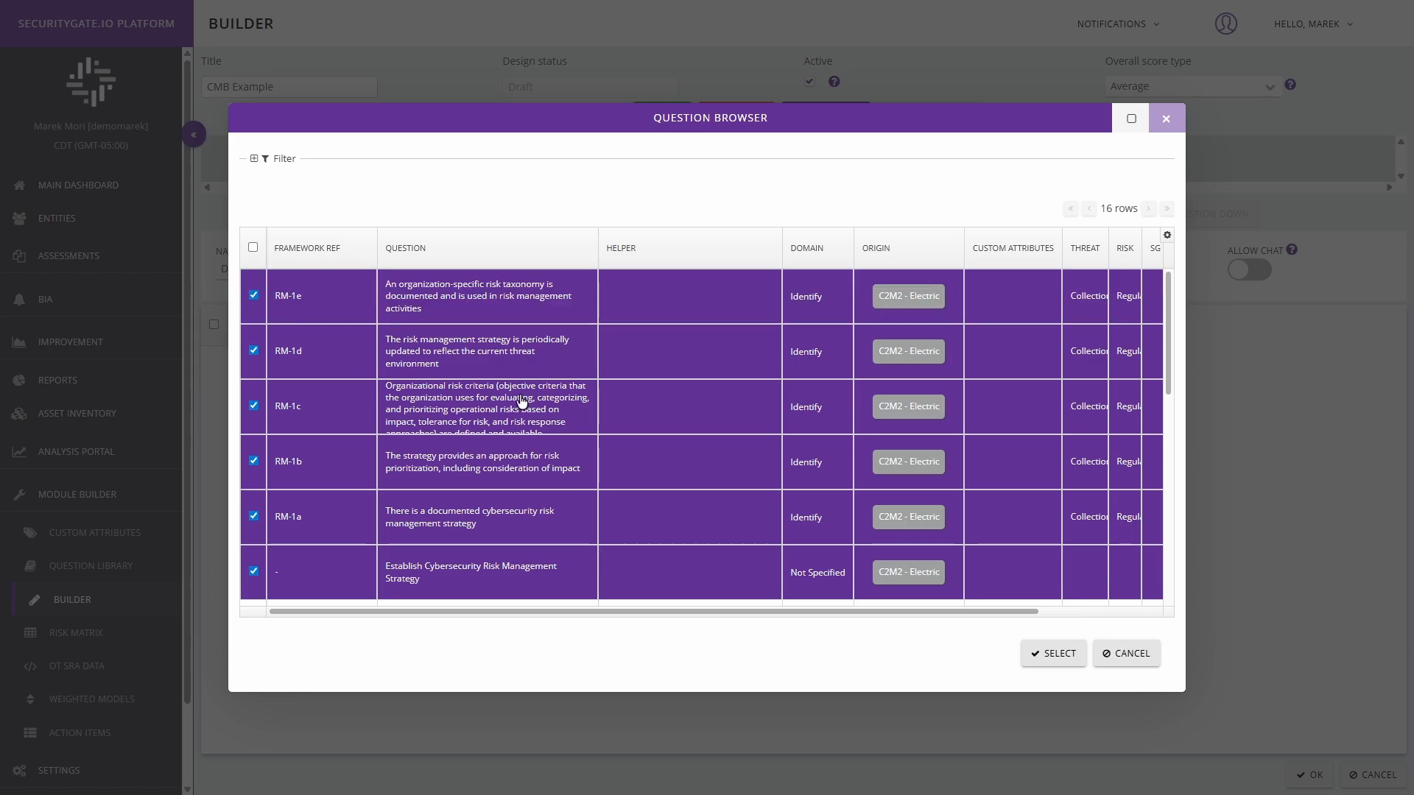
{"action": "left_click", "coordinate": [1055, 654]}
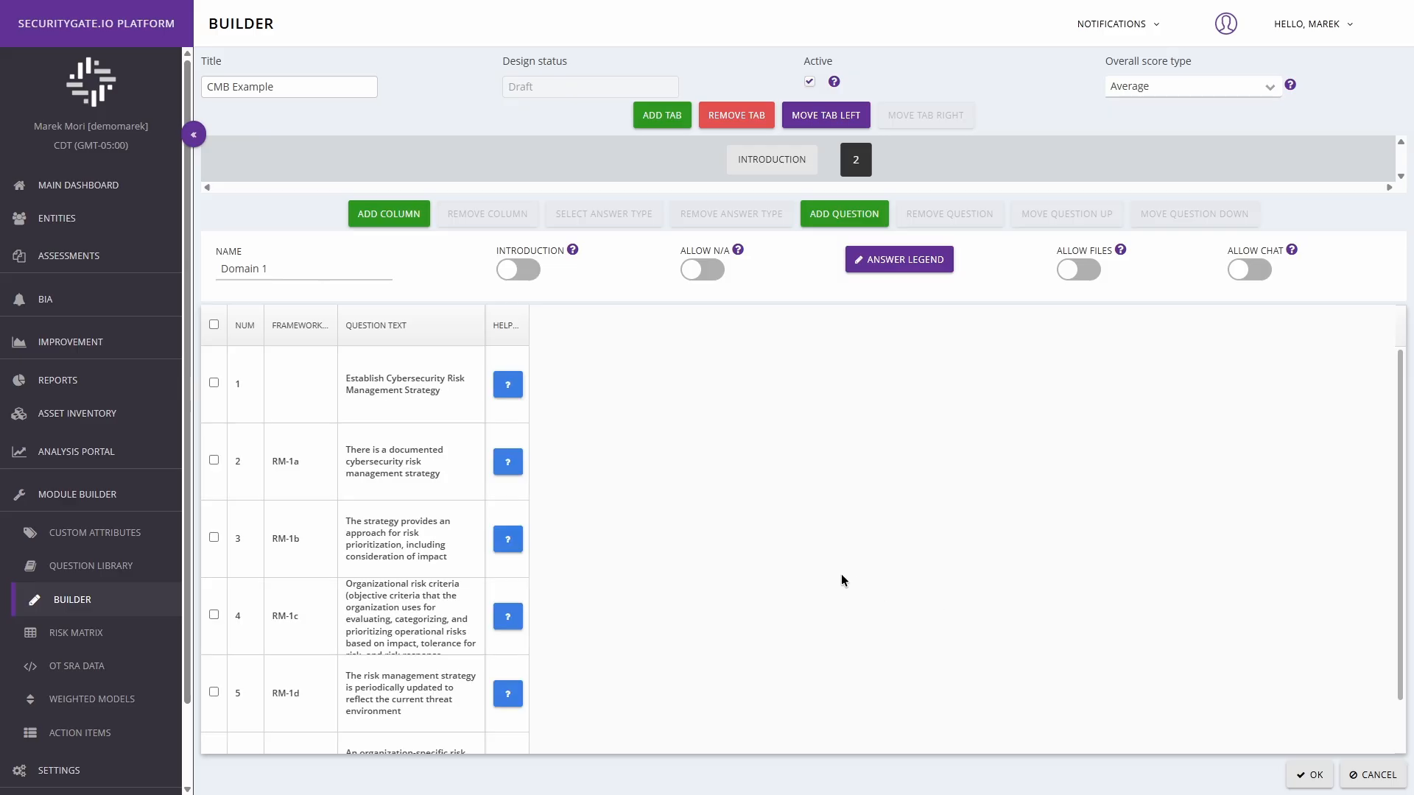
Step: Remove questions RM-1a through RM-1e from Domain 1, keeping only "Establish Cybersecurity Risk Management Strategy"
{"action": "scroll", "coordinate": [670, 515], "scroll_direction": "down", "scroll_amount": 1}
{"action": "scroll", "coordinate": [641, 532], "scroll_direction": "up", "scroll_amount": 1}
{"action": "left_click", "coordinate": [214, 461]}
{"action": "left_click", "coordinate": [213, 537]}
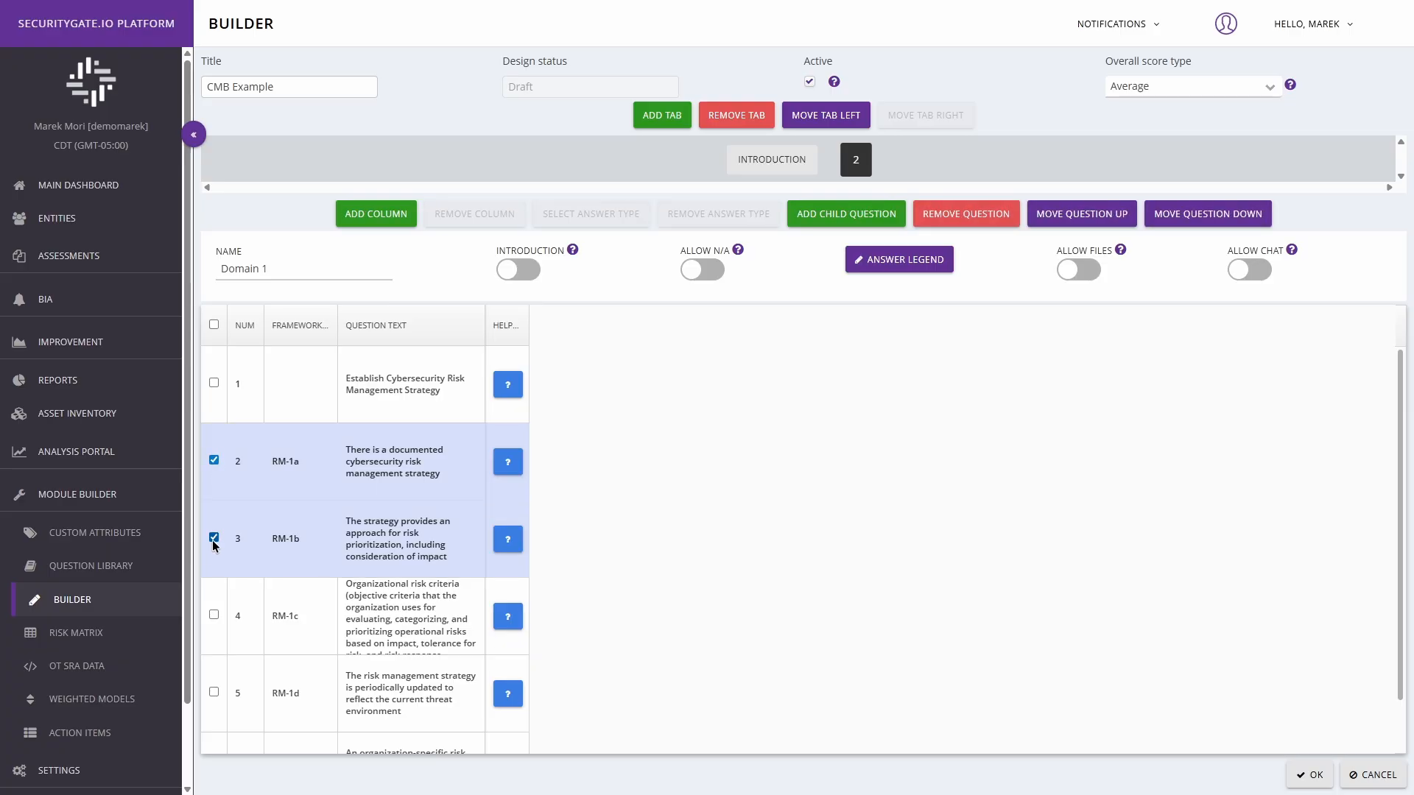
{"action": "left_click", "coordinate": [213, 615]}
{"action": "left_click", "coordinate": [213, 691]}
{"action": "scroll", "coordinate": [213, 692], "scroll_direction": "down", "scroll_amount": 1}
{"action": "left_click", "coordinate": [214, 713]}
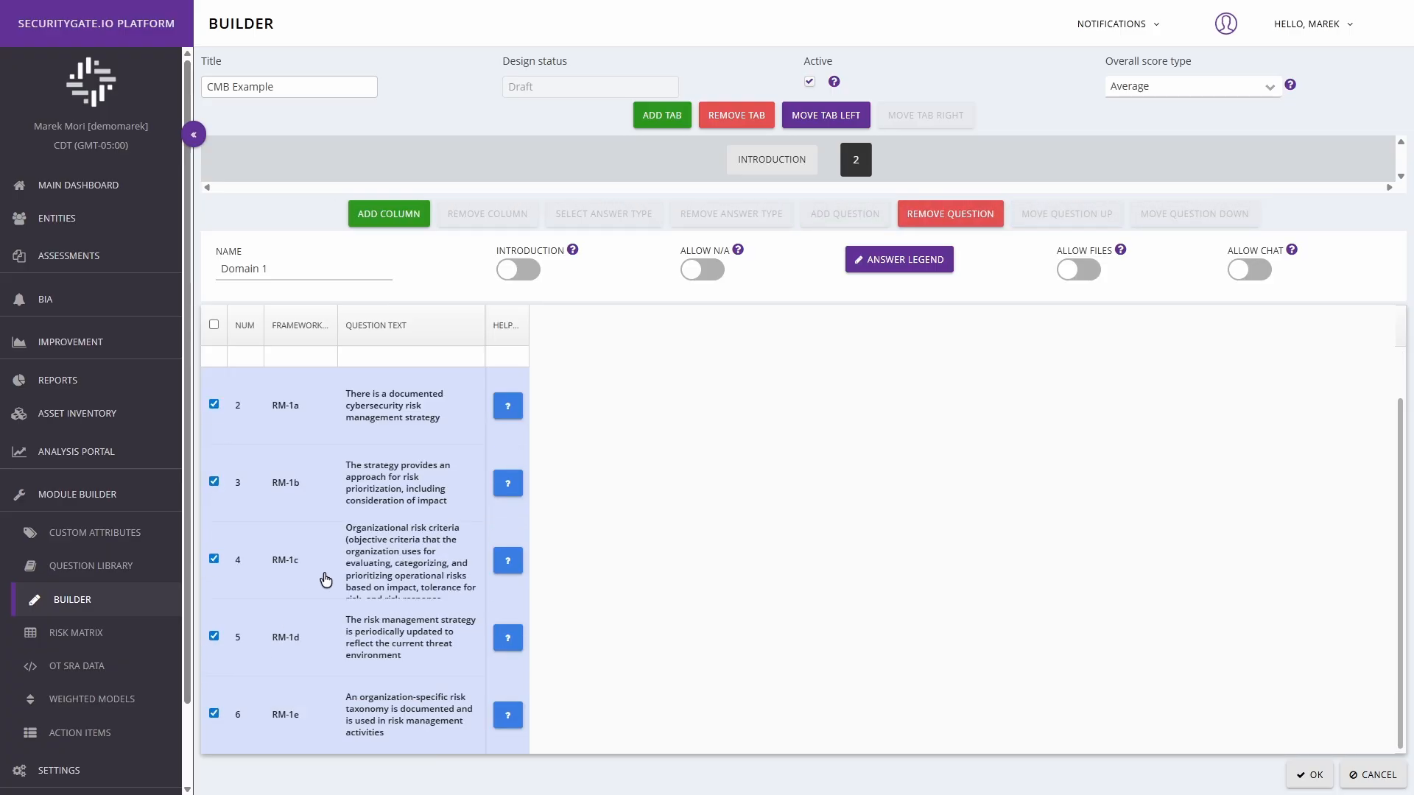
{"action": "left_click", "coordinate": [959, 219]}
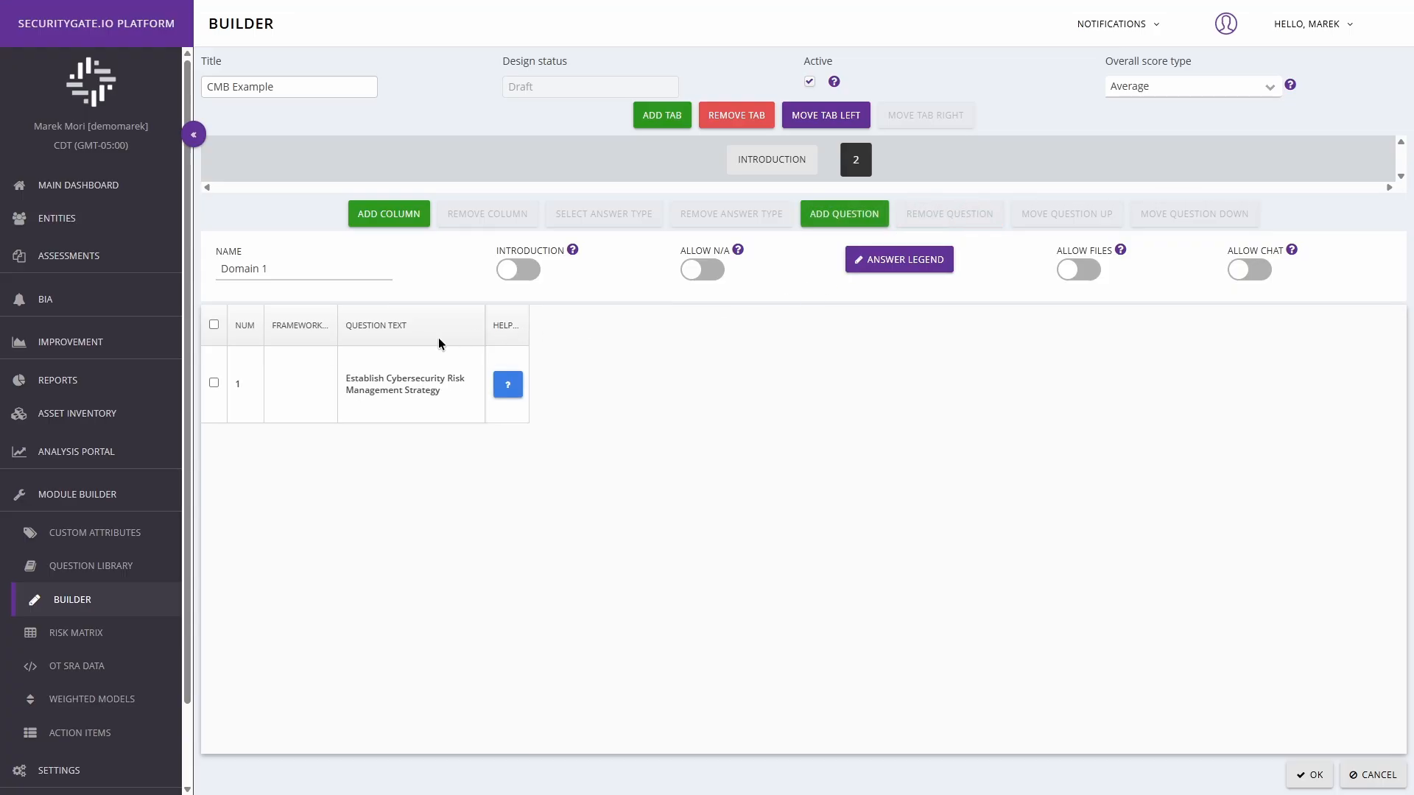
Step: Add RM-1a through RM-1e as child questions of "Establish Cybersecurity Risk Management Strategy", and clear the parent's selection
{"action": "left_click", "coordinate": [213, 384]}
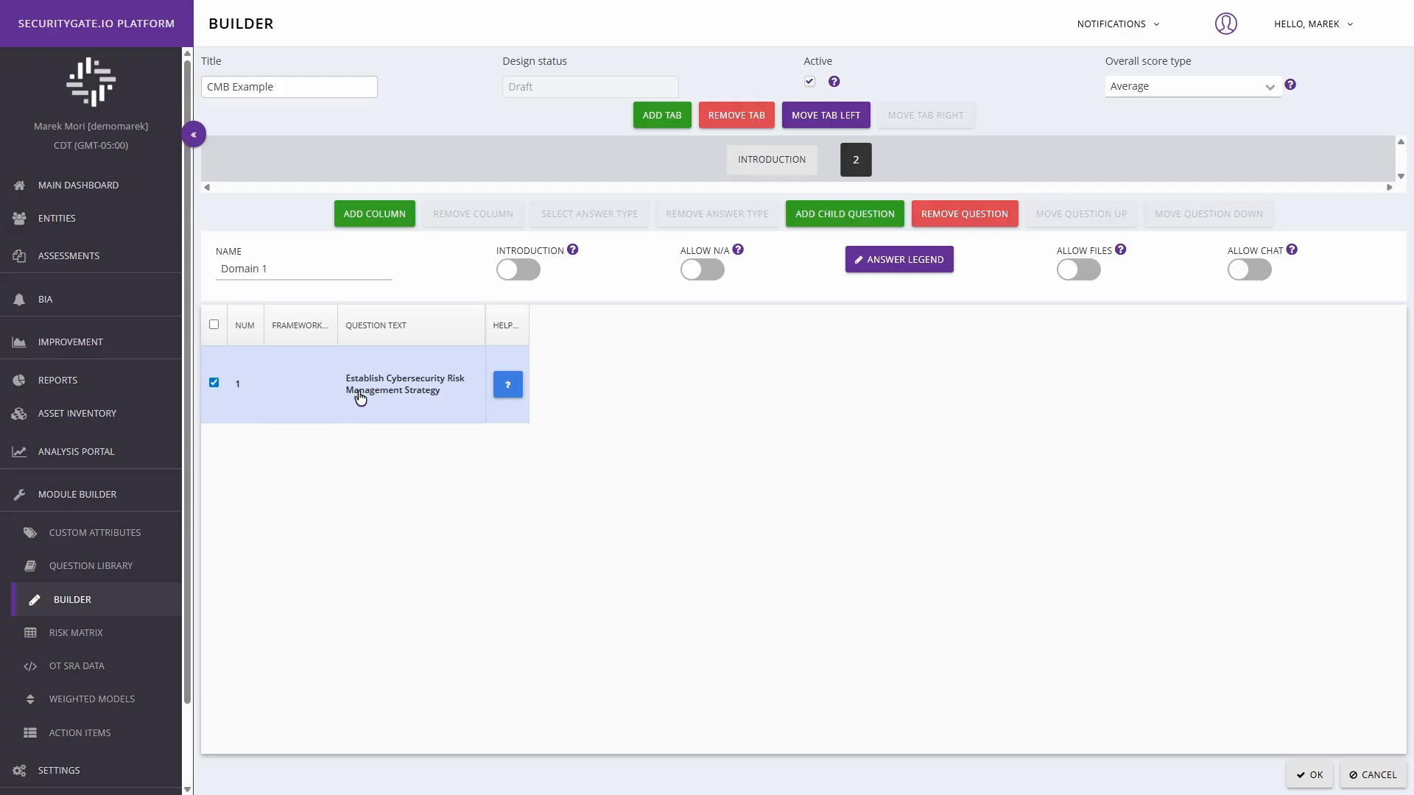
{"action": "left_click", "coordinate": [845, 215]}
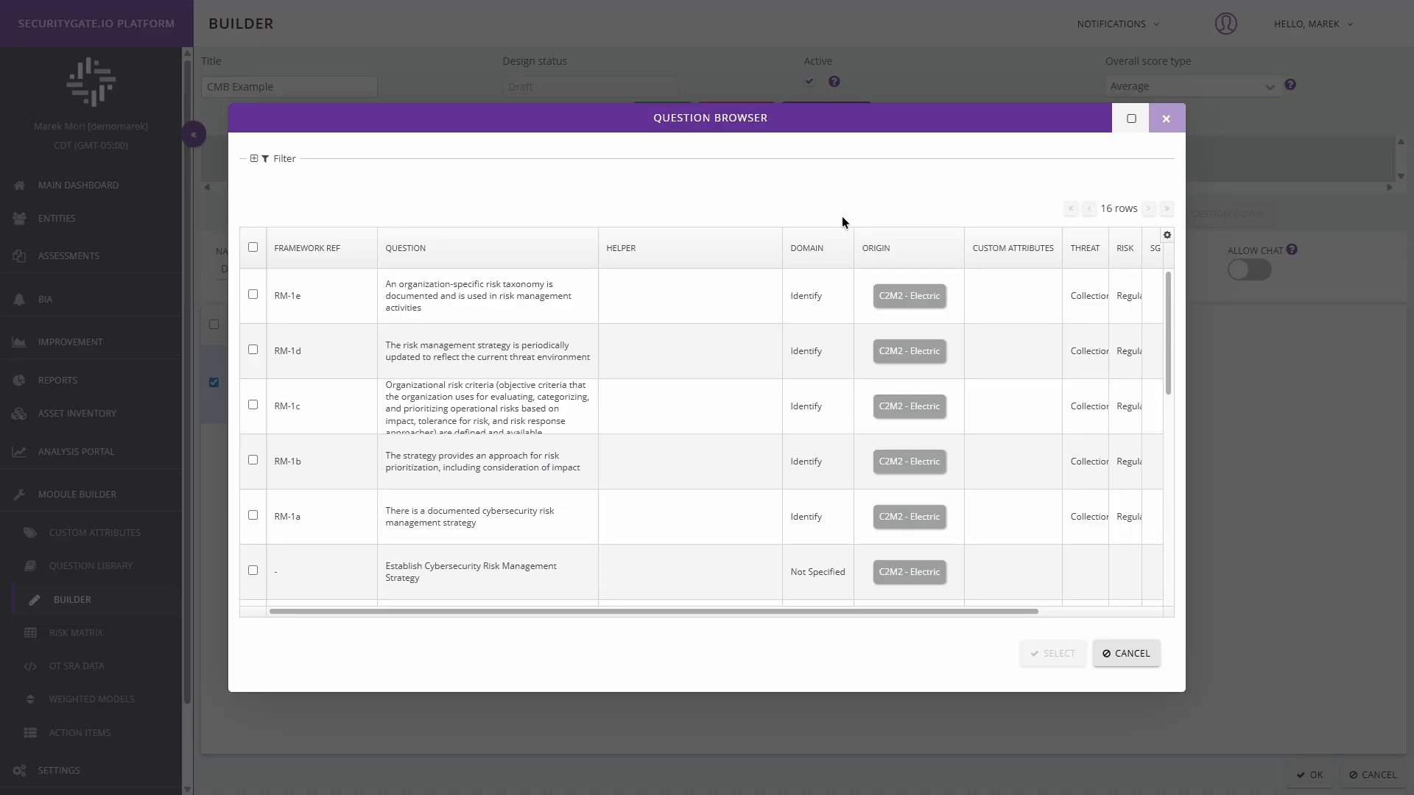
{"action": "left_click", "coordinate": [251, 516]}
{"action": "left_click", "coordinate": [253, 460]}
{"action": "left_click", "coordinate": [253, 405]}
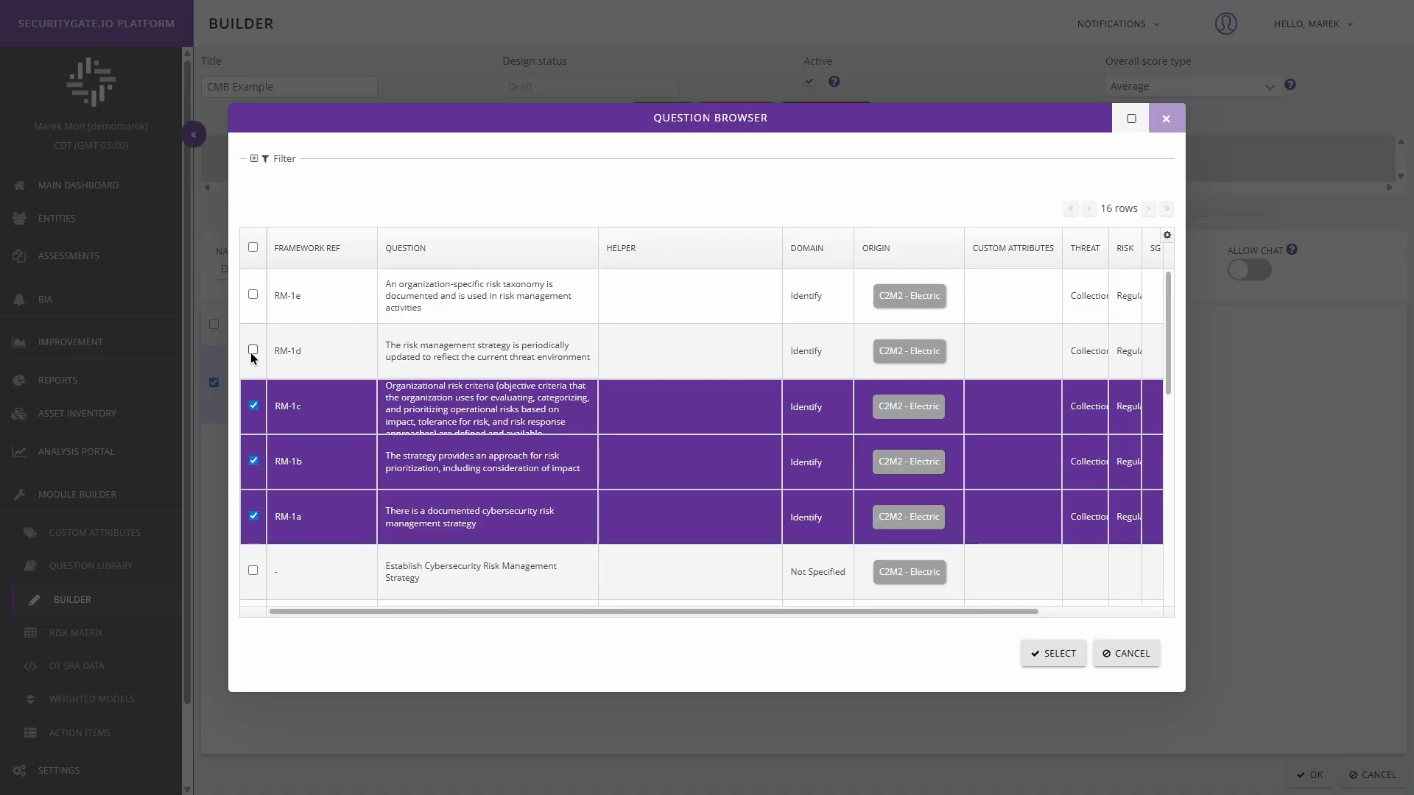
{"action": "left_click", "coordinate": [252, 351]}
{"action": "left_click", "coordinate": [253, 294]}
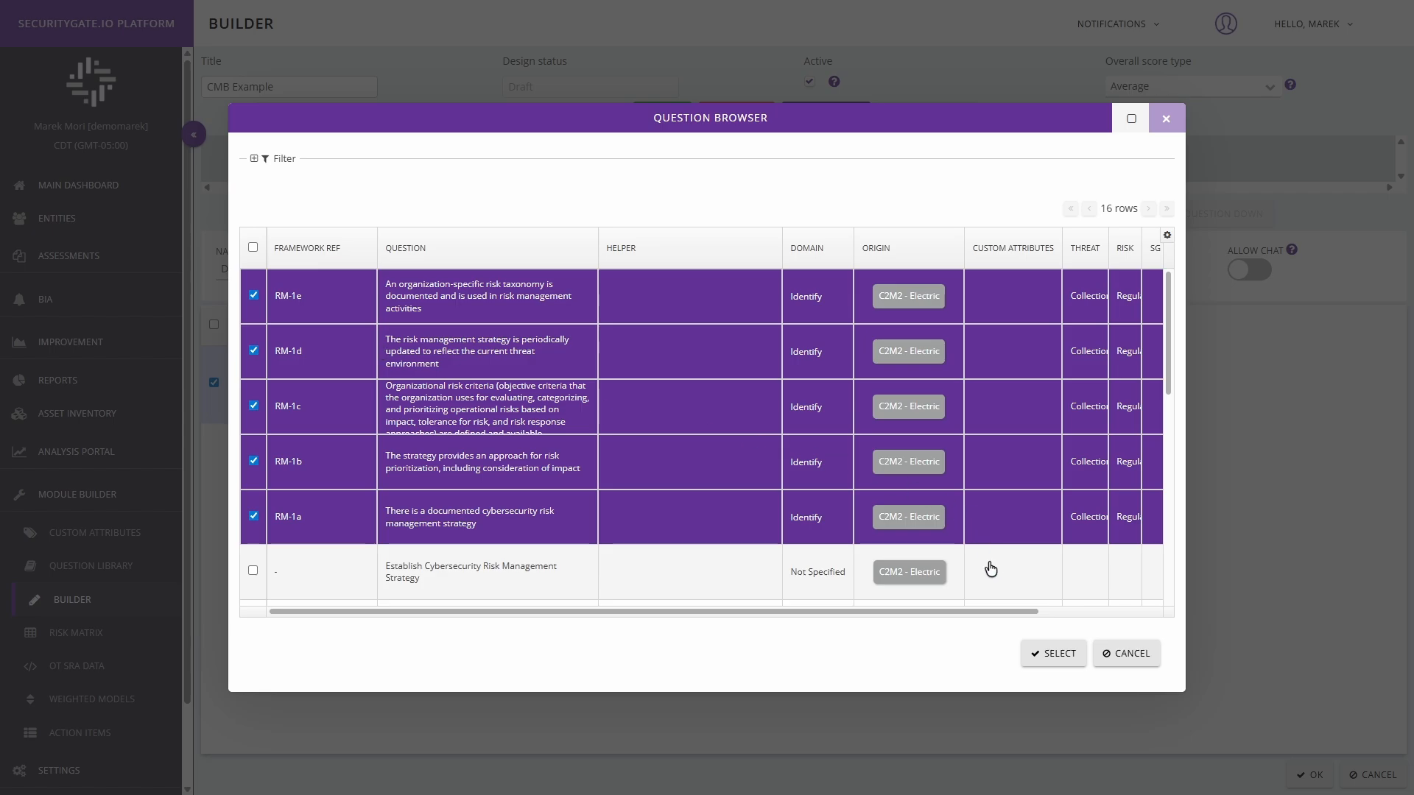
{"action": "left_click", "coordinate": [1056, 663]}
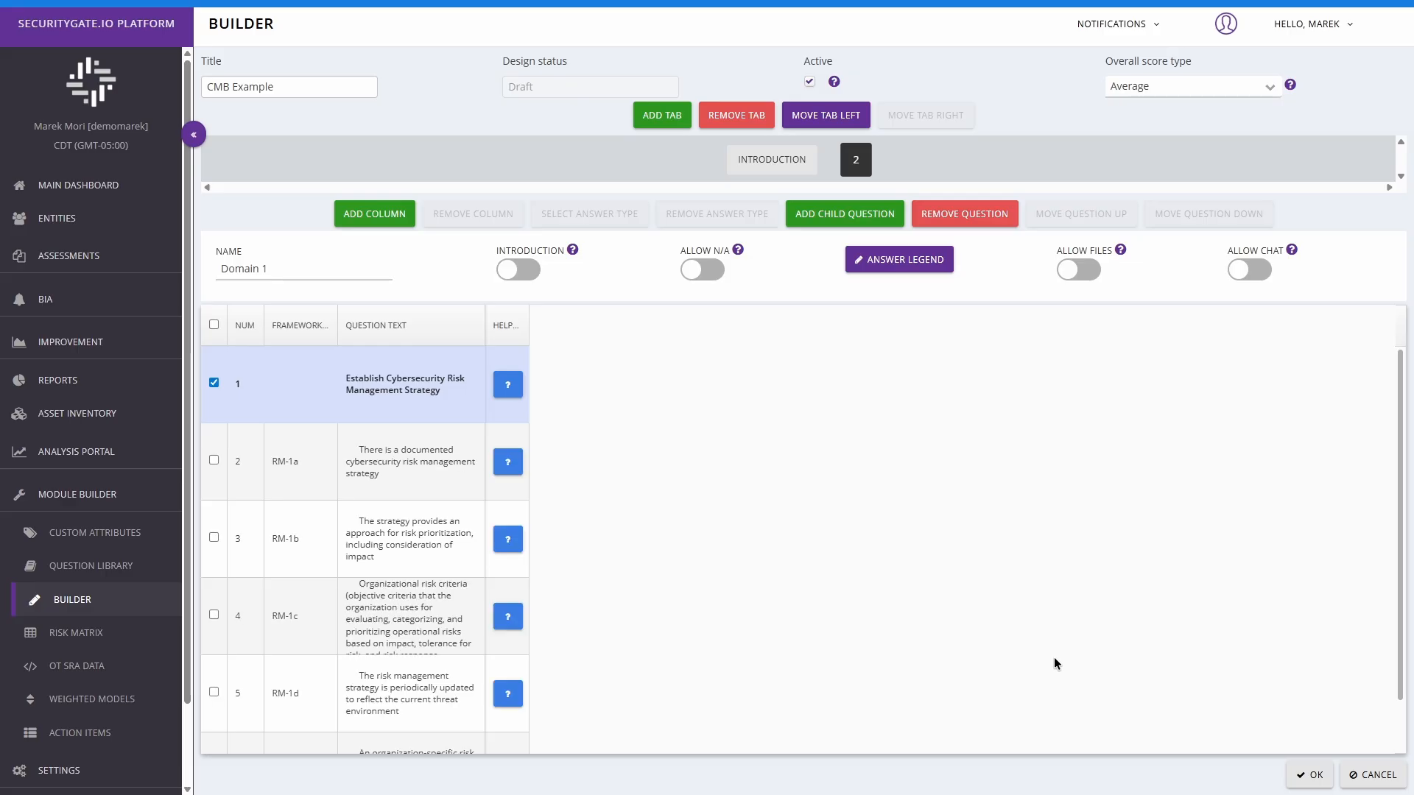
{"action": "scroll", "coordinate": [876, 556], "scroll_direction": "down", "scroll_amount": 1}
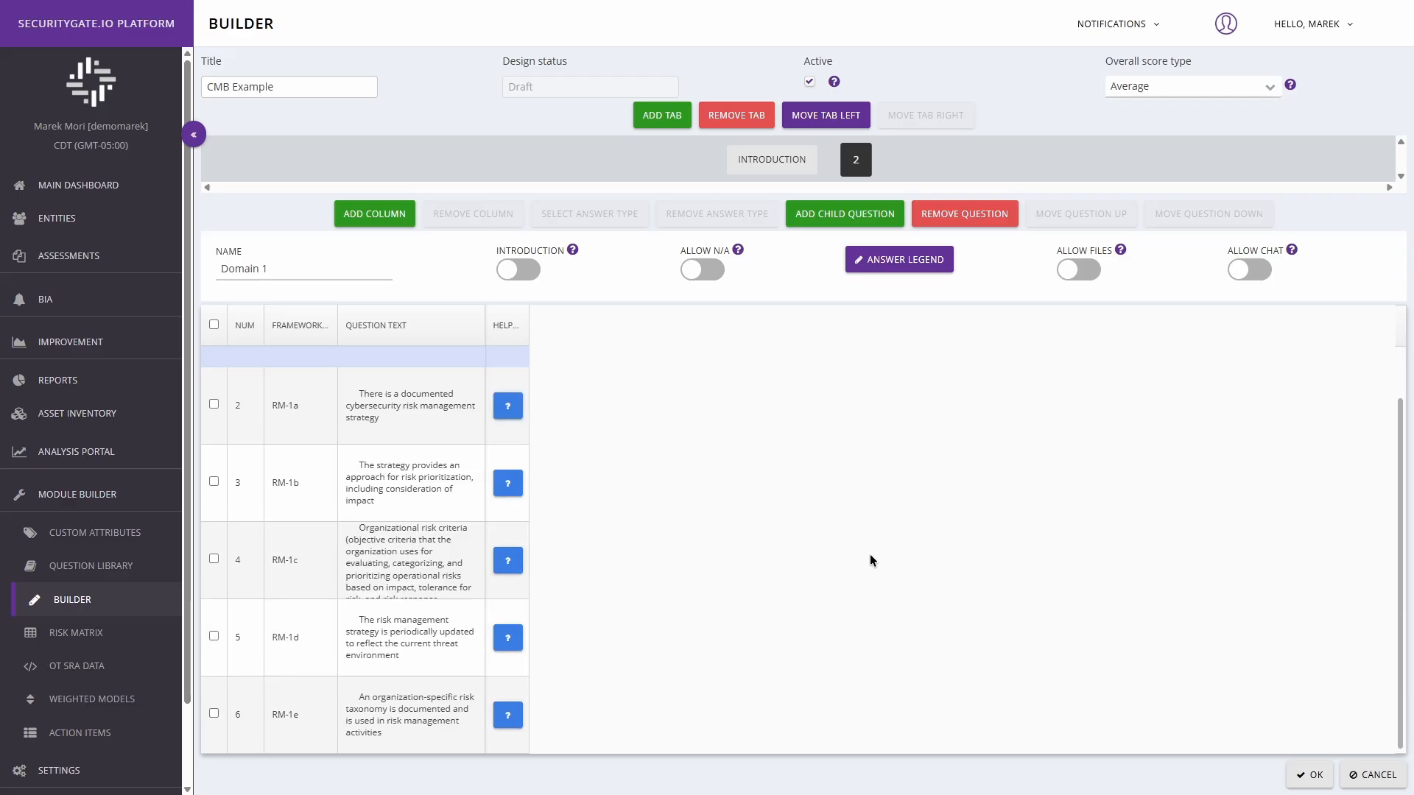
{"action": "scroll", "coordinate": [867, 554], "scroll_direction": "up", "scroll_amount": 1}
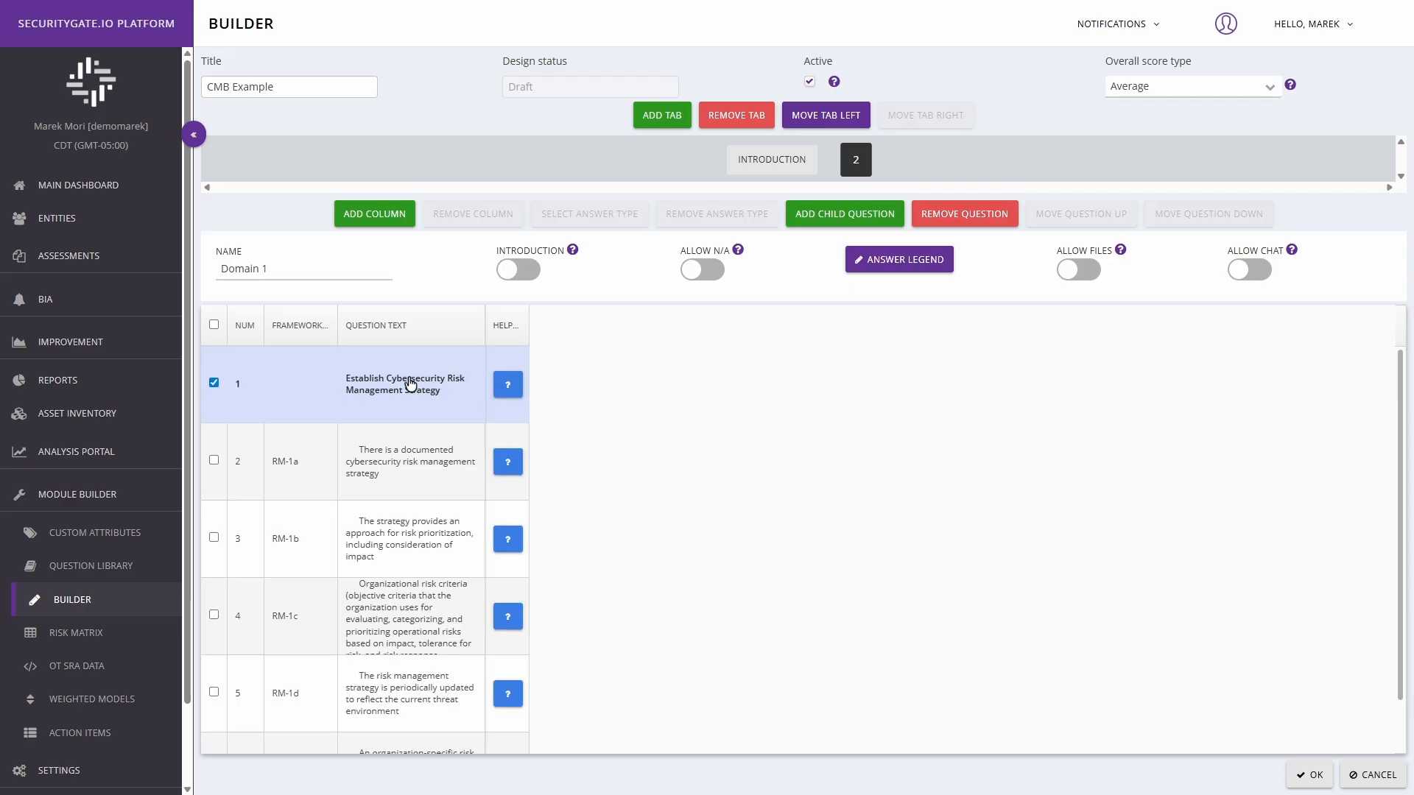
{"action": "left_click", "coordinate": [214, 383]}
Step: Enable Allow N/A, Allow Files and Allow Chat for the Domain 1 tab
{"action": "scroll", "coordinate": [310, 494], "scroll_direction": "down", "scroll_amount": 1}
{"action": "scroll", "coordinate": [328, 505], "scroll_direction": "up", "scroll_amount": 1}
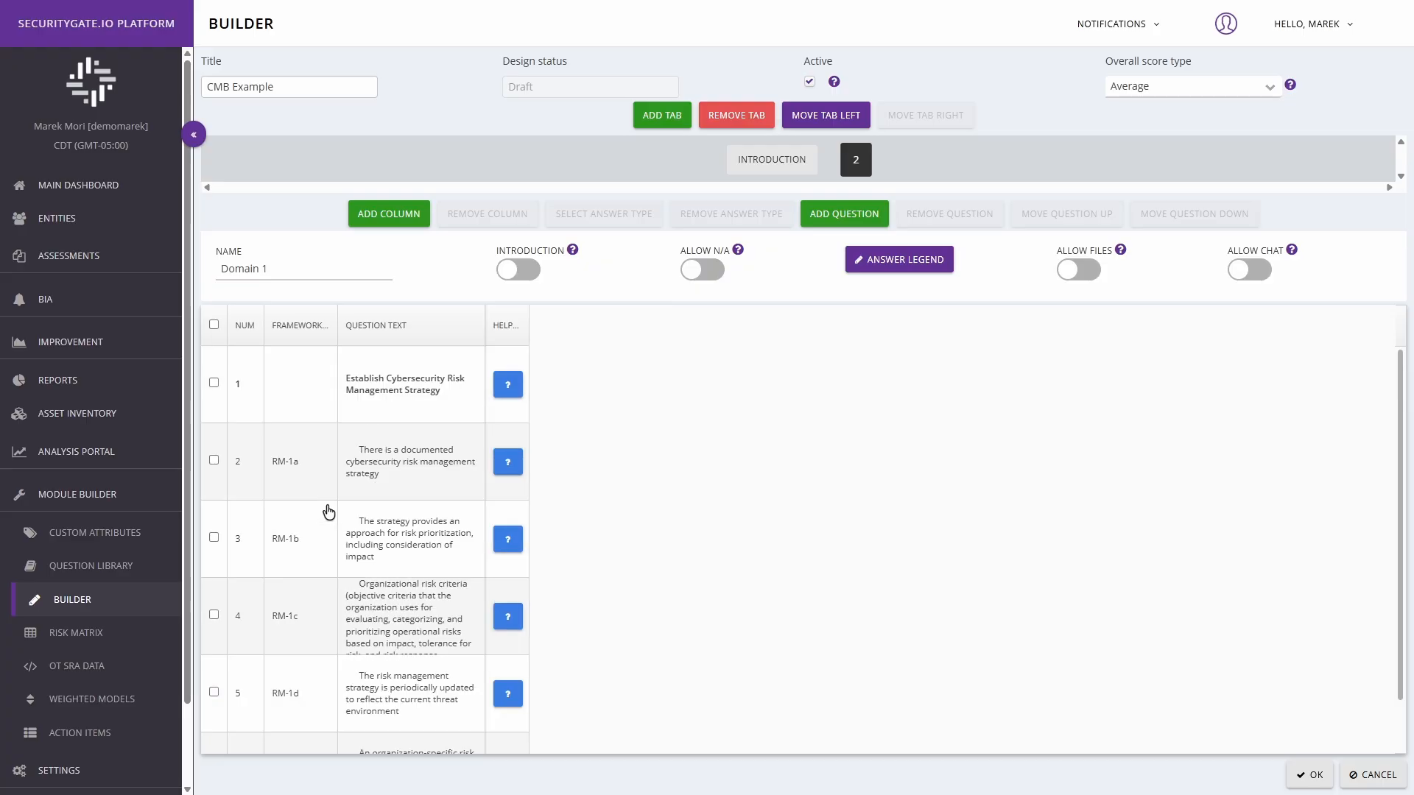
{"action": "left_click", "coordinate": [705, 276]}
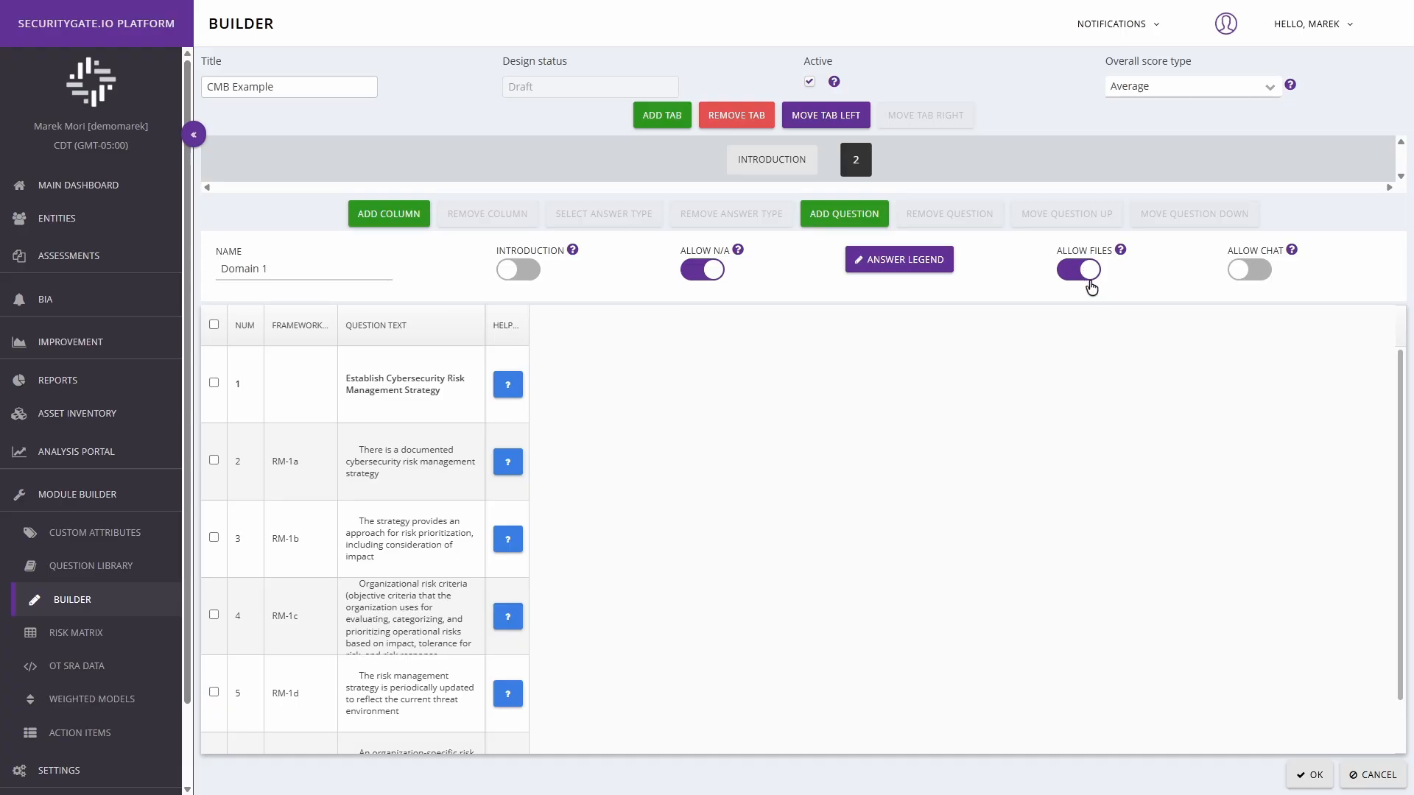
{"action": "left_click", "coordinate": [1252, 272]}
Step: Set the Domain 1 answer legend to "I am an answer legend!" and save it
{"action": "left_click", "coordinate": [895, 264]}
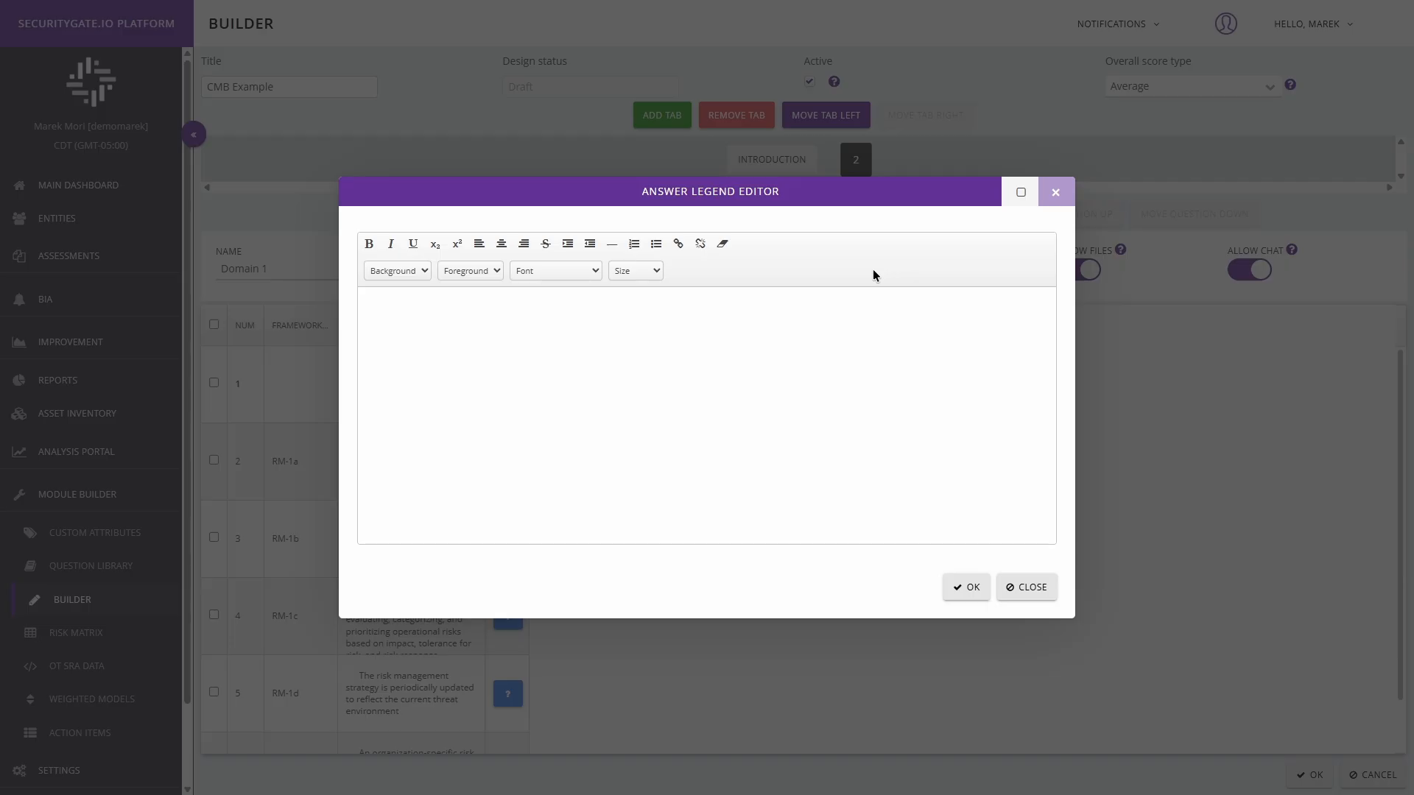
{"action": "left_click", "coordinate": [521, 310]}
{"action": "type", "text": "I am an answer legend!"}
{"action": "left_click", "coordinate": [968, 588]}
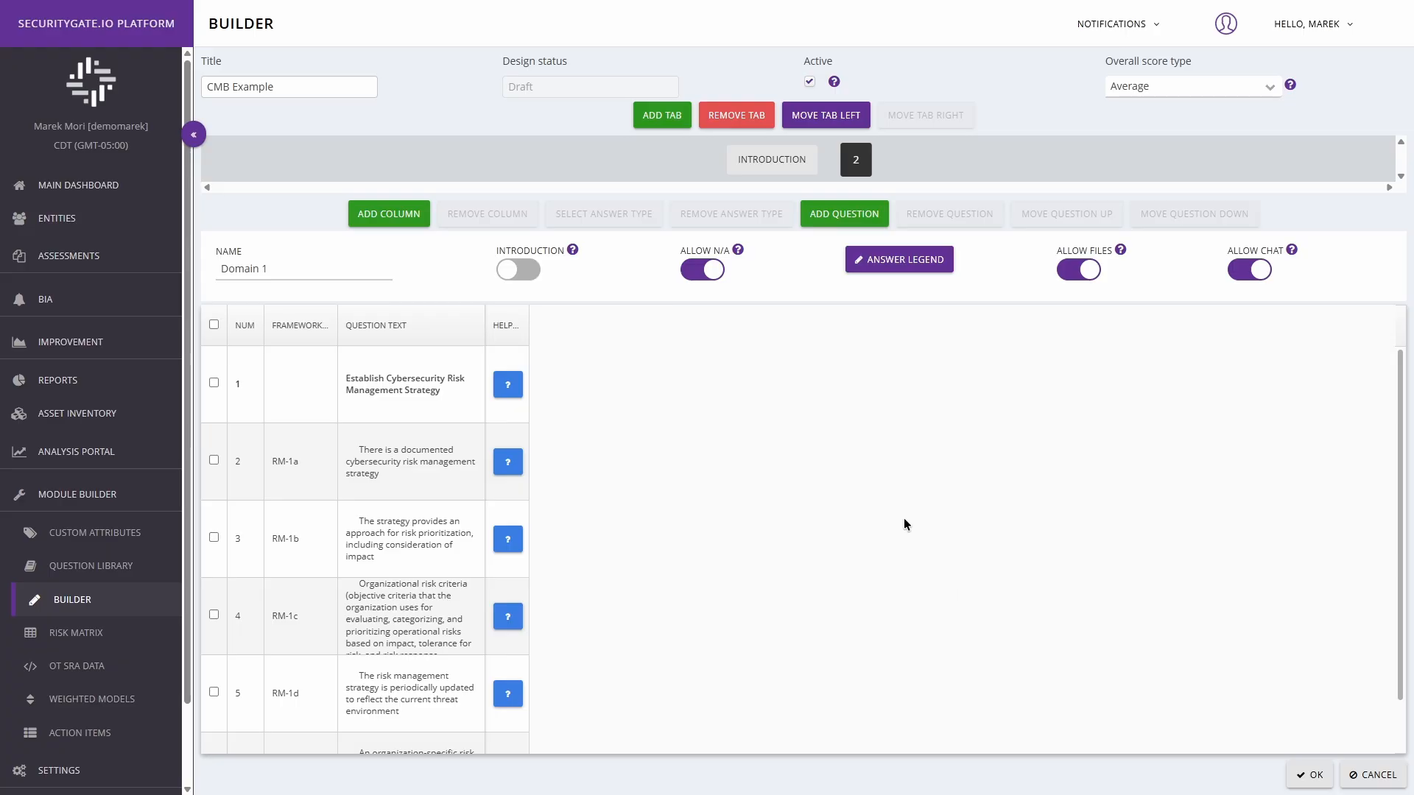
Step: Add an answer column named "Response" to Domain 1 and mark it as required
{"action": "left_click", "coordinate": [388, 214]}
{"action": "left_click", "coordinate": [647, 332]}
{"action": "type", "text": "1"}
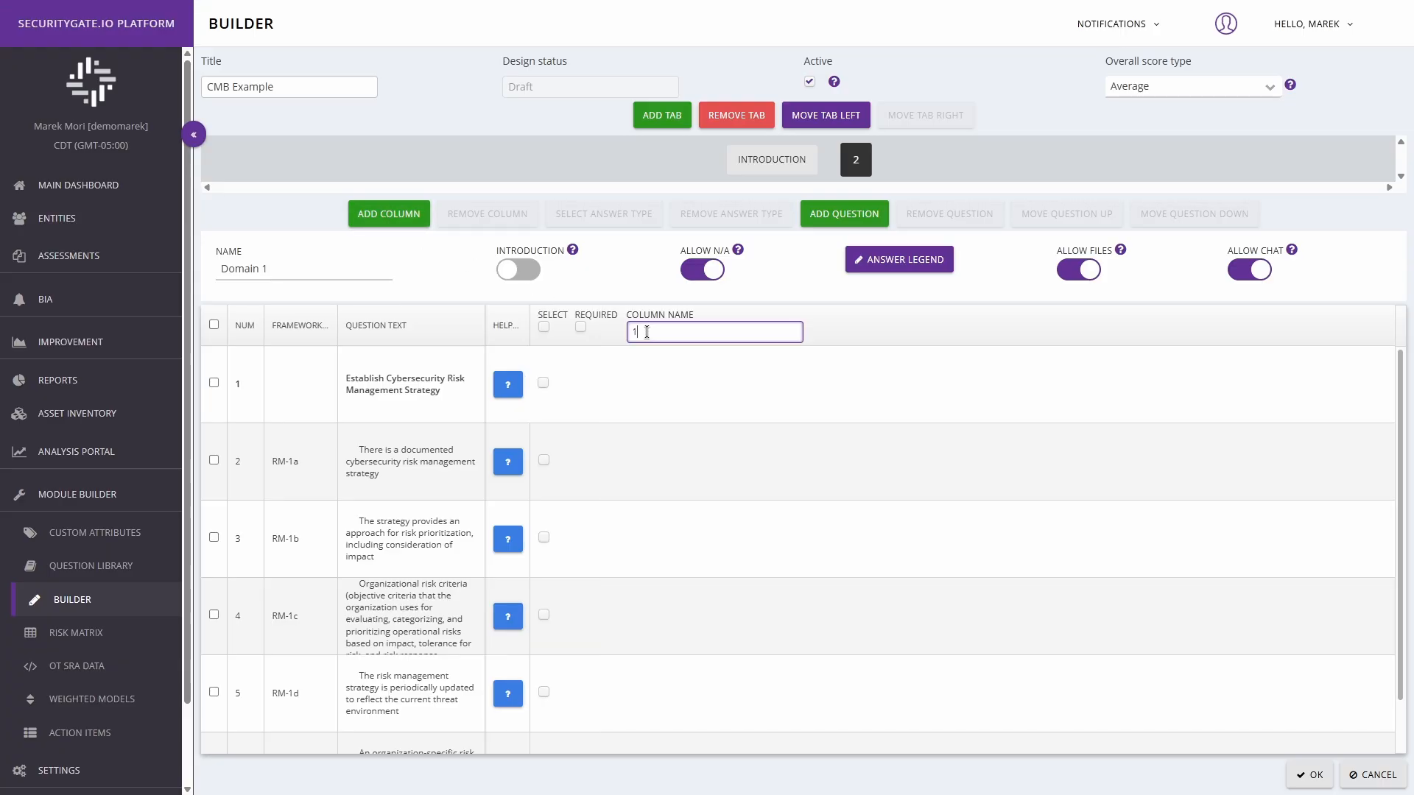
{"action": "left_click_drag", "start_coordinate": [647, 332], "coordinate": [632, 332]}
{"action": "key", "text": "BackSpace"}
{"action": "type", "text": "Response"}
{"action": "left_click", "coordinate": [582, 328]}
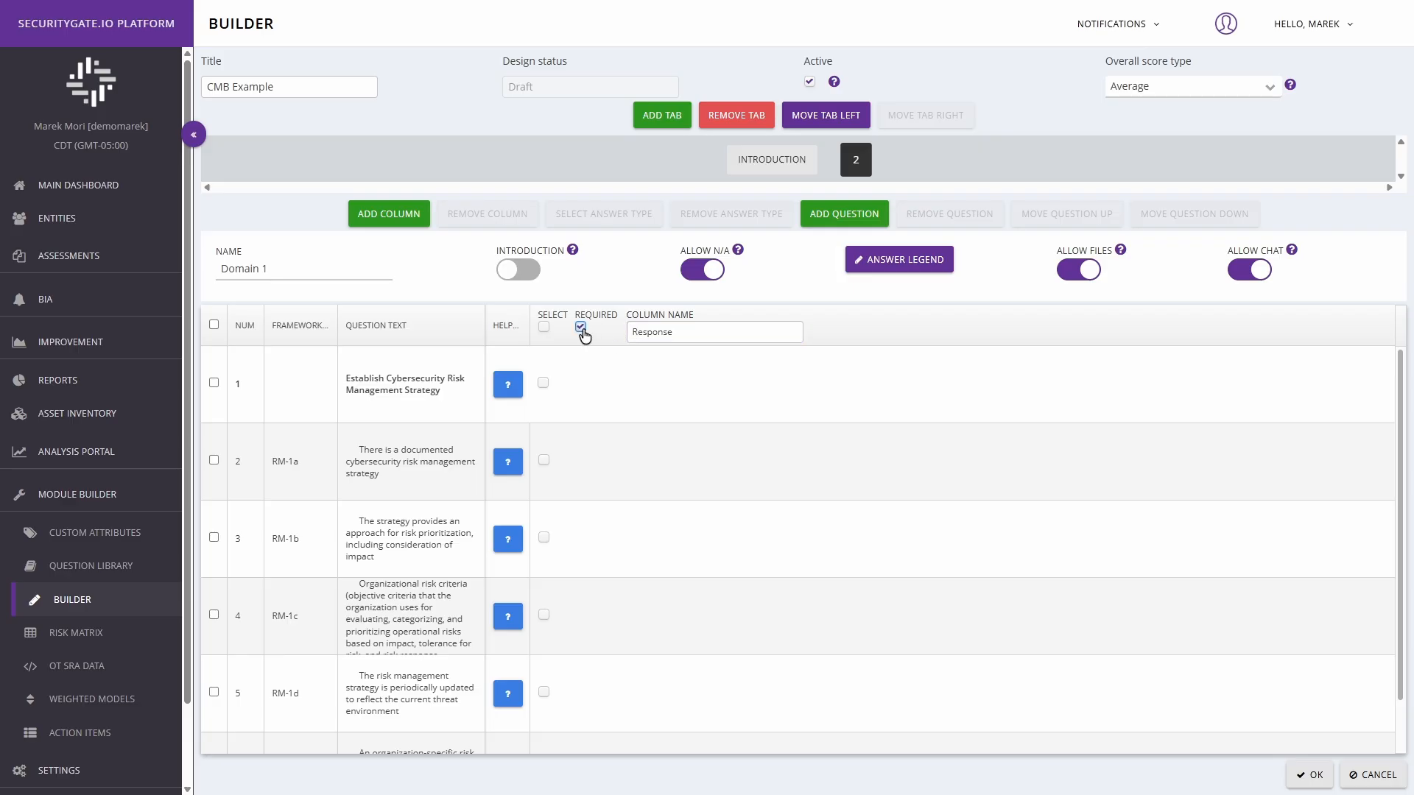
{"action": "left_click", "coordinate": [543, 460]}
{"action": "left_click", "coordinate": [544, 541]}
{"action": "left_click", "coordinate": [544, 617]}
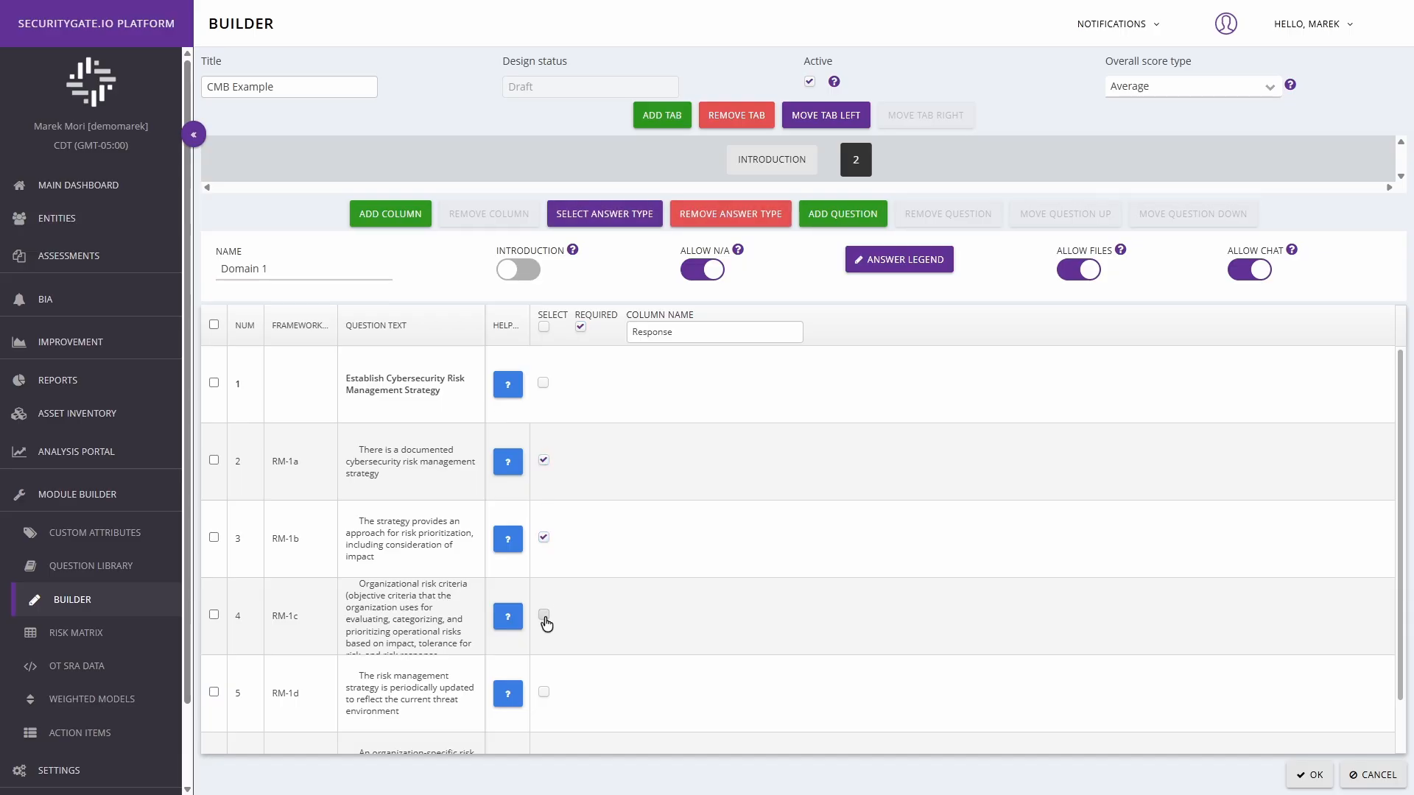
{"action": "left_click", "coordinate": [544, 692]}
{"action": "scroll", "coordinate": [544, 693], "scroll_direction": "down", "scroll_amount": 1}
{"action": "left_click", "coordinate": [546, 715]}
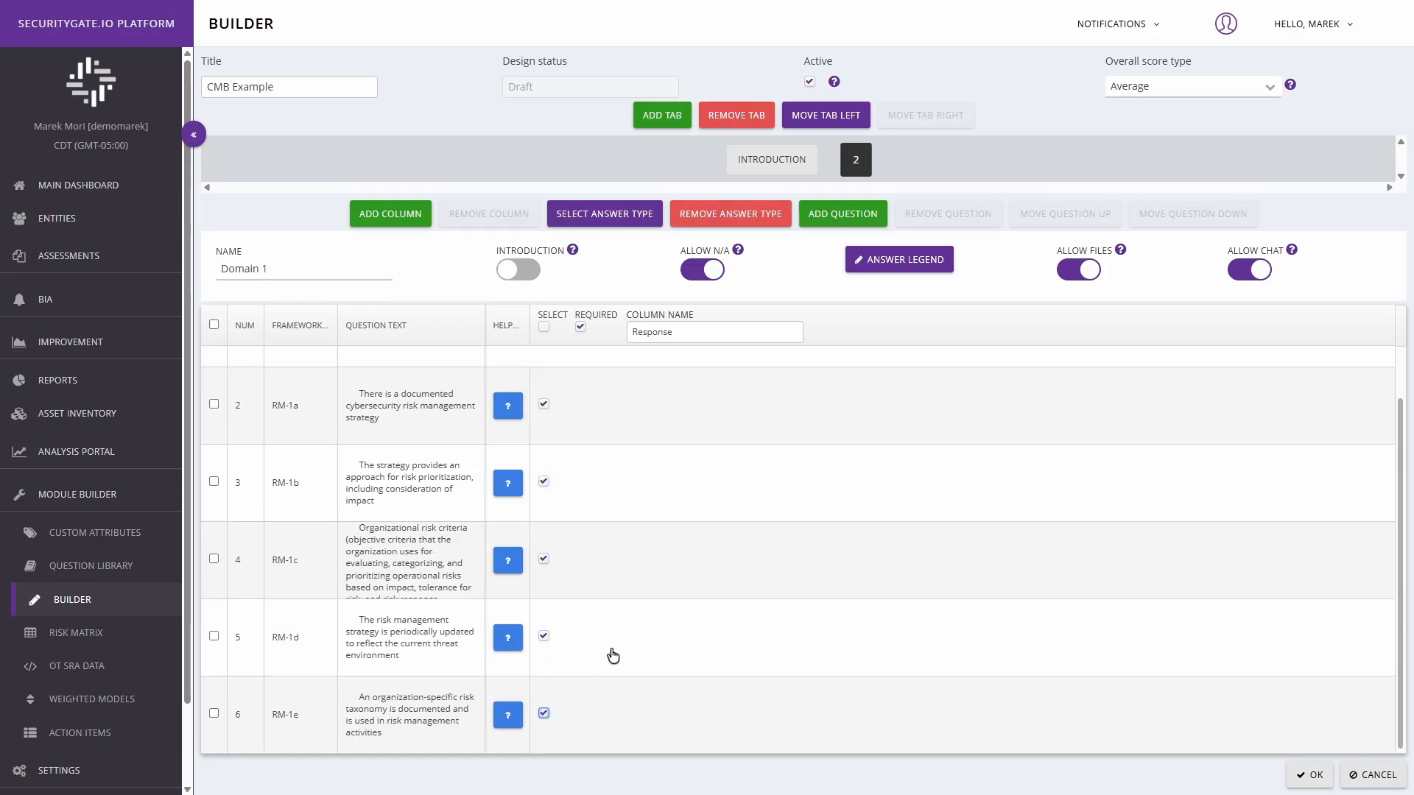
{"action": "scroll", "coordinate": [663, 621], "scroll_direction": "up", "scroll_amount": 1}
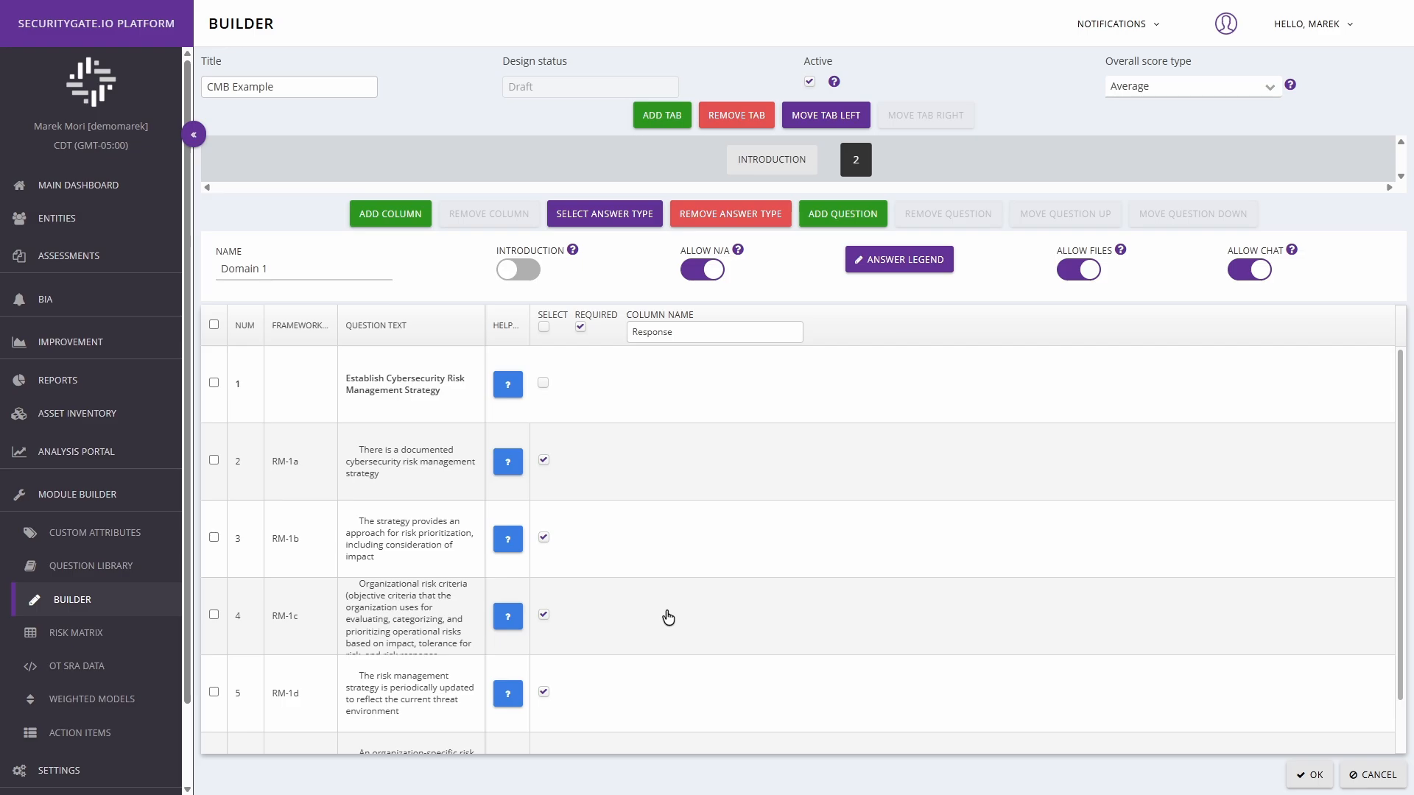
{"action": "left_click", "coordinate": [543, 328]}
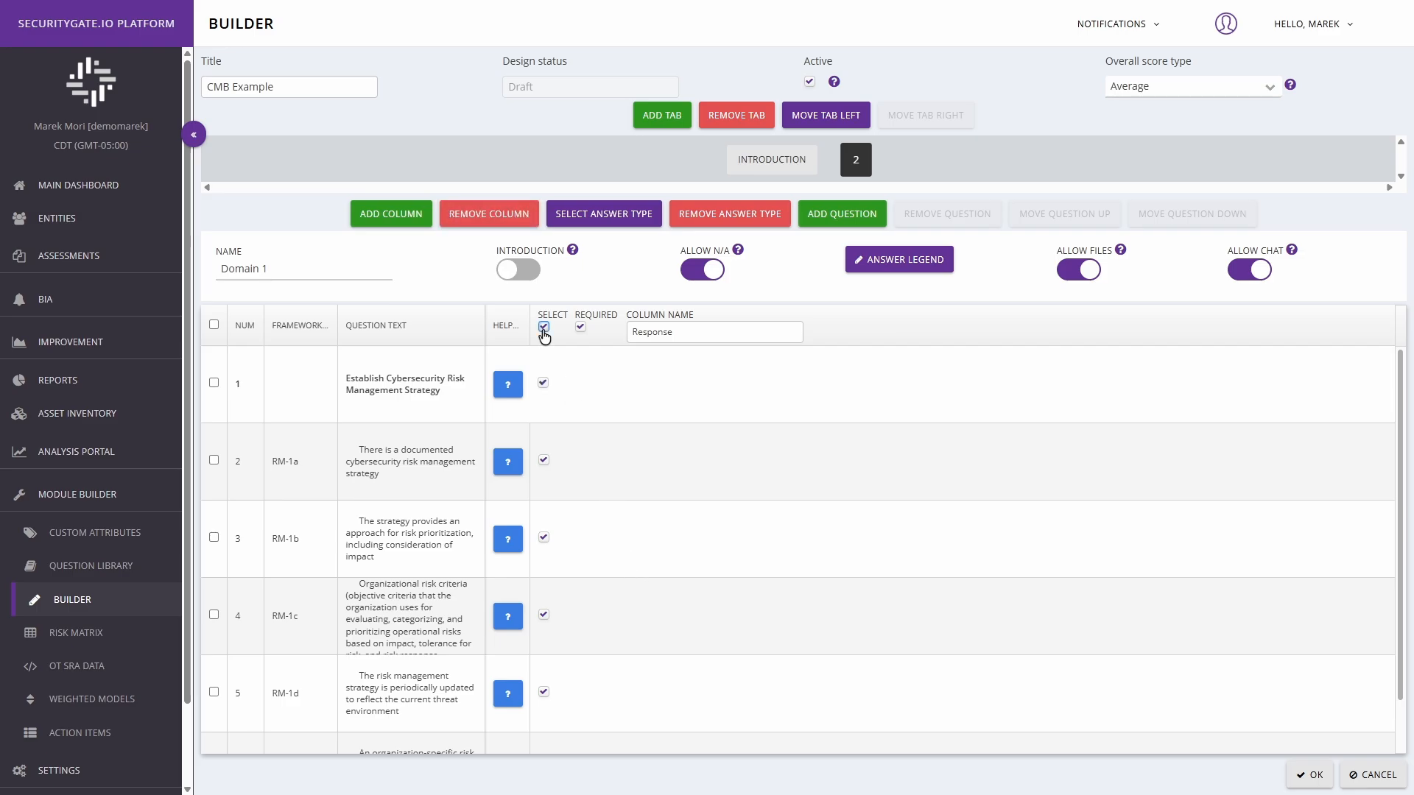
{"action": "left_click", "coordinate": [543, 327]}
Step: Select the Response column cells of questions RM-1a through RM-1e, leaving out the parent question
{"action": "left_click", "coordinate": [543, 460]}
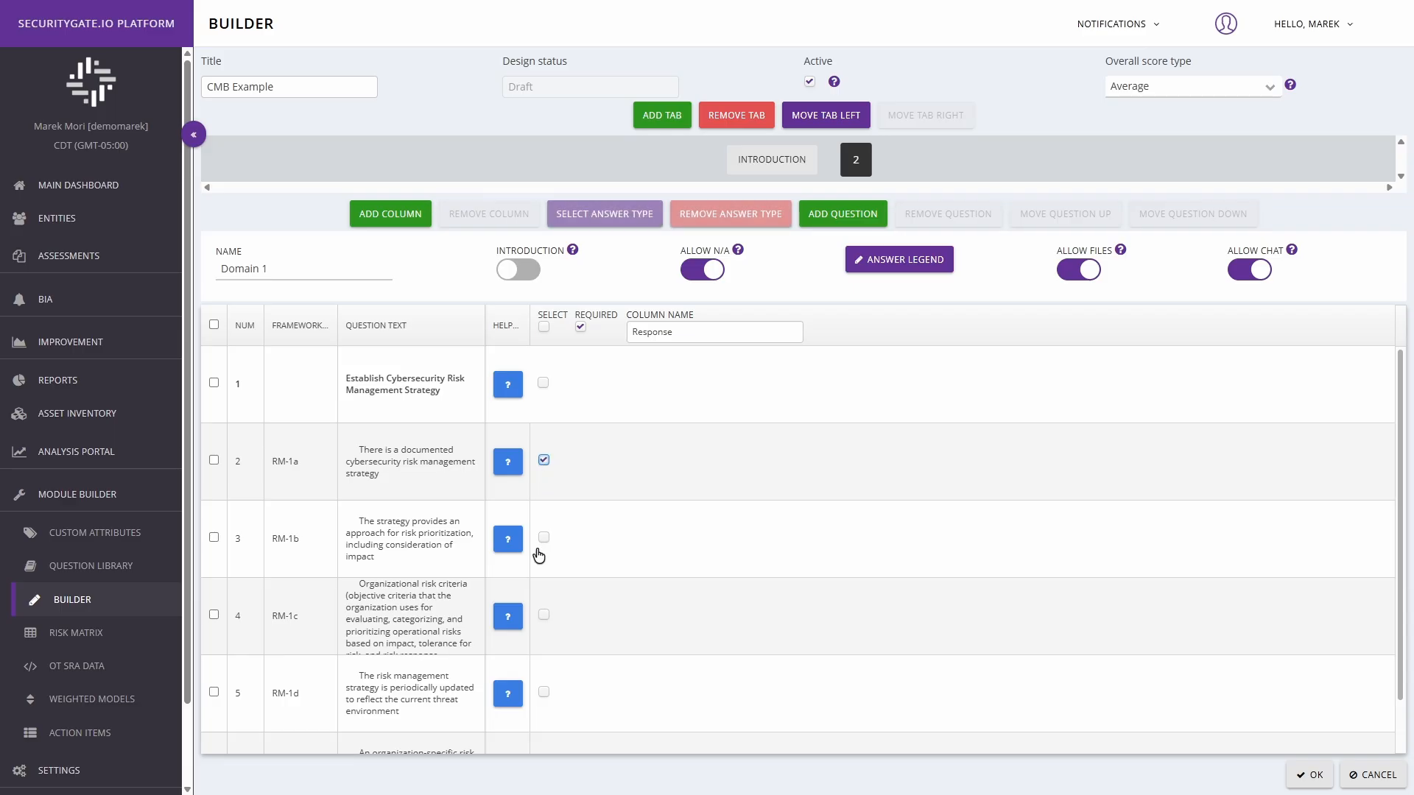
{"action": "left_click", "coordinate": [544, 538]}
{"action": "left_click", "coordinate": [544, 615]}
{"action": "left_click", "coordinate": [544, 692]}
{"action": "scroll", "coordinate": [543, 707], "scroll_direction": "down", "scroll_amount": 1}
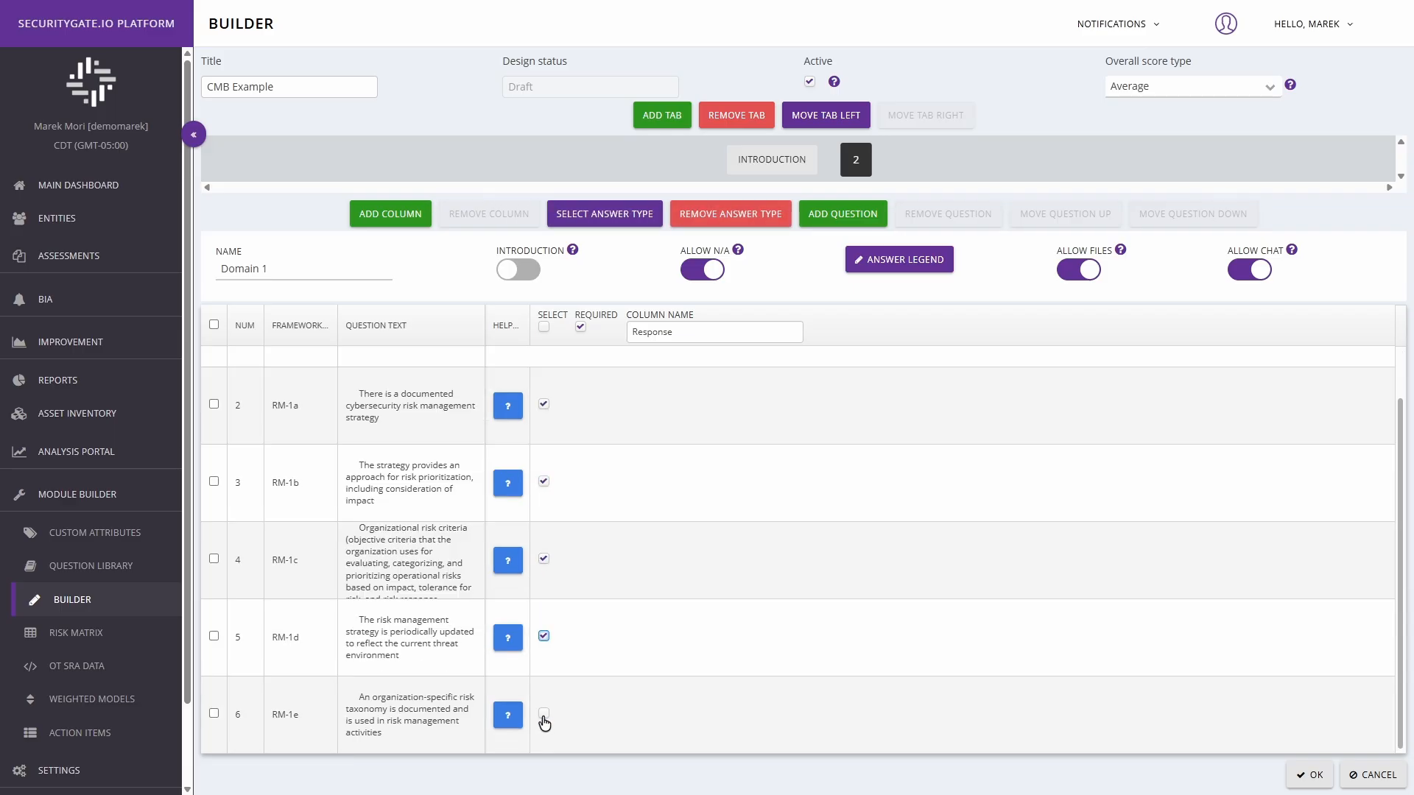
{"action": "left_click", "coordinate": [544, 714]}
Step: Start a new answer type for the selected cells named "Maturity Response", with type List Numeric, limit type Target and Calc Remediation enabled
{"action": "left_click", "coordinate": [620, 212]}
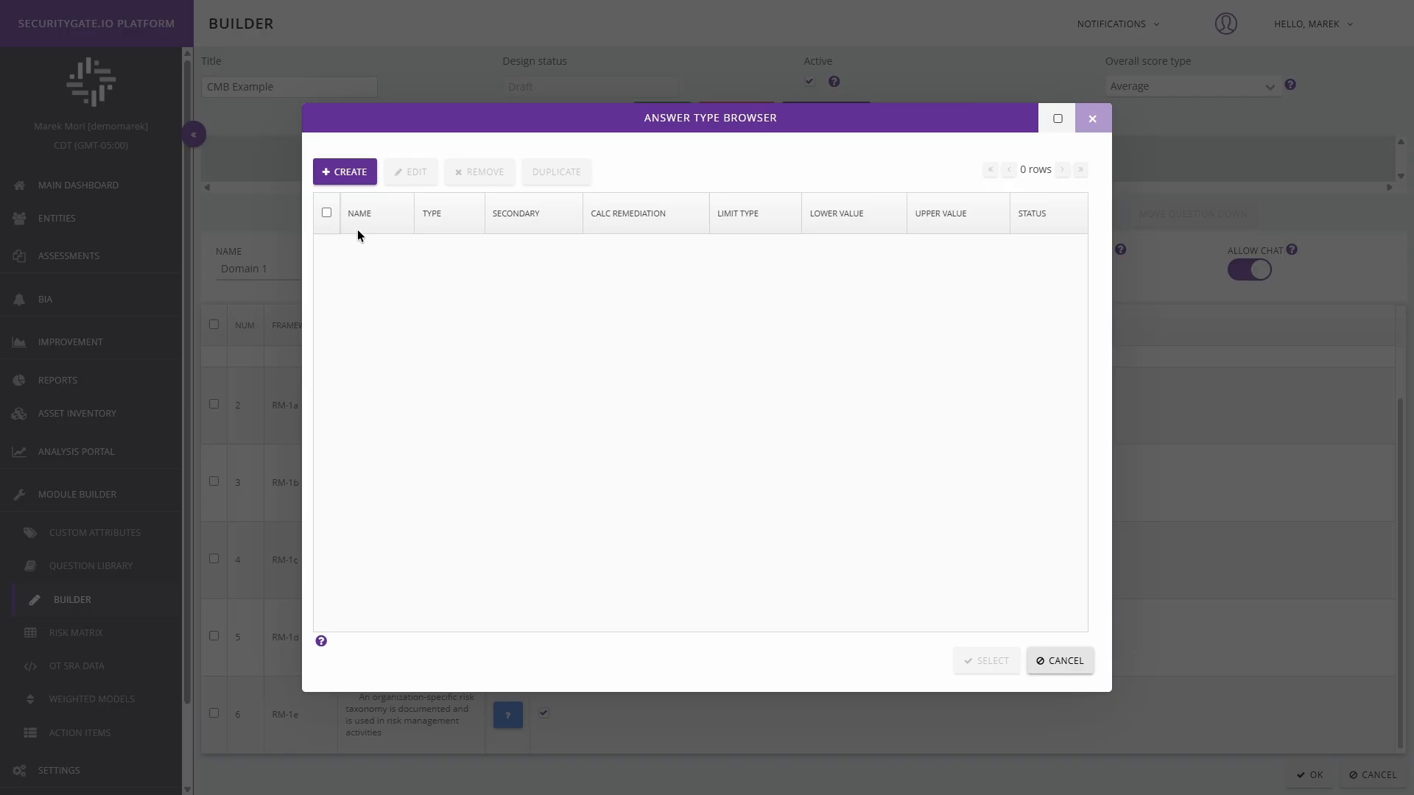
{"action": "left_click", "coordinate": [347, 174]}
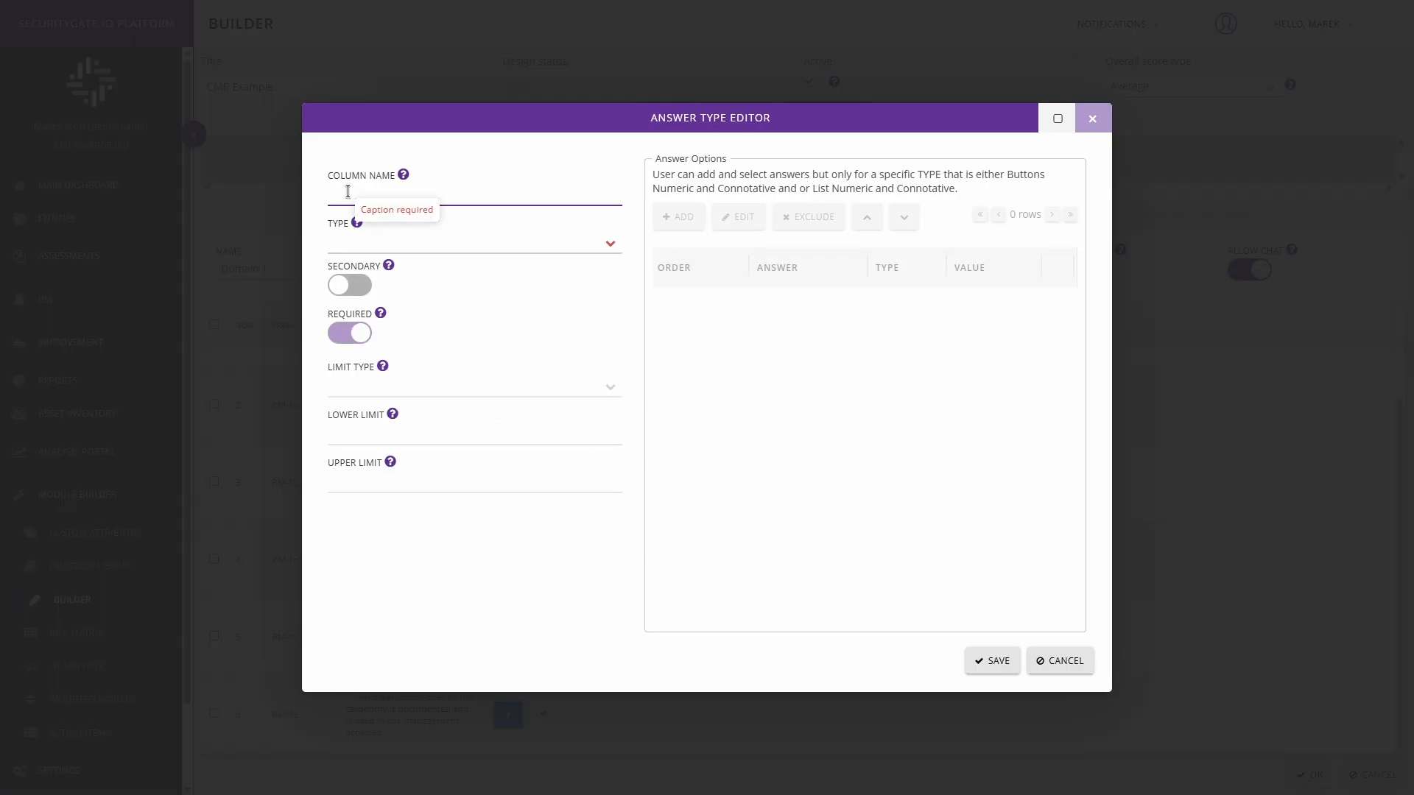
{"action": "type", "text": "Maturity"}
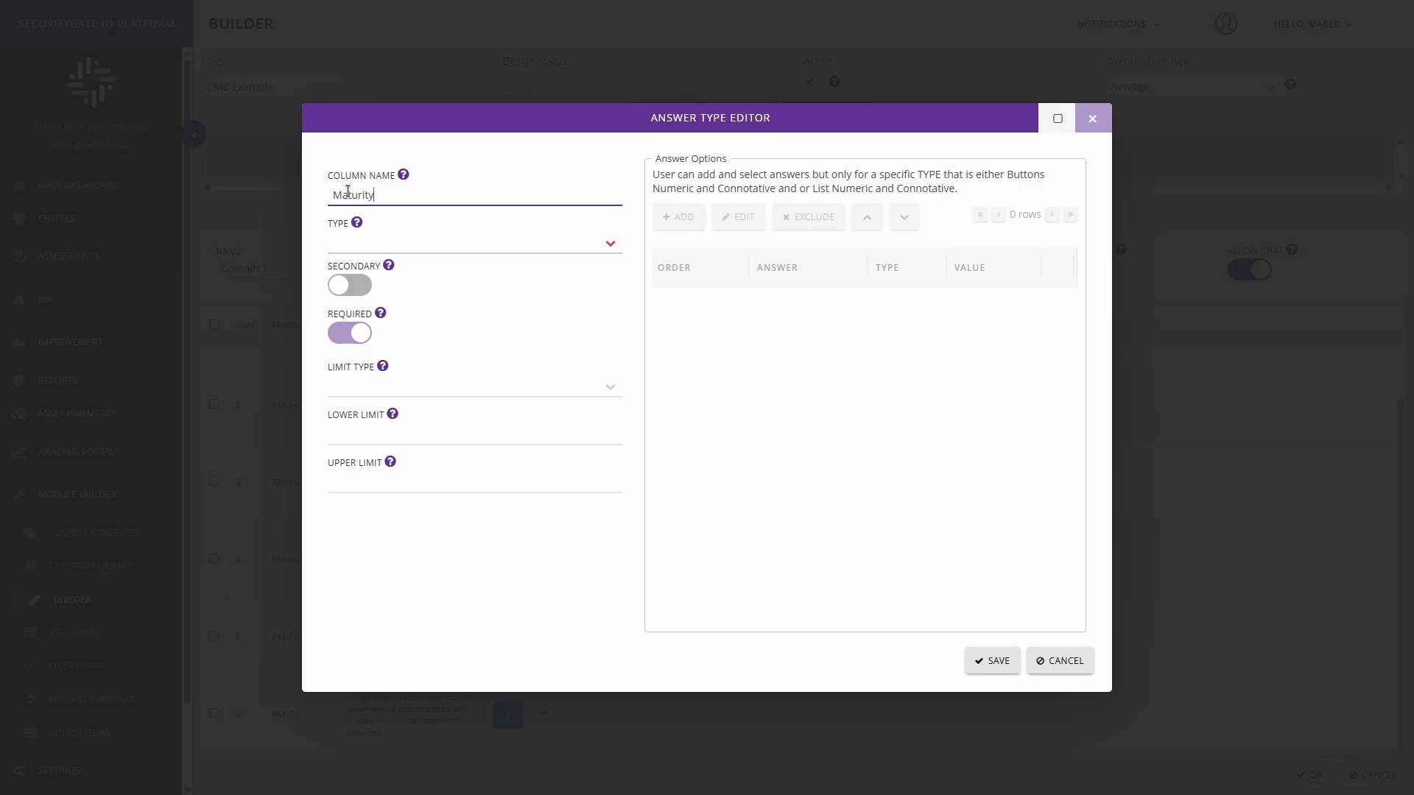
{"action": "type", "text": " Response"}
{"action": "left_click", "coordinate": [611, 249]}
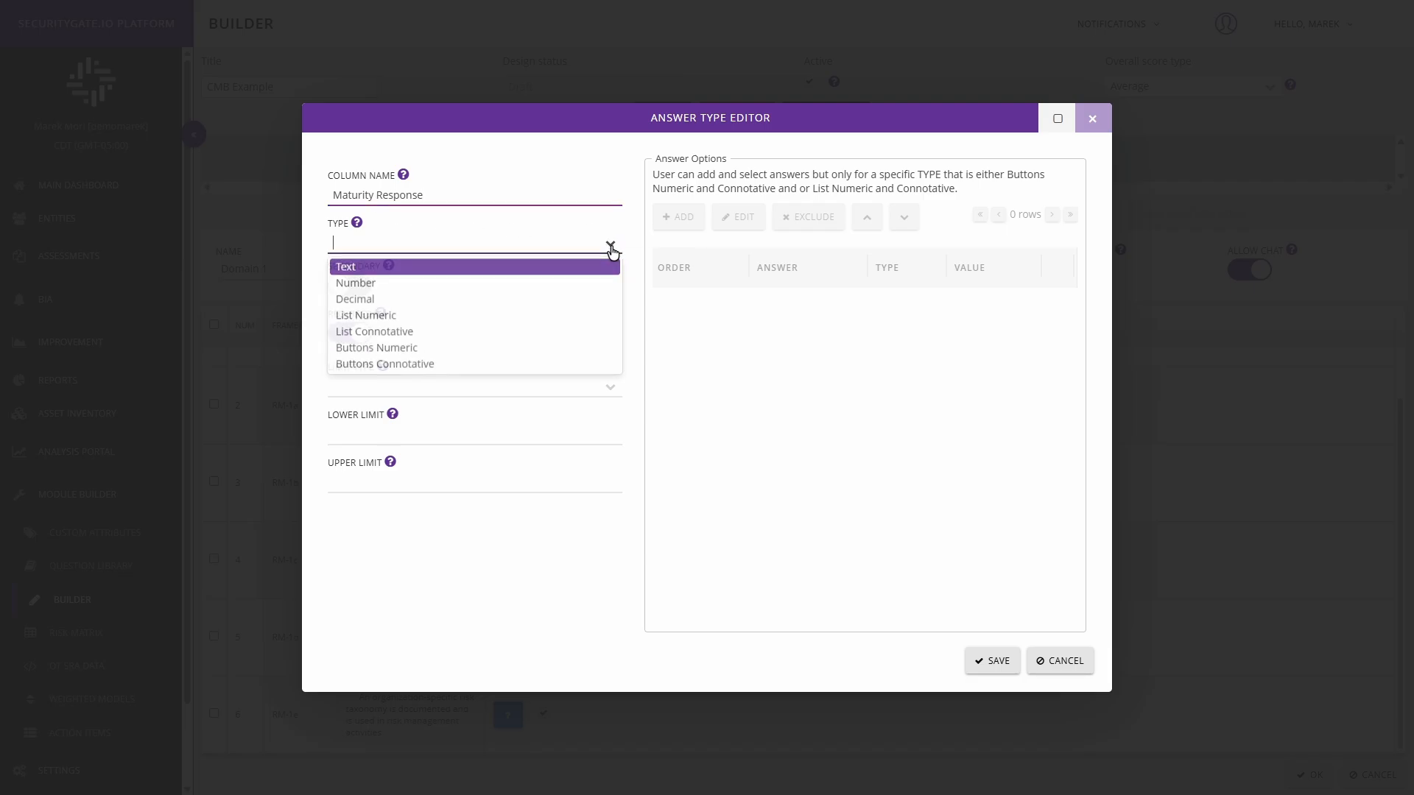
{"action": "left_click", "coordinate": [427, 317]}
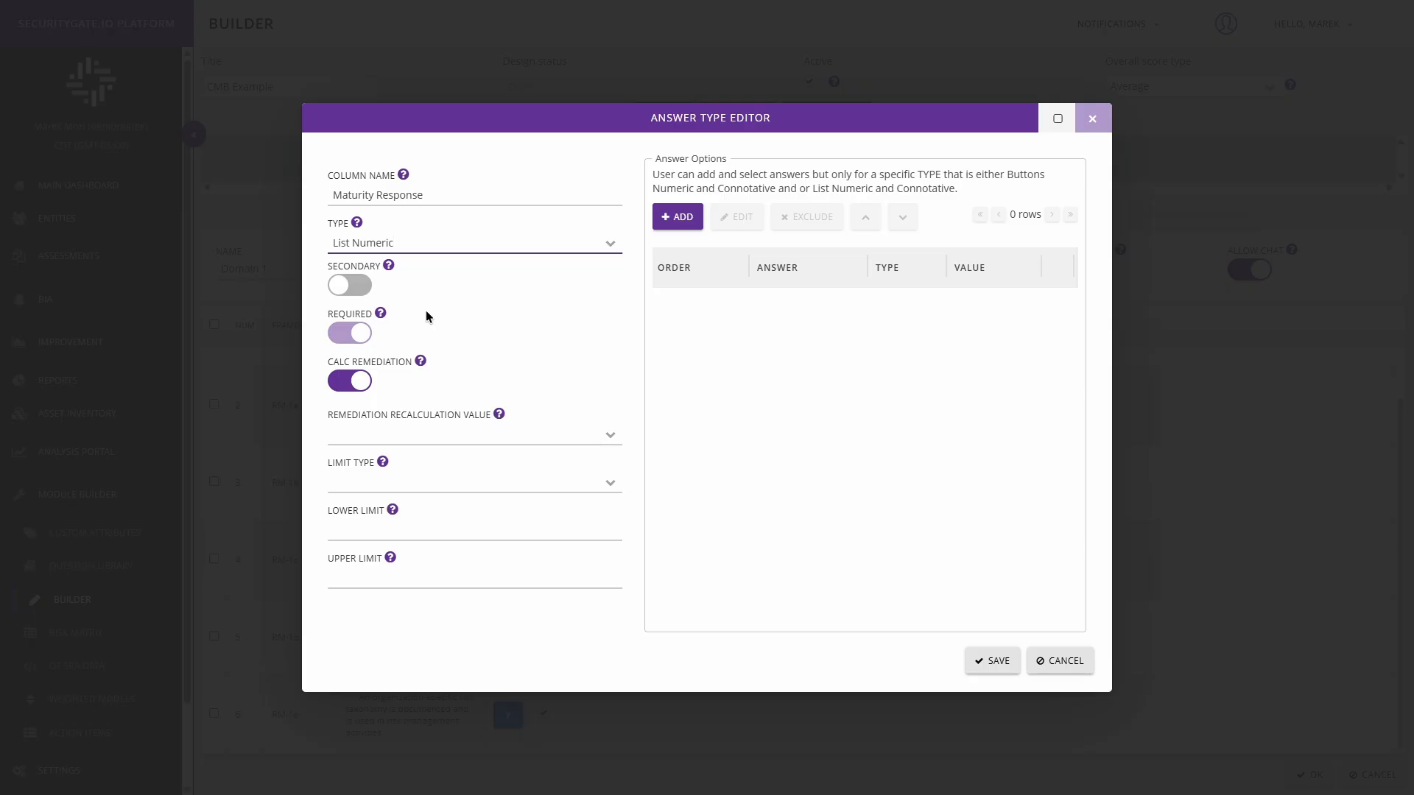
{"action": "left_click", "coordinate": [618, 483]}
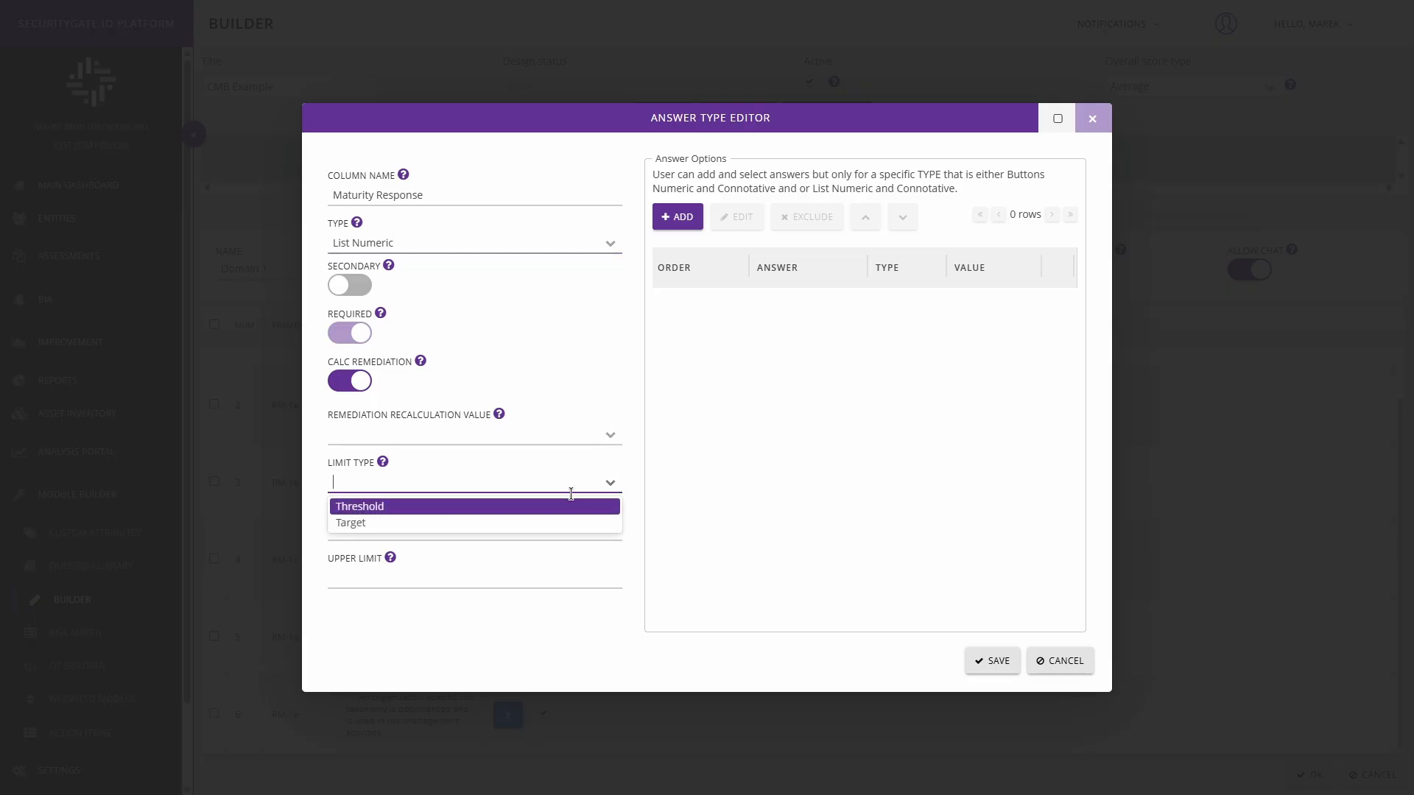
{"action": "left_click", "coordinate": [519, 524]}
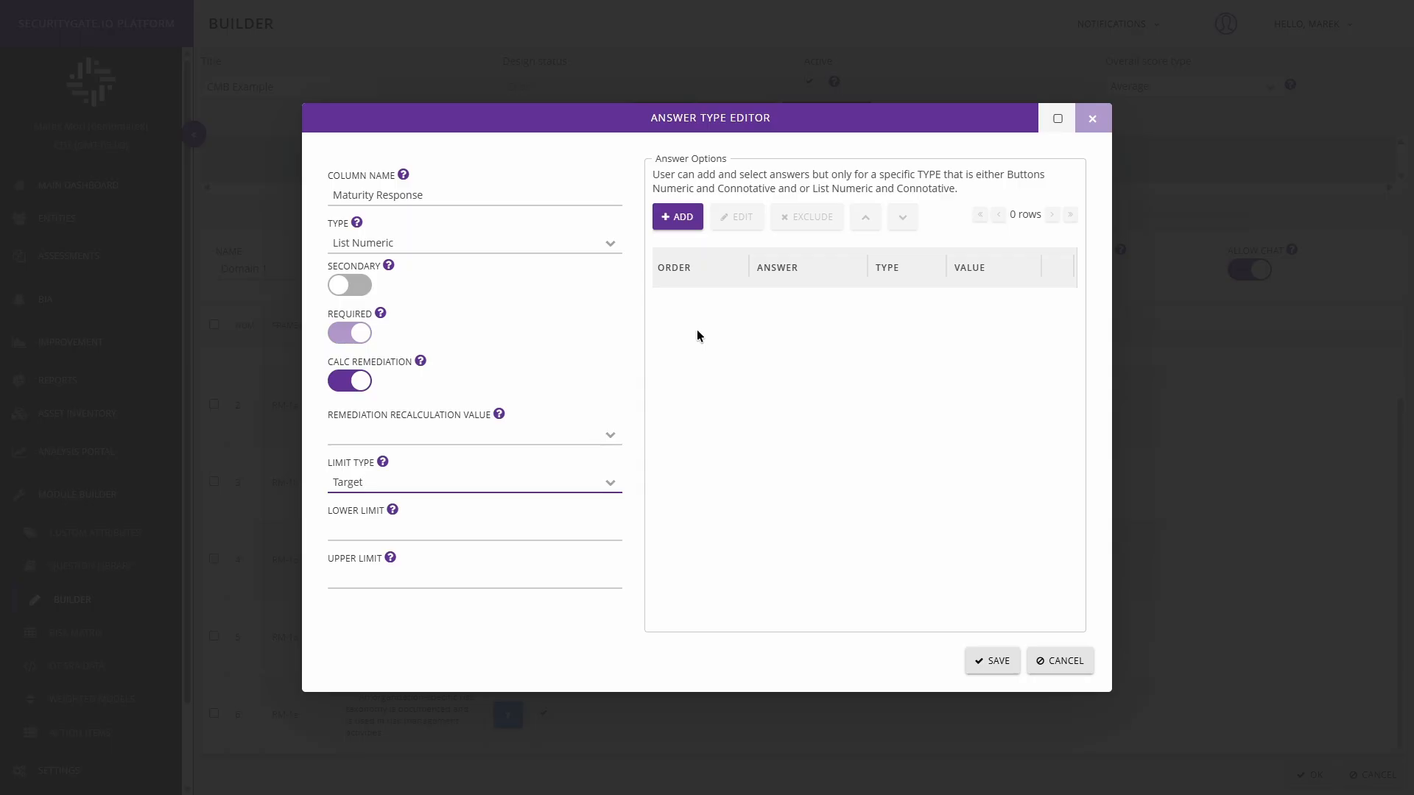
{"action": "left_click", "coordinate": [353, 381]}
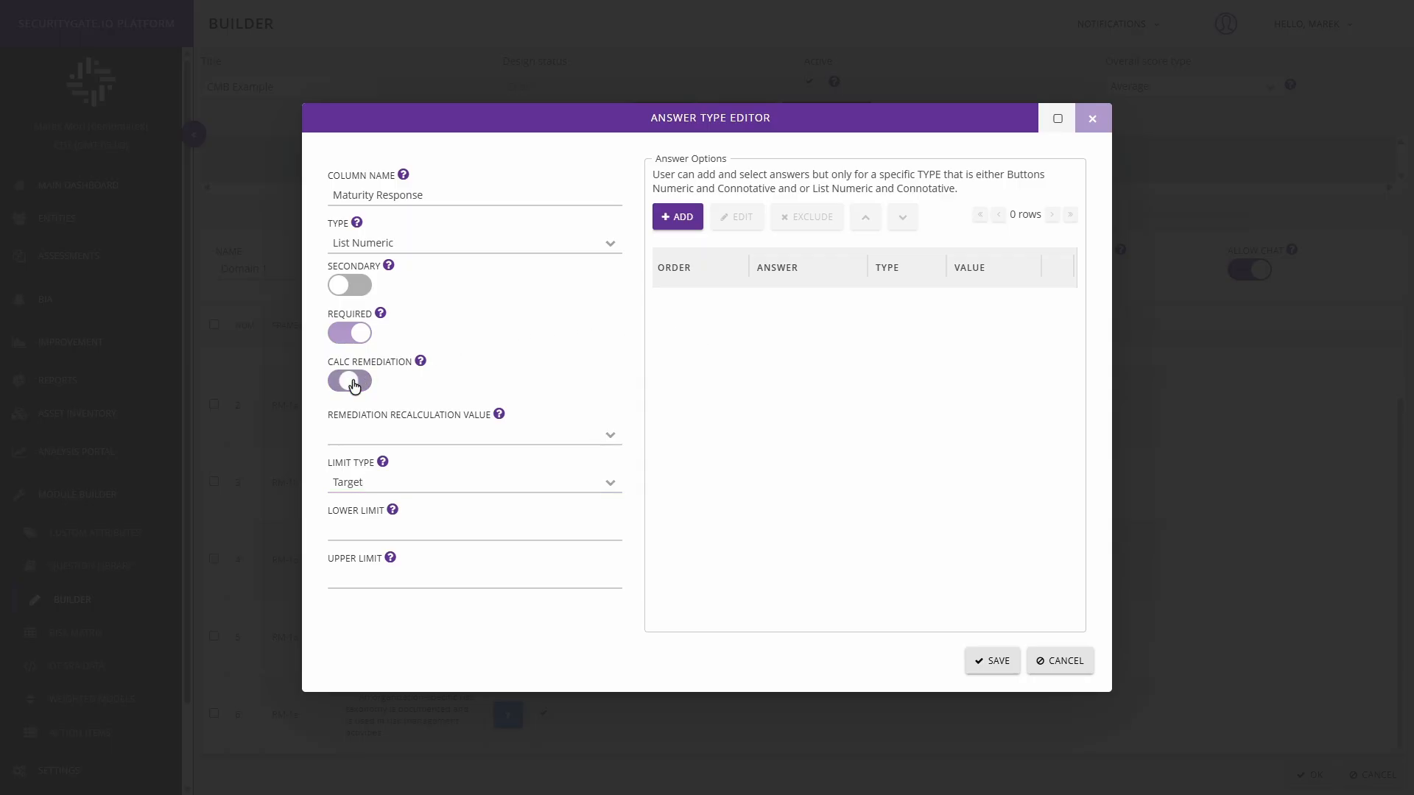
{"action": "left_click", "coordinate": [353, 381]}
Step: Create a numeric answer option captioned "Initial" with value 1 and color Red
{"action": "left_click", "coordinate": [678, 219]}
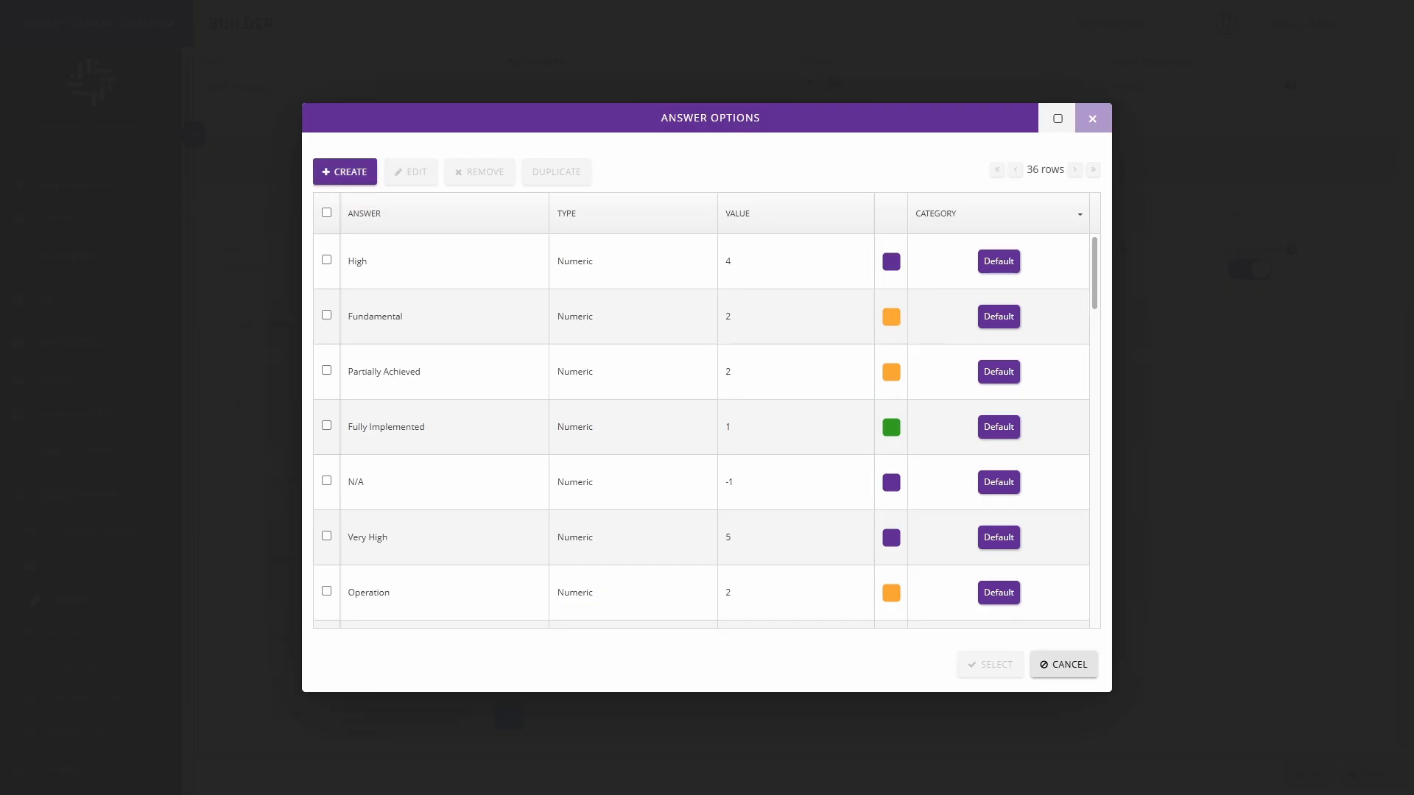
{"action": "left_click", "coordinate": [349, 174]}
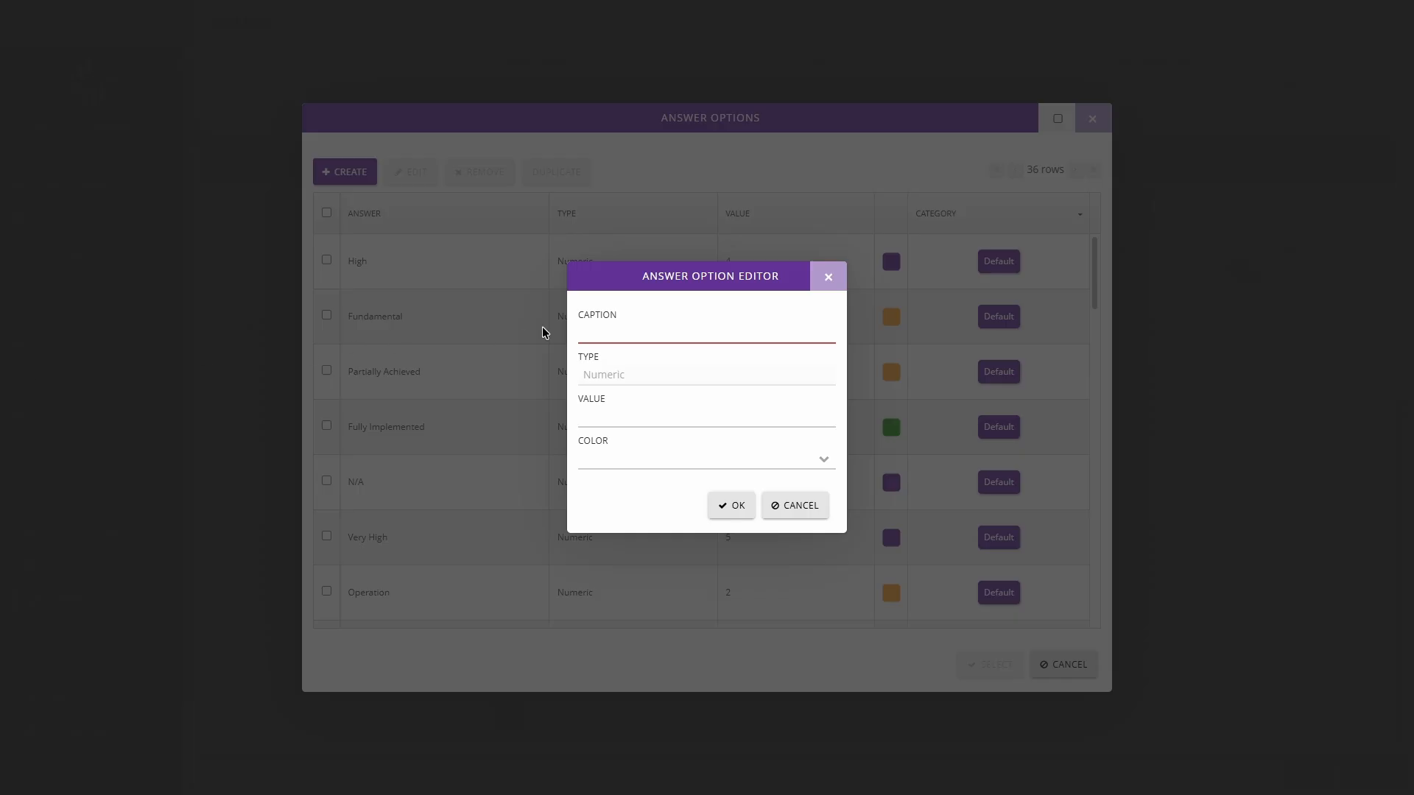
{"action": "left_click", "coordinate": [623, 331]}
{"action": "type", "text": "Initial"}
{"action": "left_click", "coordinate": [620, 416]}
{"action": "type", "text": "1"}
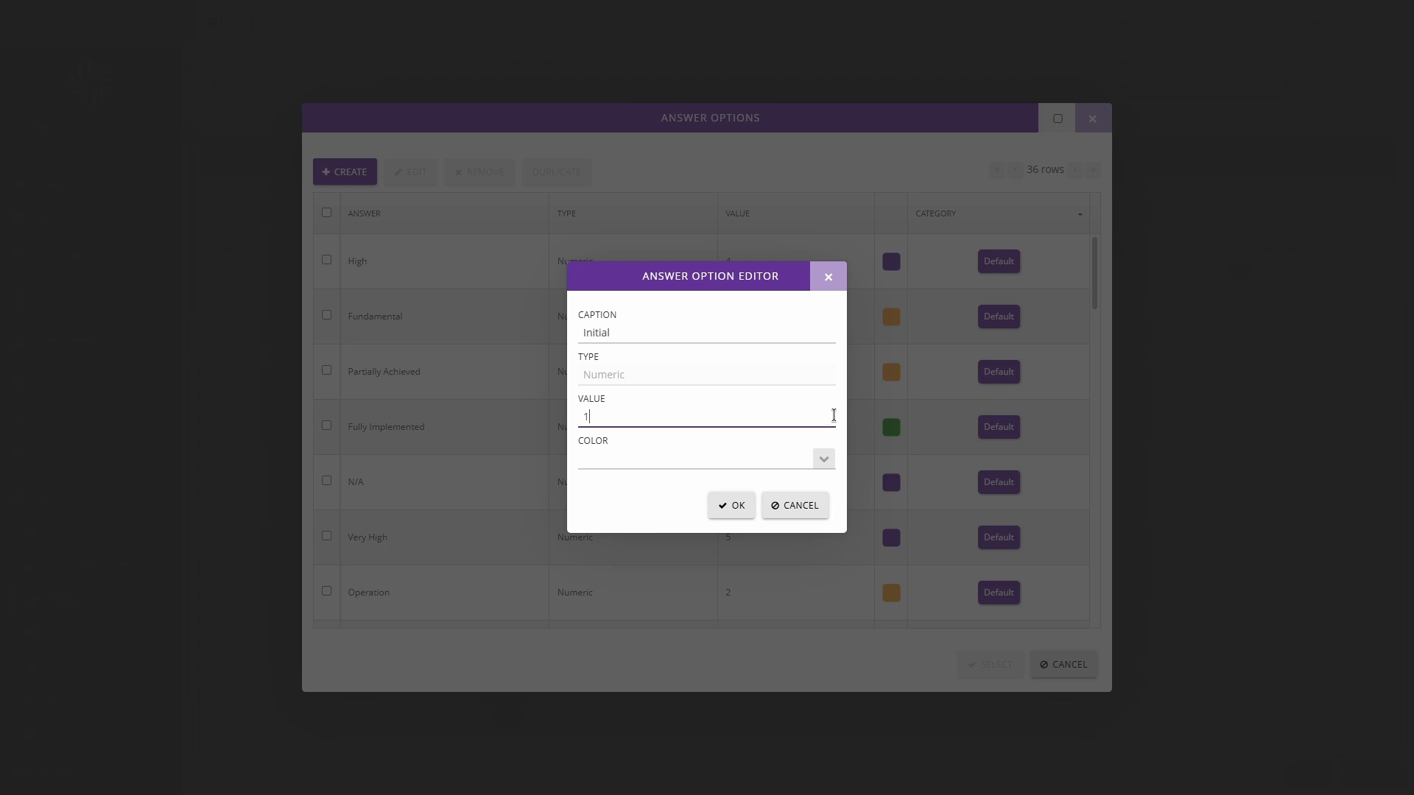
{"action": "left_click", "coordinate": [824, 459]}
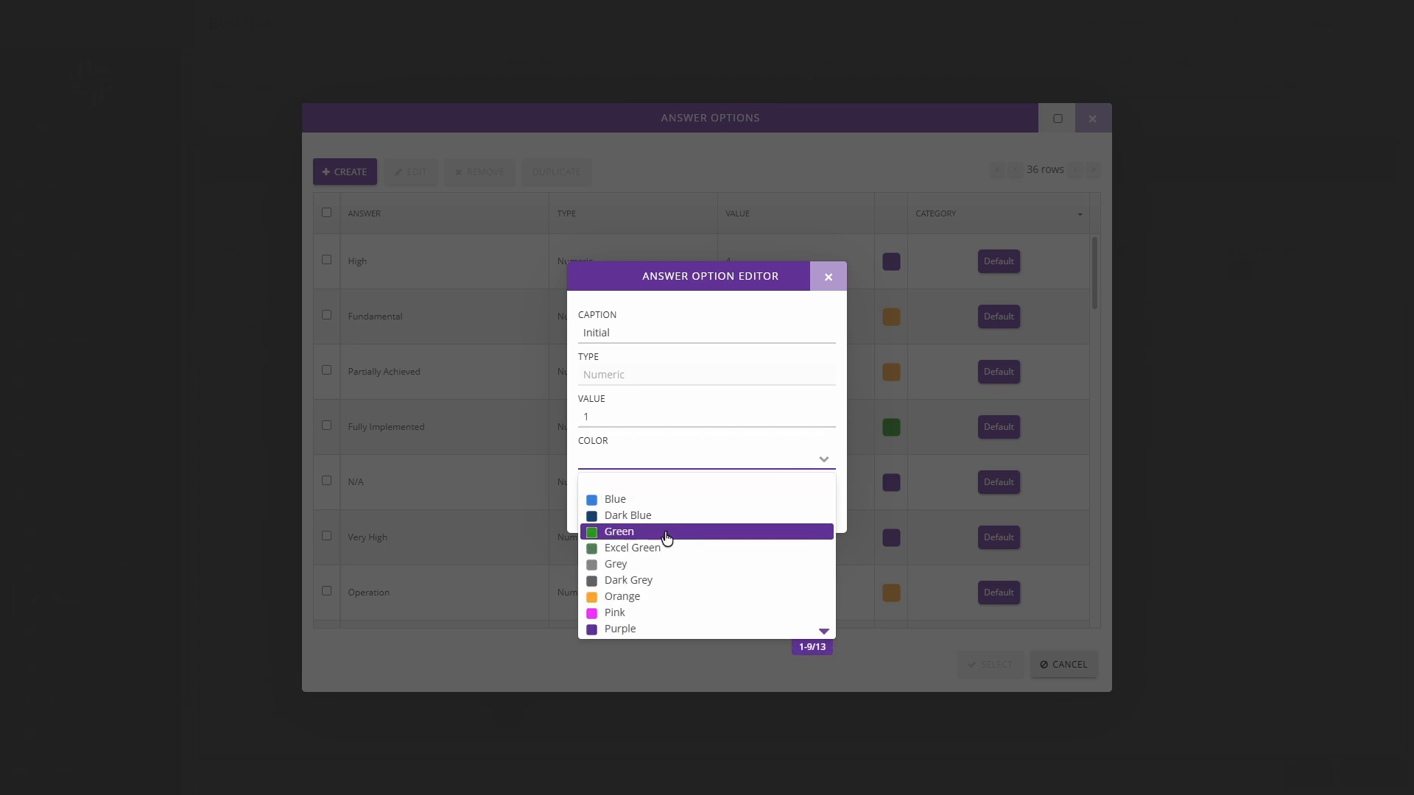
{"action": "left_click", "coordinate": [643, 609]}
{"action": "key", "text": "Down"}
{"action": "key", "text": "Down"}
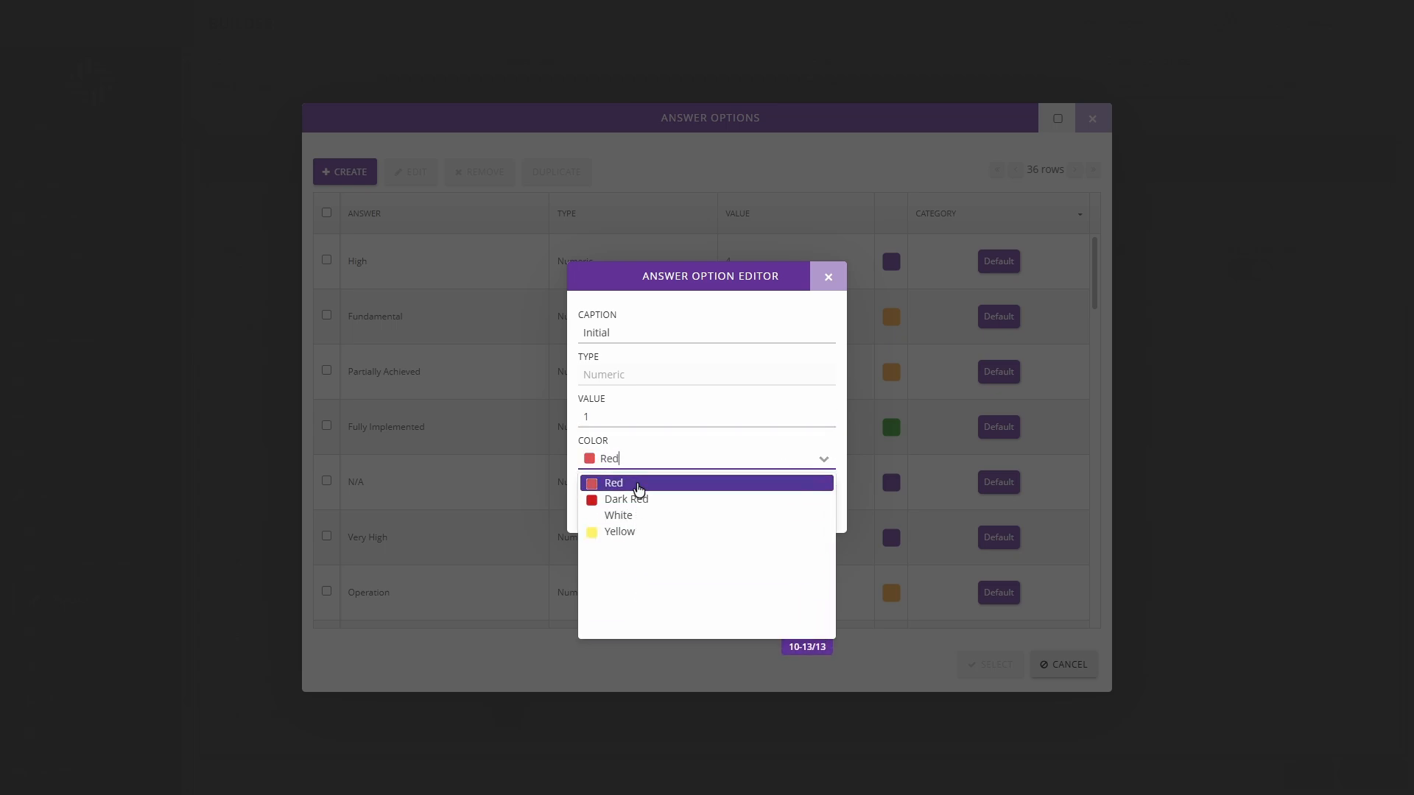
{"action": "left_click", "coordinate": [638, 486]}
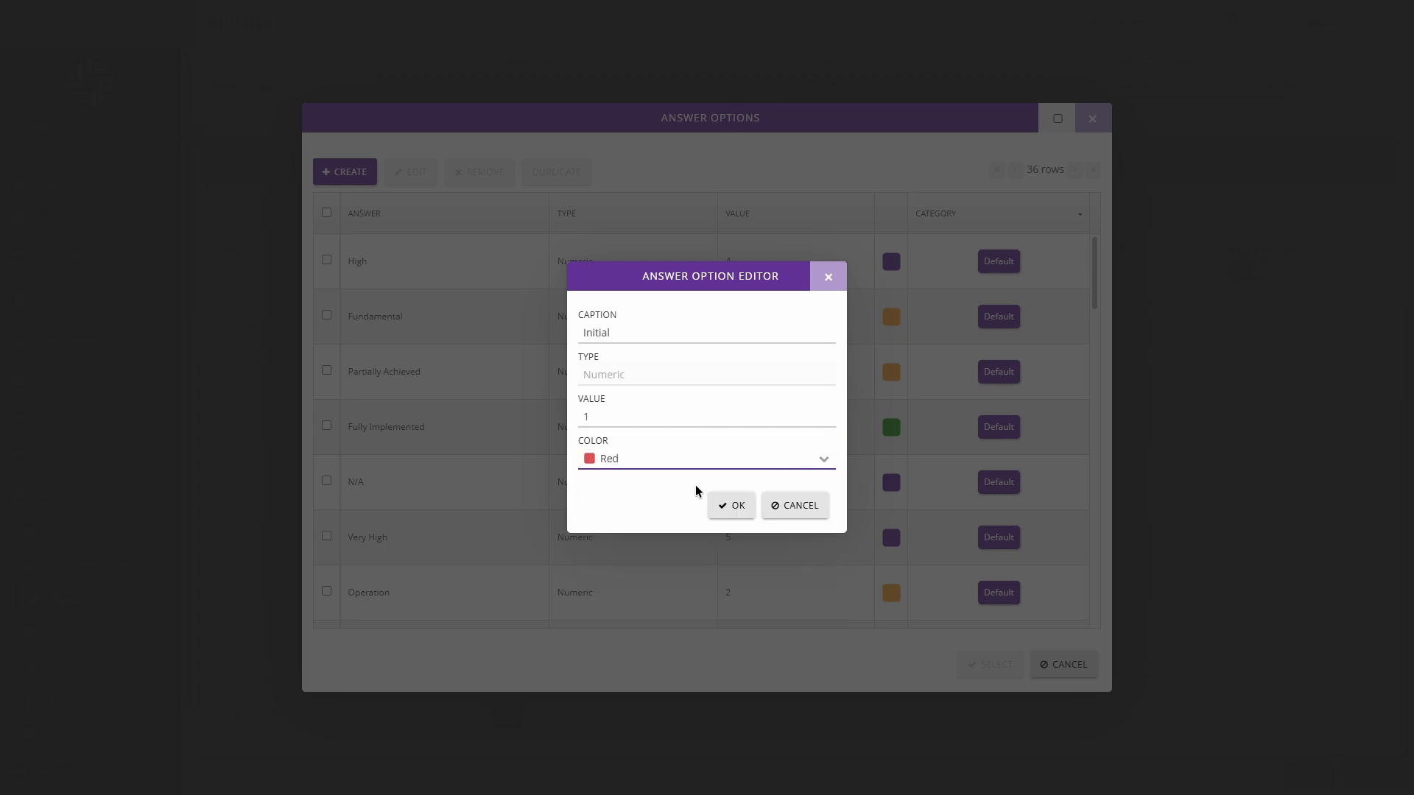
{"action": "left_click", "coordinate": [734, 508]}
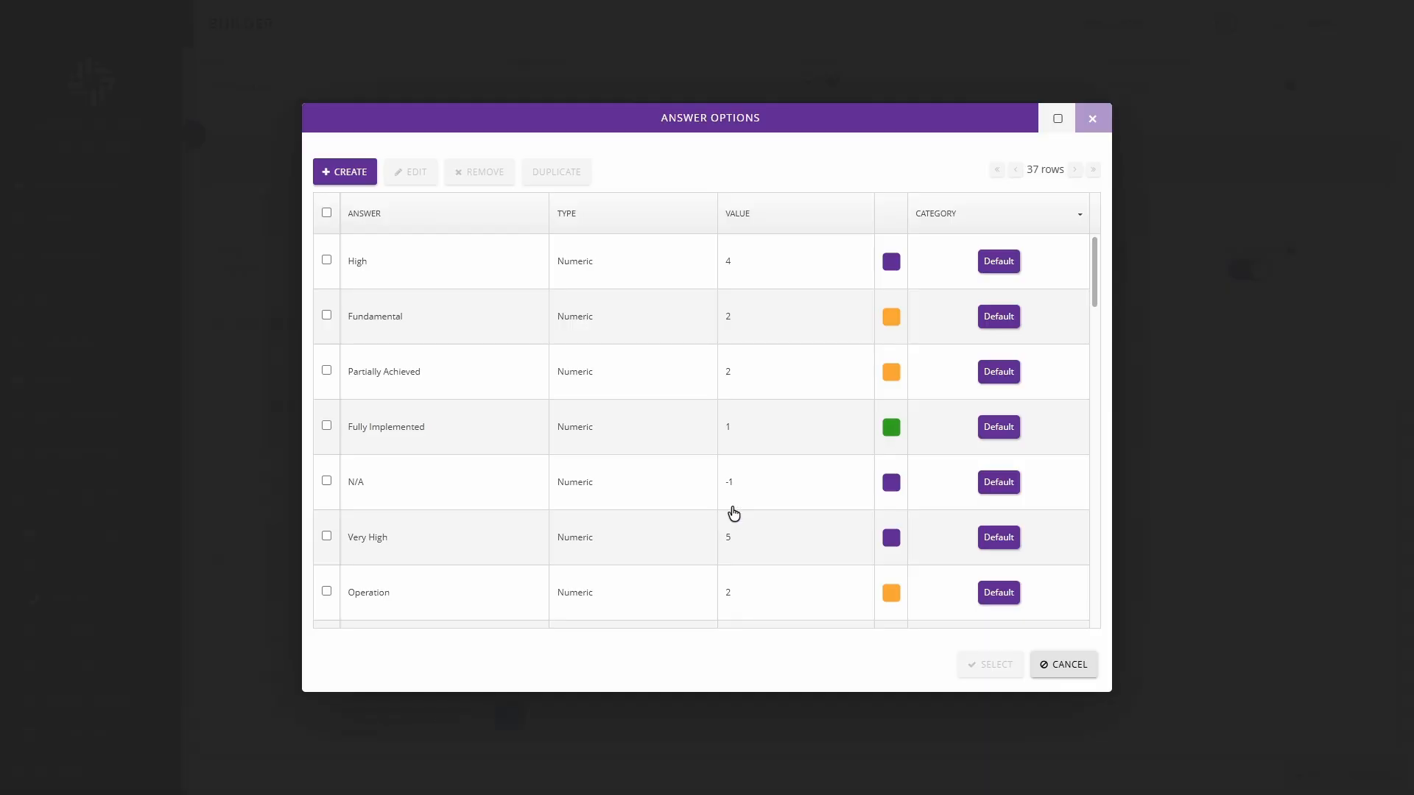
{"action": "left_click", "coordinate": [348, 177]}
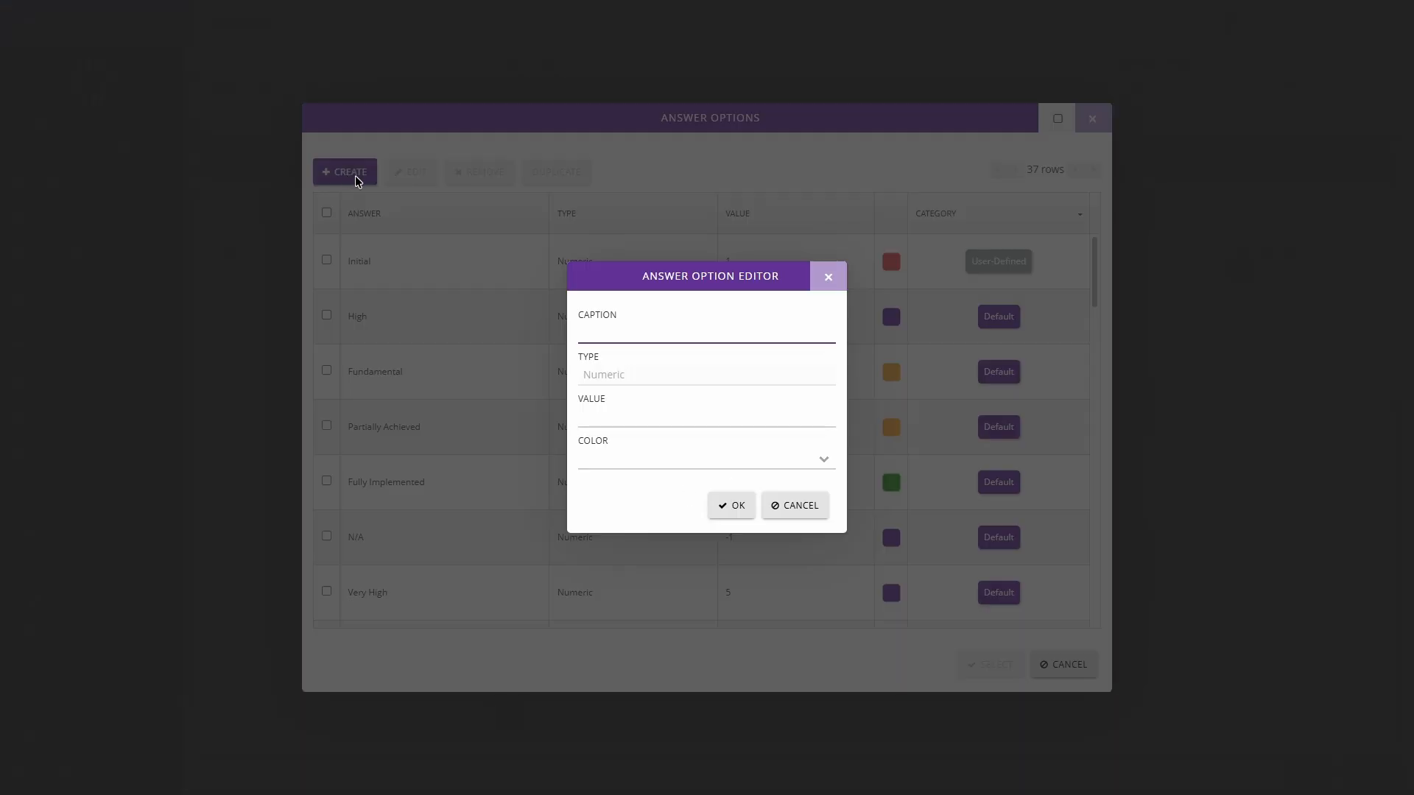
{"action": "left_click", "coordinate": [826, 281]}
{"action": "left_click", "coordinate": [328, 262]}
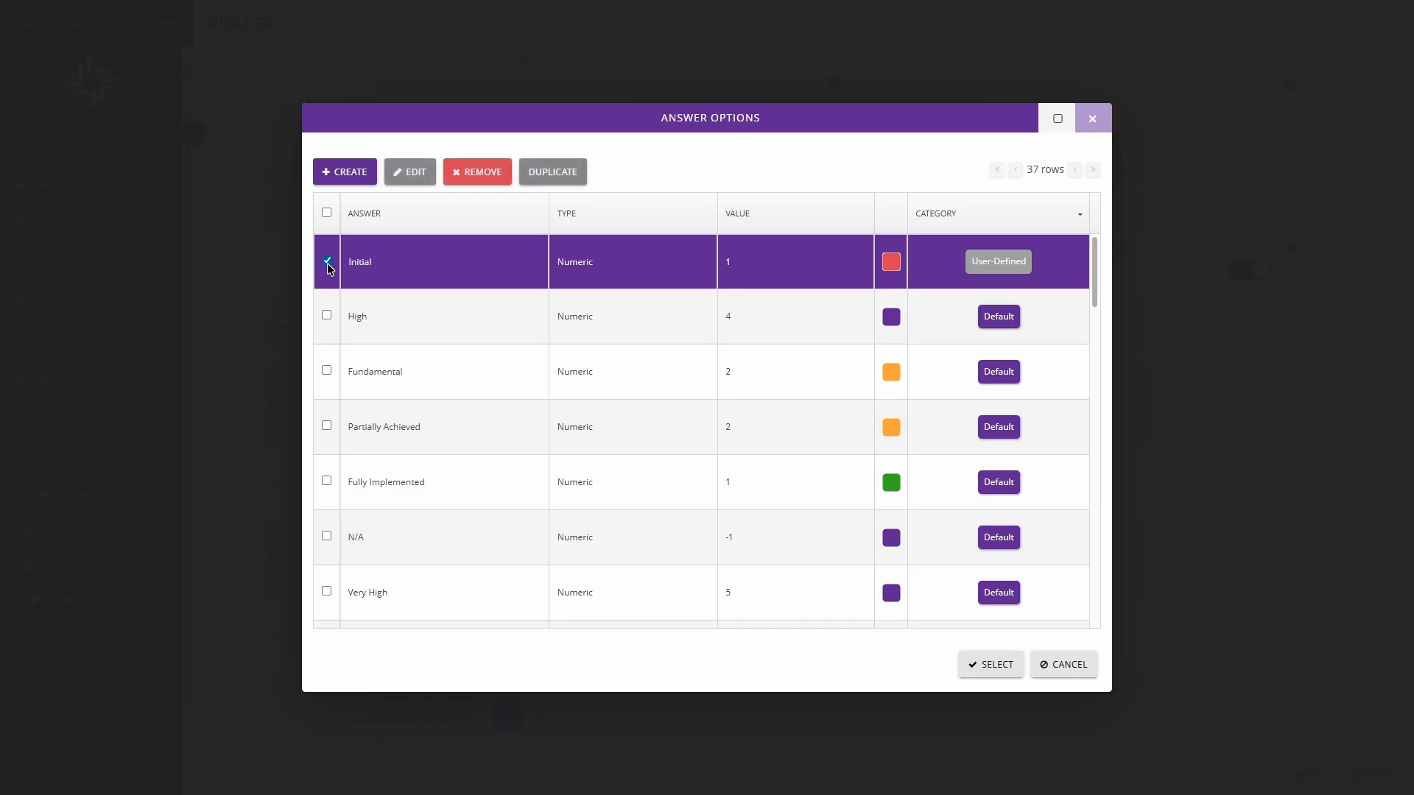
{"action": "left_click", "coordinate": [328, 265]}
Step: Create a numeric answer option captioned "Managed" with value 2 and color Orange
{"action": "left_click", "coordinate": [345, 174]}
{"action": "left_click", "coordinate": [589, 333]}
{"action": "type", "text": "Managed"}
{"action": "left_click", "coordinate": [611, 414]}
{"action": "type", "text": "2"}
{"action": "left_click", "coordinate": [823, 459]}
{"action": "left_click", "coordinate": [622, 596]}
{"action": "left_click", "coordinate": [732, 505]}
Step: Create a numeric answer option captioned "Defined" with value 3 and color Green
{"action": "left_click", "coordinate": [344, 174]}
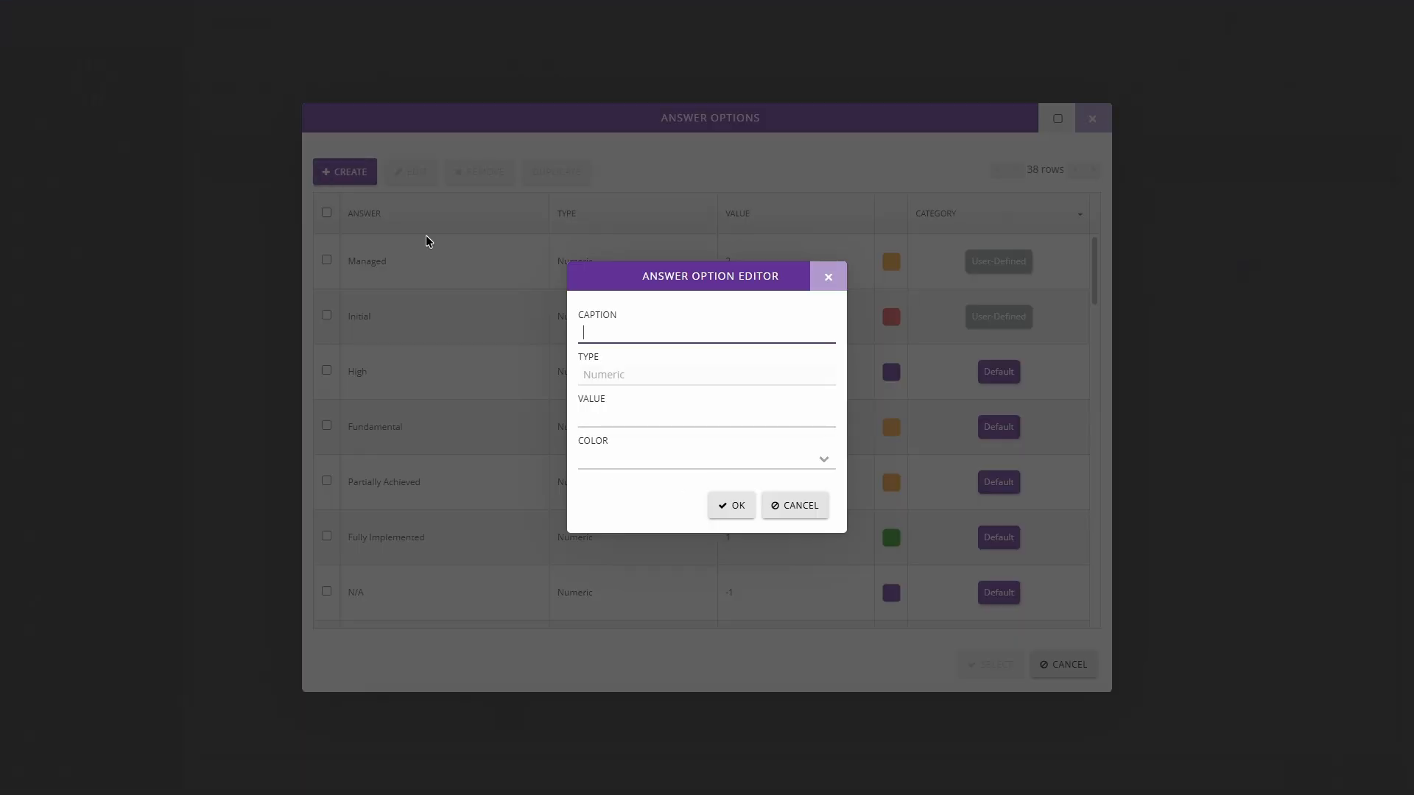
{"action": "type", "text": "Defined"}
{"action": "left_click", "coordinate": [592, 413]}
{"action": "type", "text": "3"}
{"action": "left_click", "coordinate": [823, 460]}
{"action": "left_click", "coordinate": [632, 548]}
{"action": "left_click", "coordinate": [635, 532]}
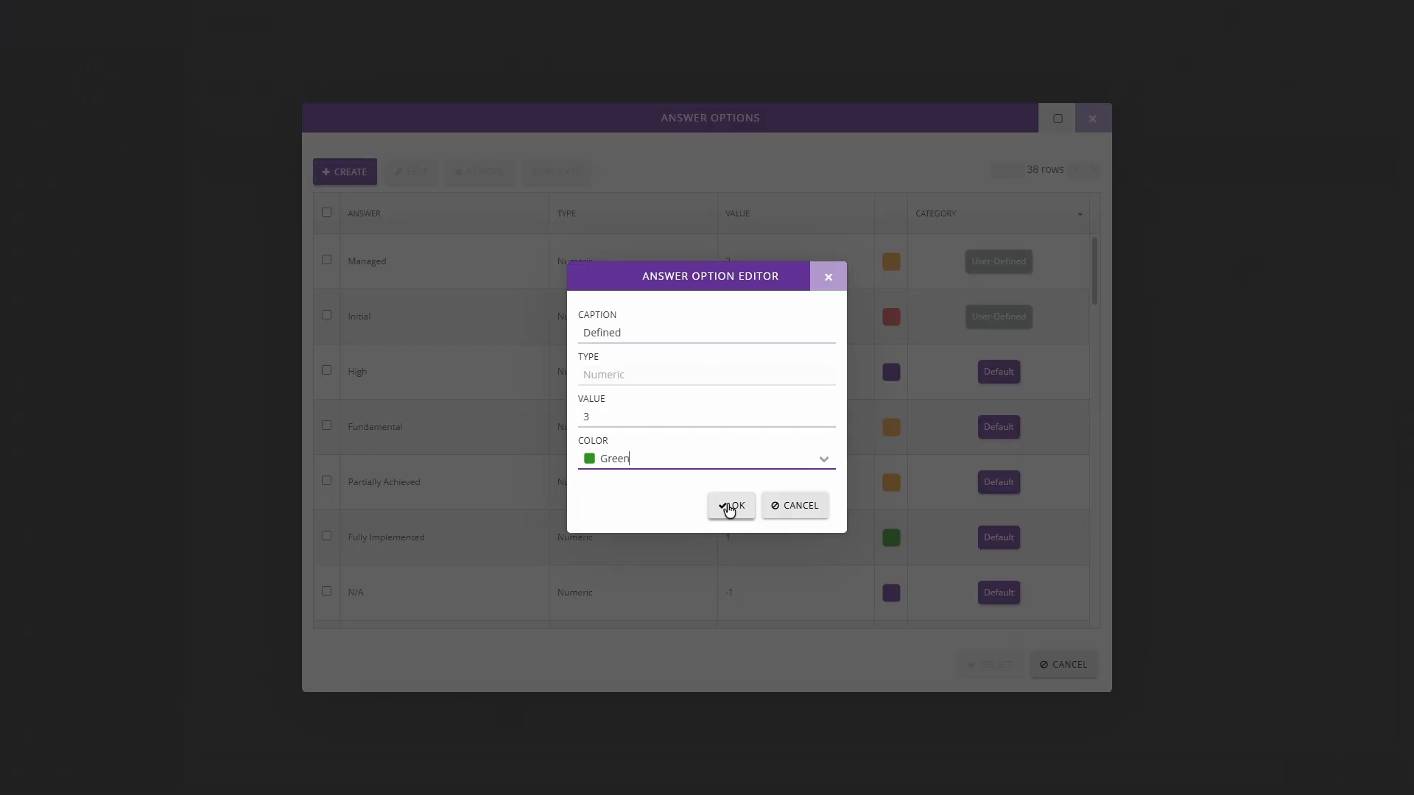
{"action": "left_click", "coordinate": [730, 507]}
Step: Create a numeric answer option captioned "Quantitatively Managed" with value 4 and color Purple
{"action": "left_click", "coordinate": [345, 174]}
{"action": "left_click", "coordinate": [619, 333]}
{"action": "type", "text": "Quantitatively Managed"}
{"action": "left_click", "coordinate": [602, 414]}
{"action": "type", "text": "4"}
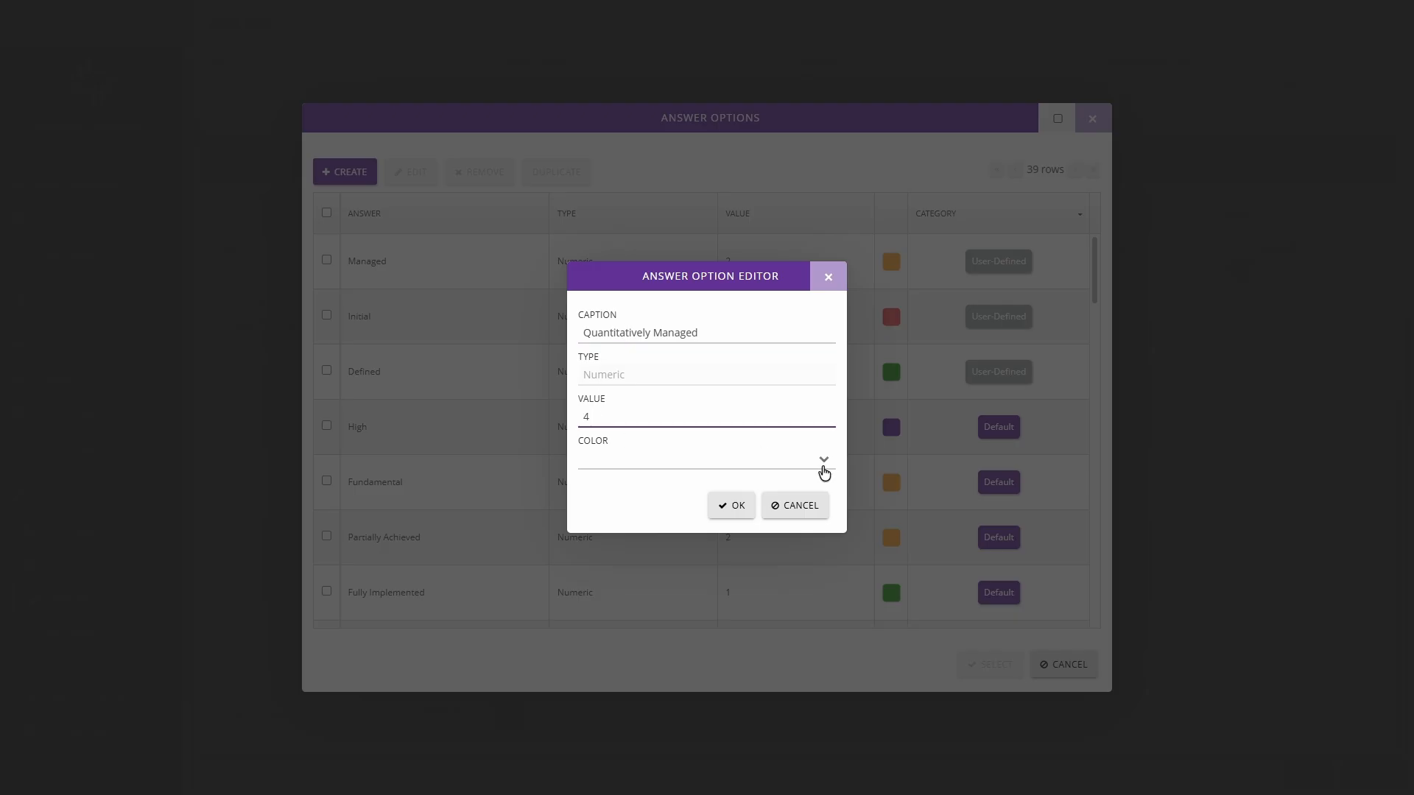
{"action": "left_click", "coordinate": [823, 464]}
{"action": "scroll", "coordinate": [710, 527], "scroll_direction": "down", "scroll_amount": 2}
{"action": "scroll", "coordinate": [710, 527], "scroll_direction": "up", "scroll_amount": 1}
{"action": "left_click", "coordinate": [635, 625]}
{"action": "left_click", "coordinate": [731, 506]}
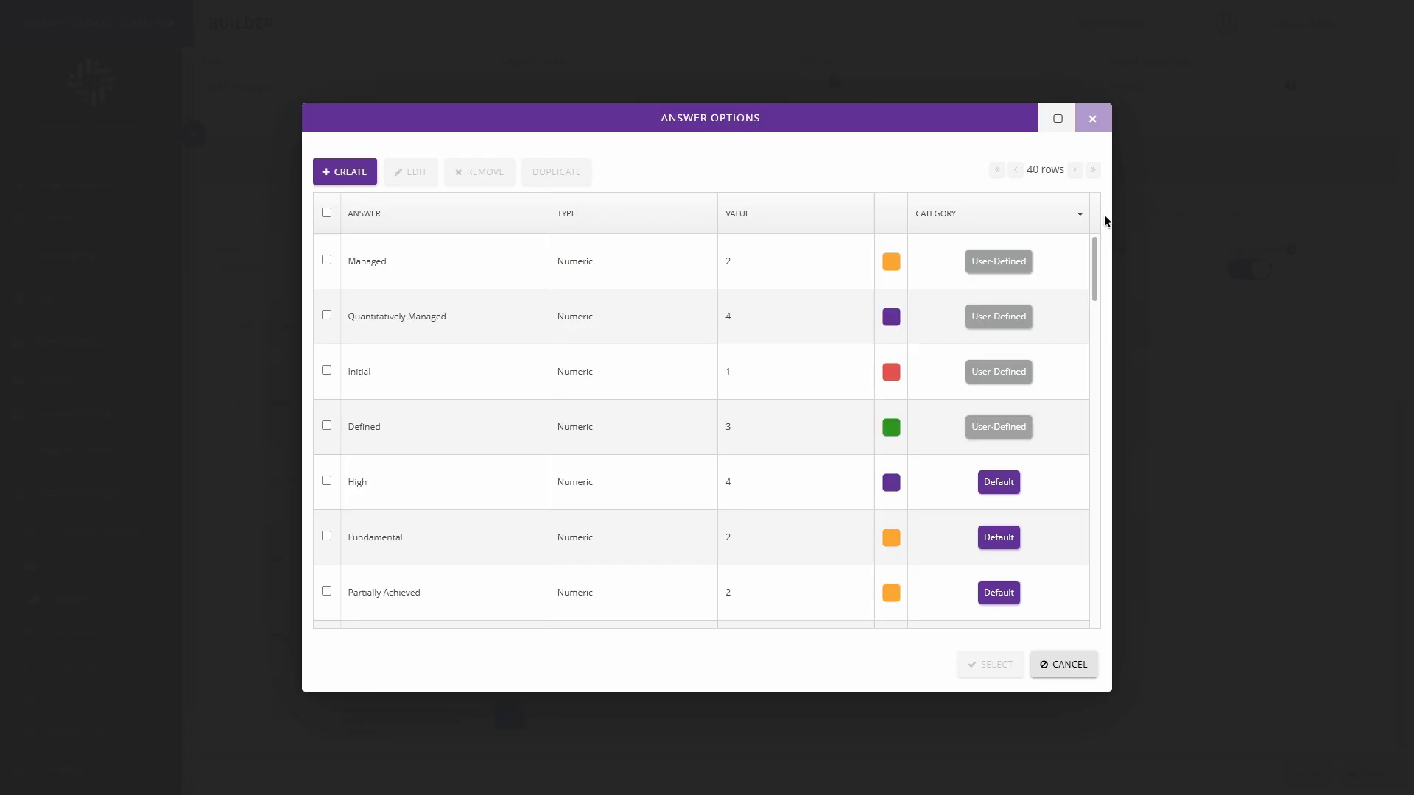
Step: Add the Initial, Defined, Managed and Quantitatively Managed options to the Maturity Response answer type
{"action": "left_click", "coordinate": [326, 374]}
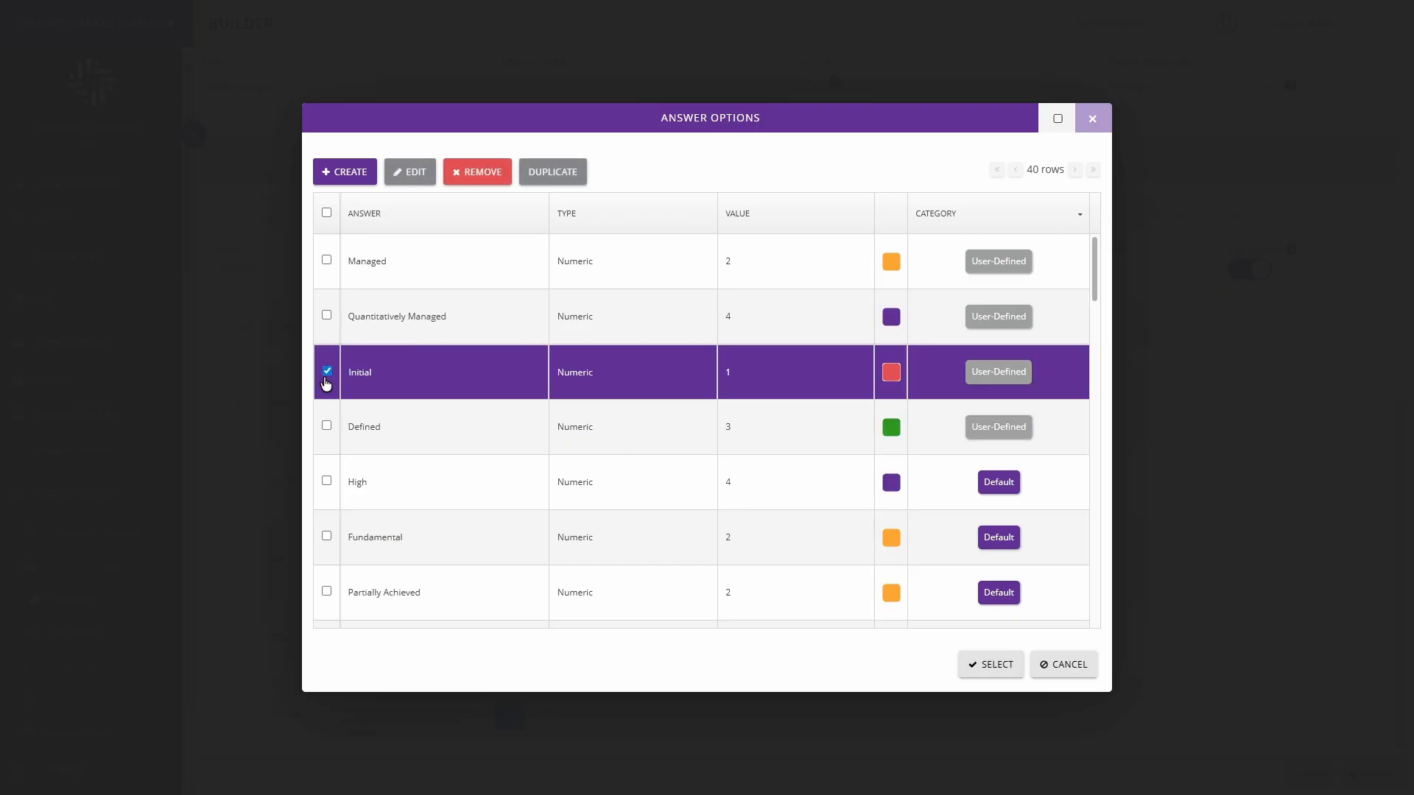
{"action": "left_click", "coordinate": [326, 426]}
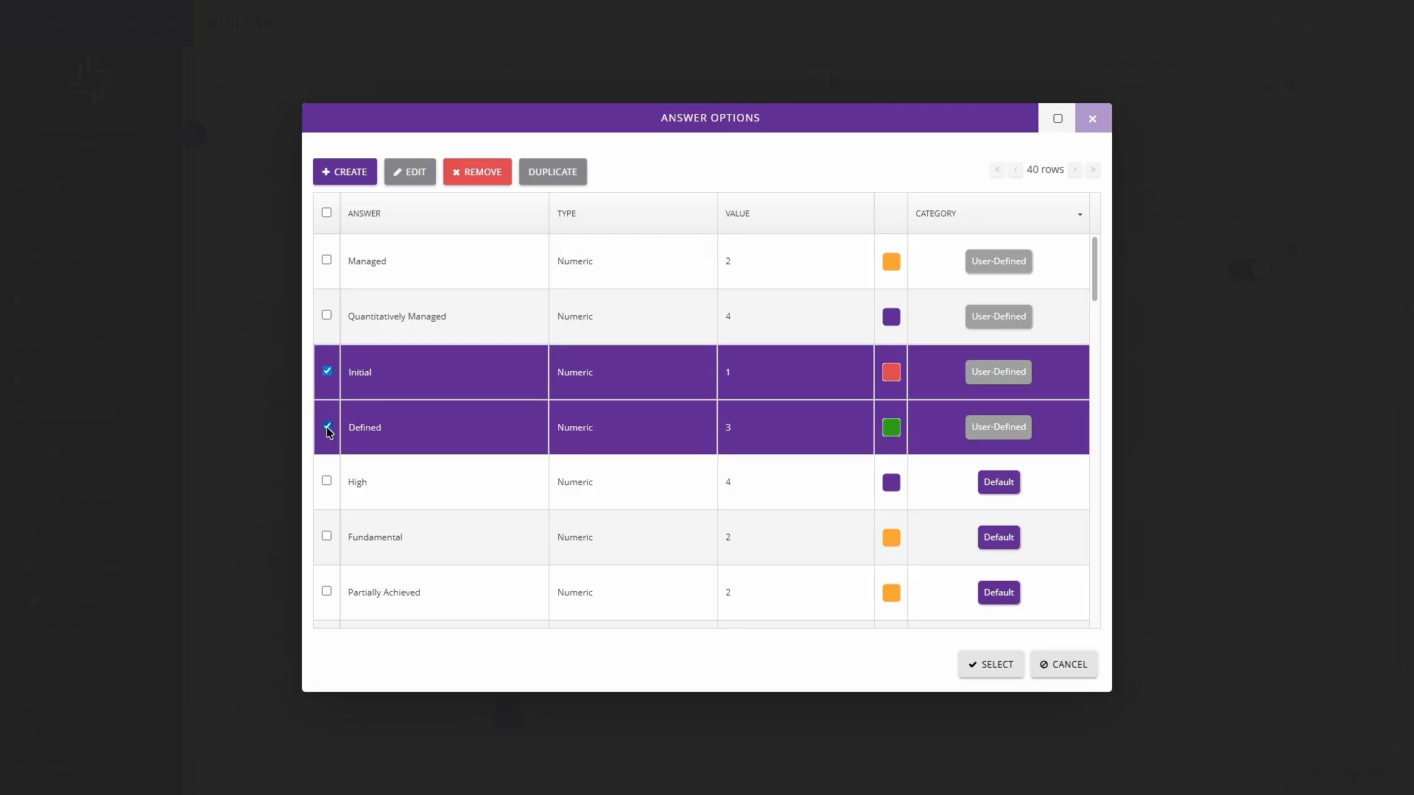
{"action": "left_click", "coordinate": [327, 261]}
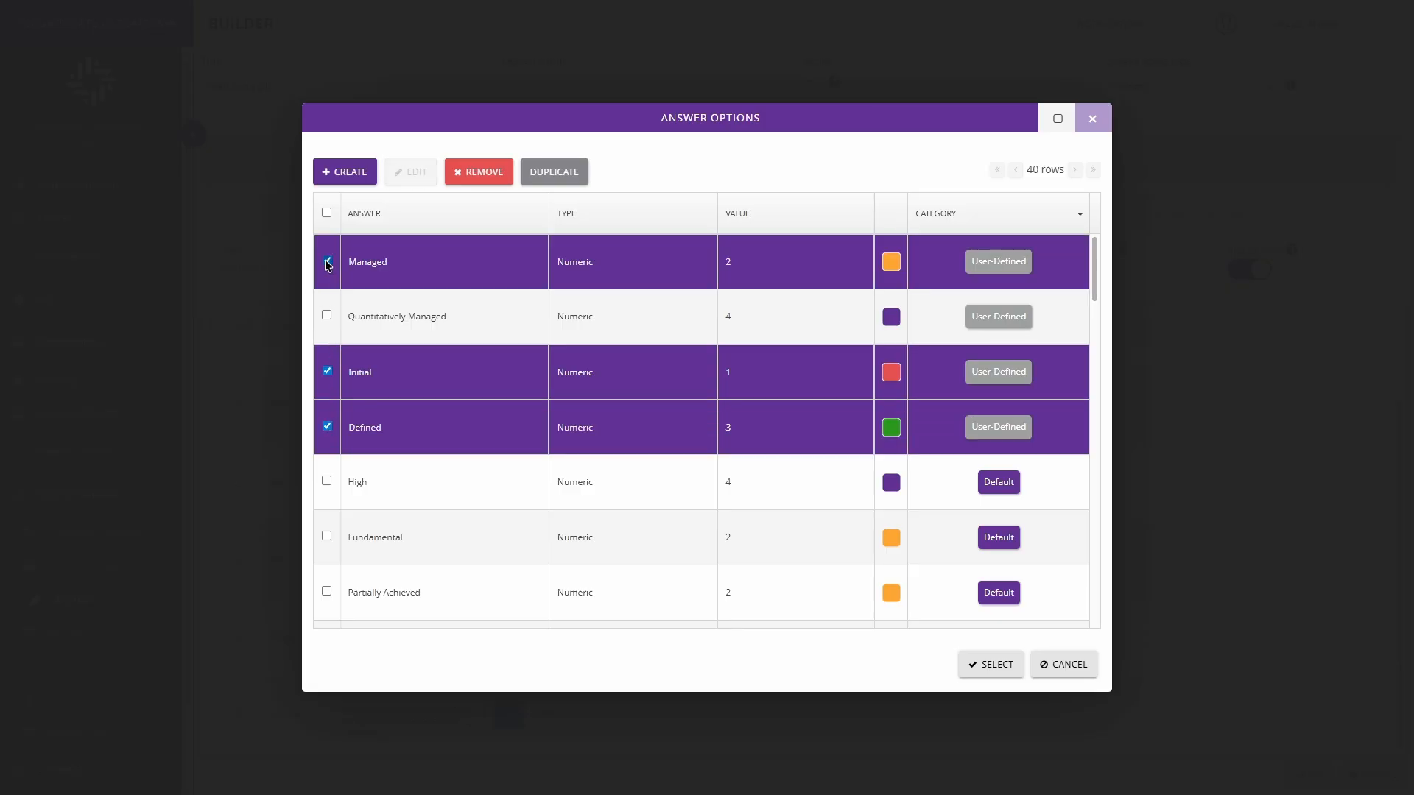
{"action": "left_click", "coordinate": [326, 315]}
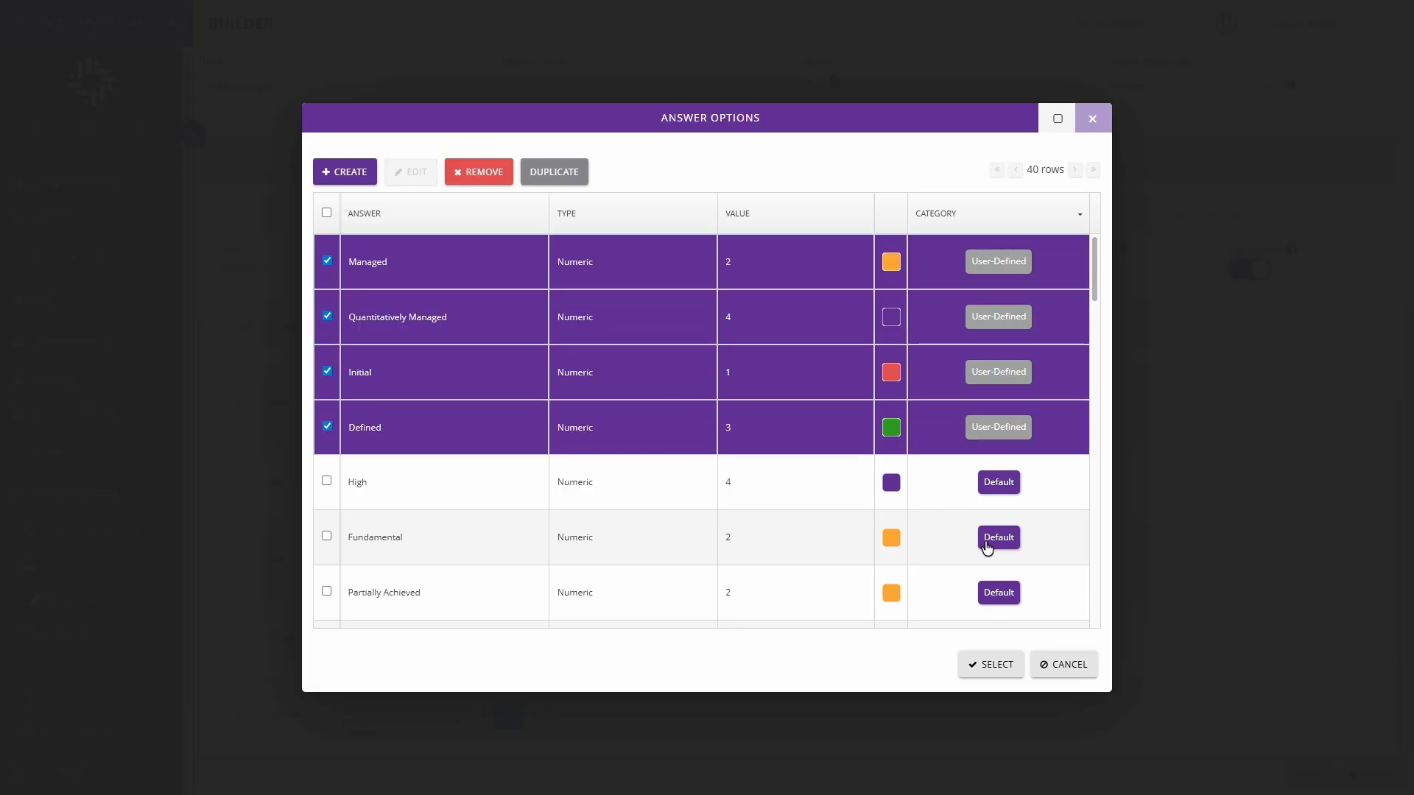
{"action": "left_click", "coordinate": [987, 665]}
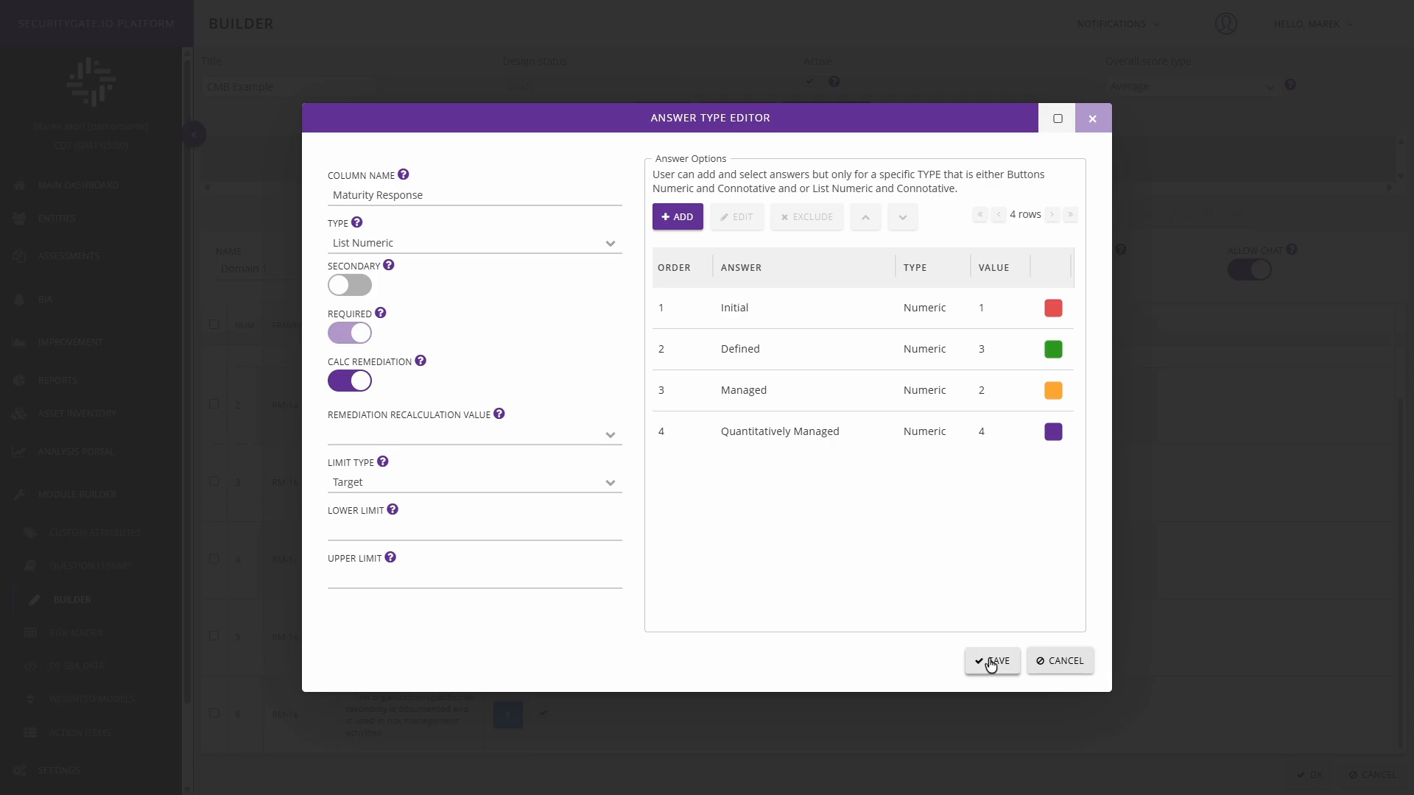
Step: Check the listed answer options one by one and save the Maturity Response answer type
{"action": "left_click", "coordinate": [779, 324]}
{"action": "left_click", "coordinate": [786, 352]}
{"action": "left_click", "coordinate": [783, 396]}
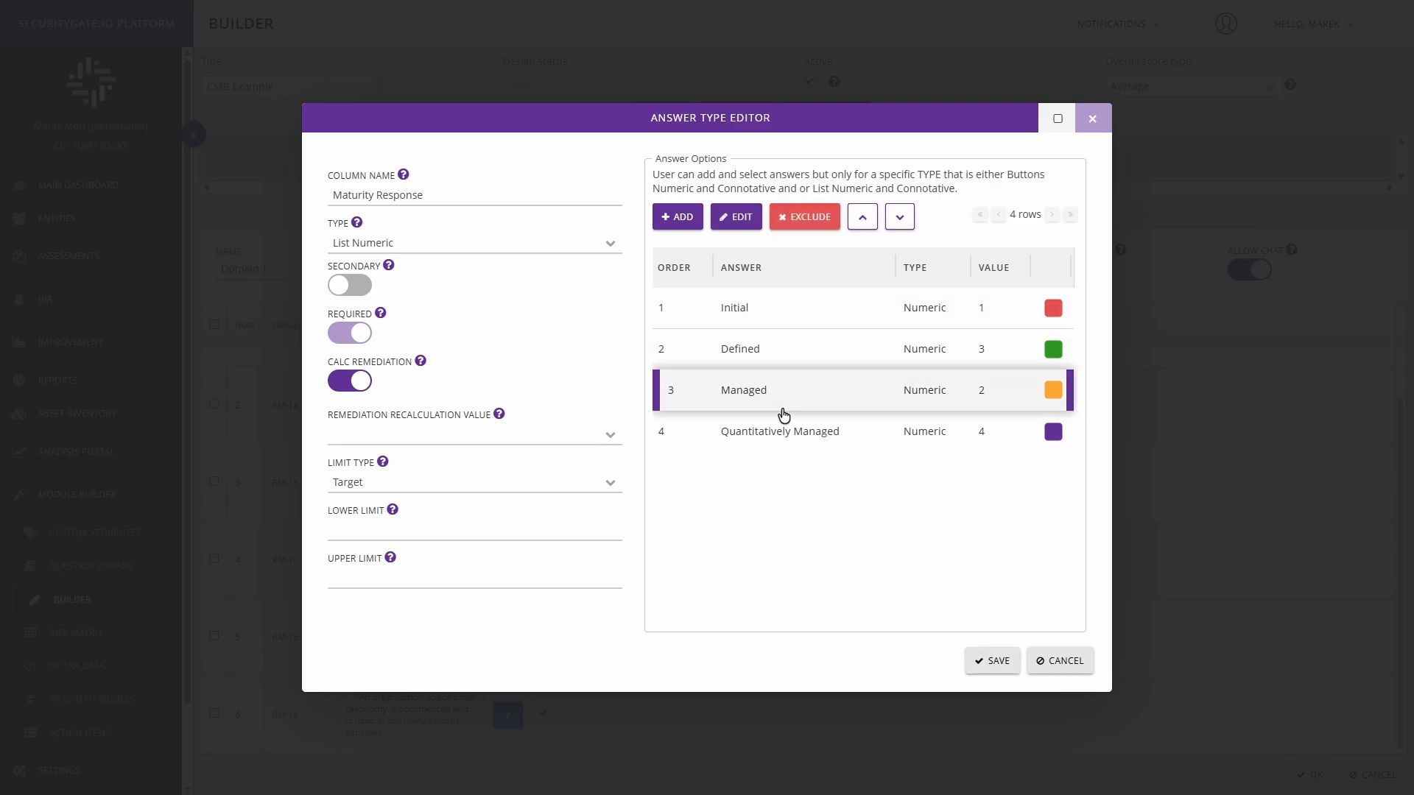
{"action": "left_click", "coordinate": [777, 439]}
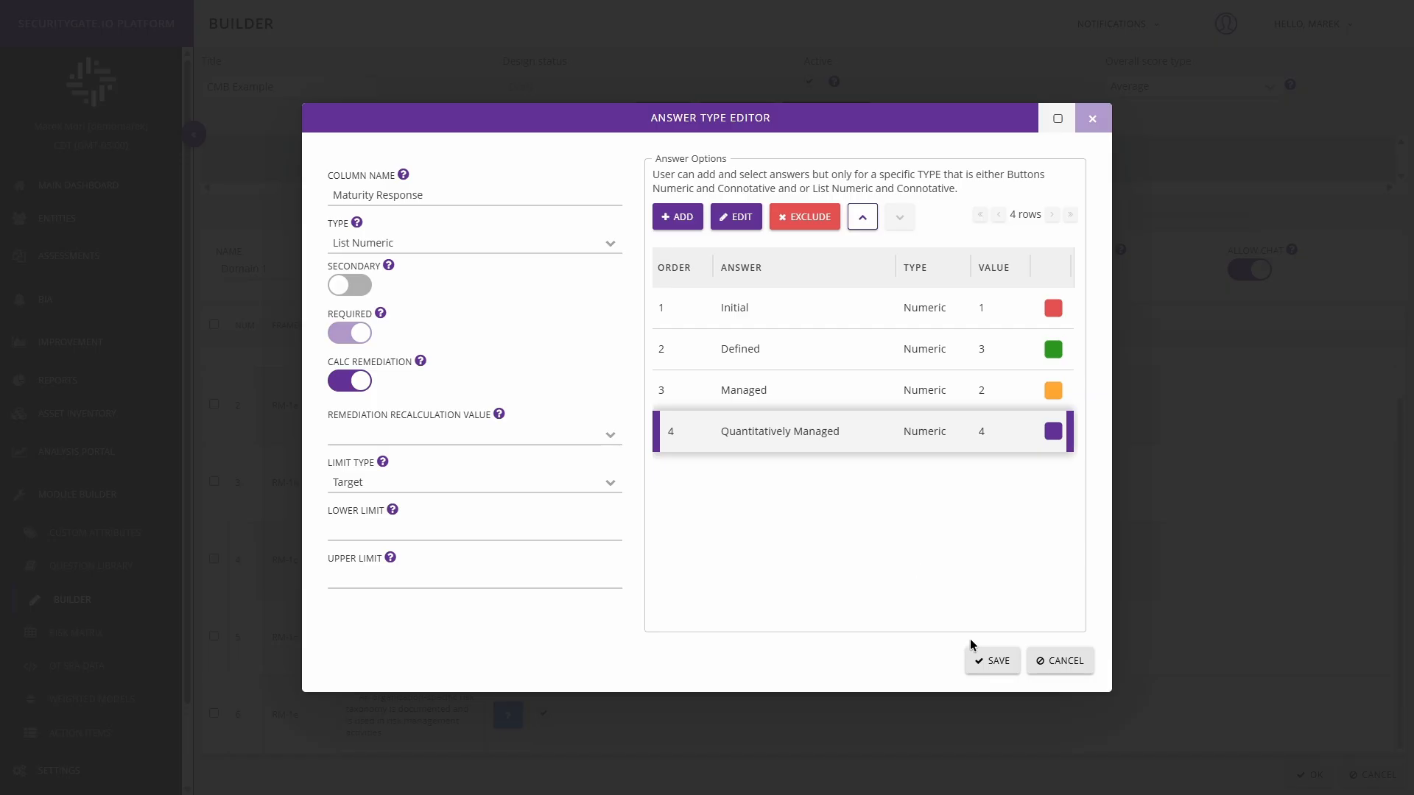
{"action": "left_click", "coordinate": [988, 663]}
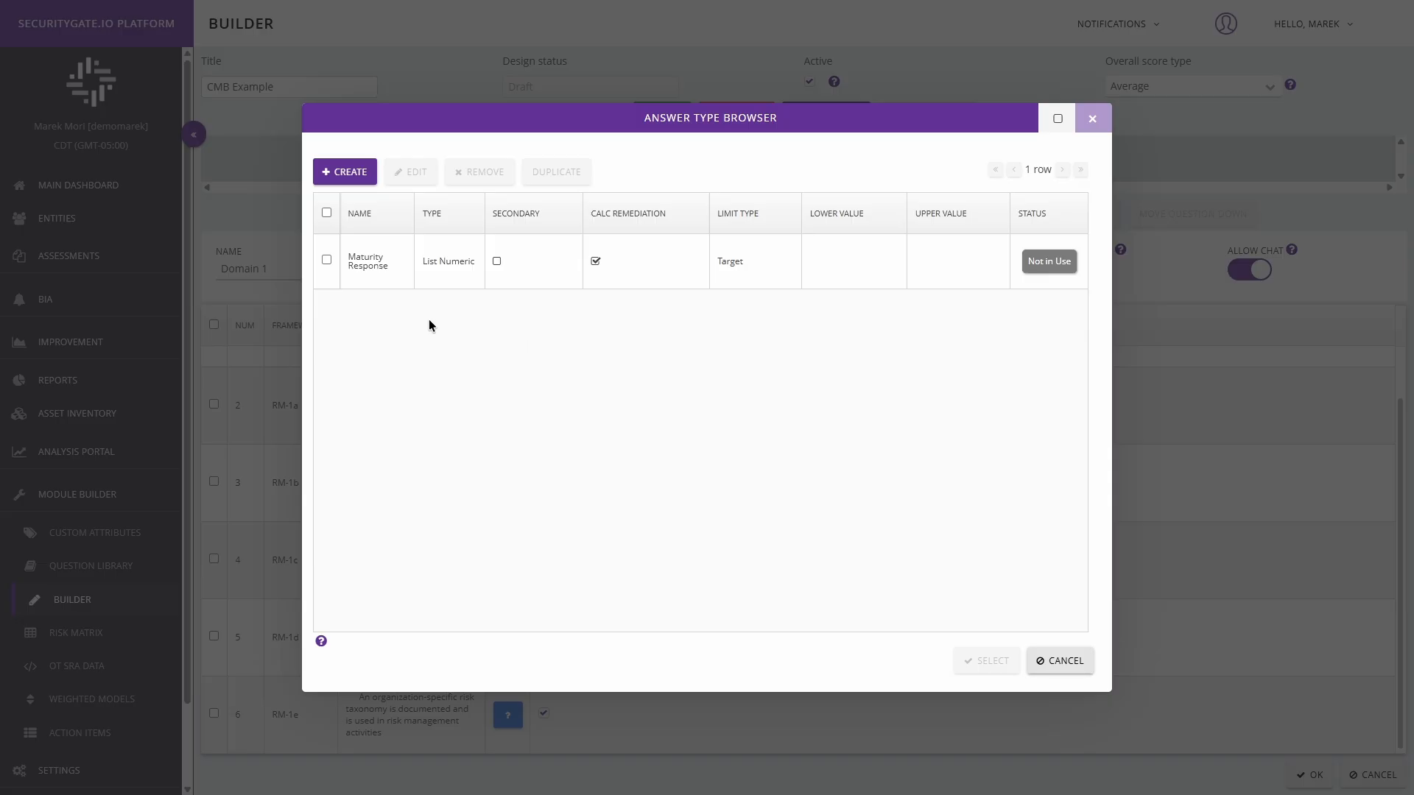
Step: Assign the Maturity Response answer type to the selected Response cells and view the answer choices offered for question RM-1a
{"action": "left_click", "coordinate": [327, 260]}
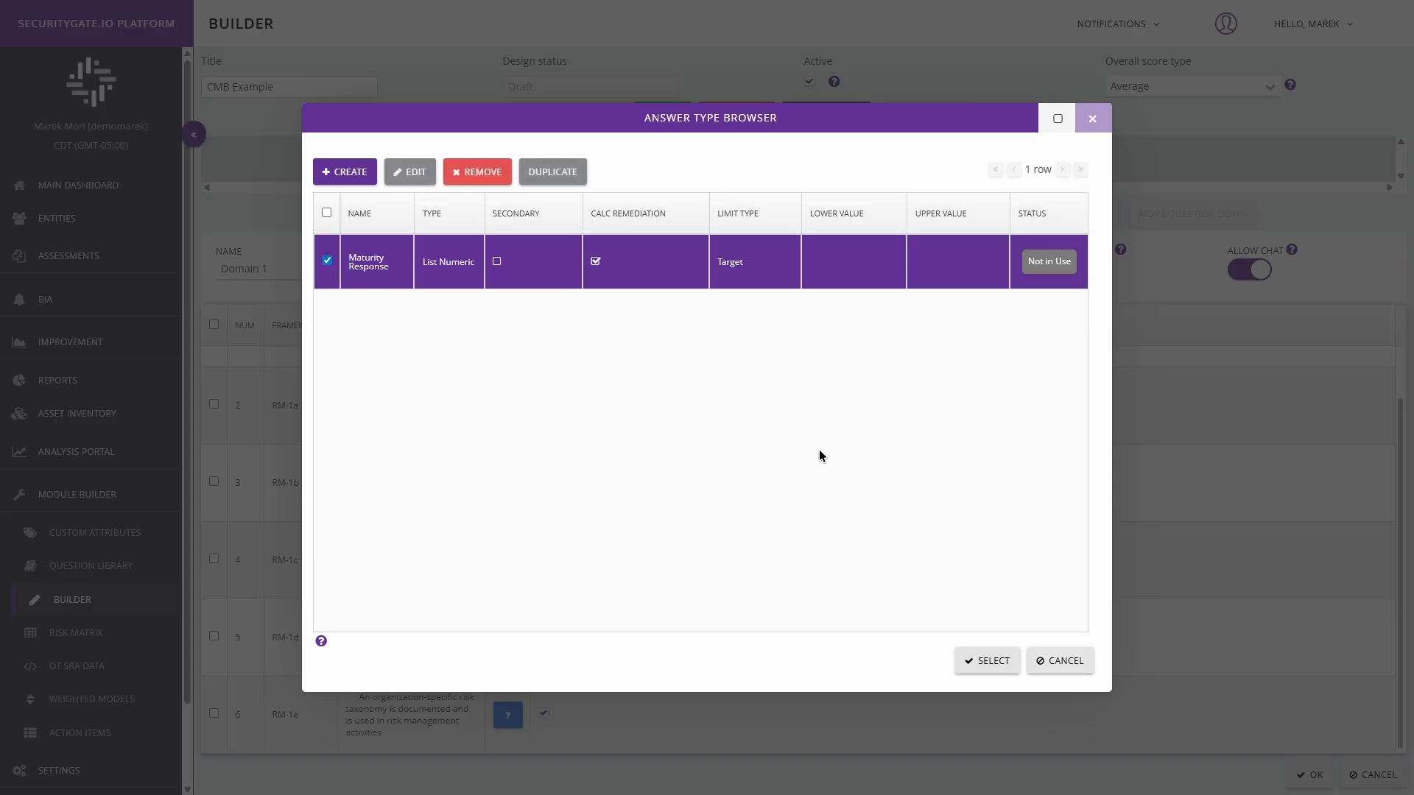
{"action": "left_click", "coordinate": [989, 666]}
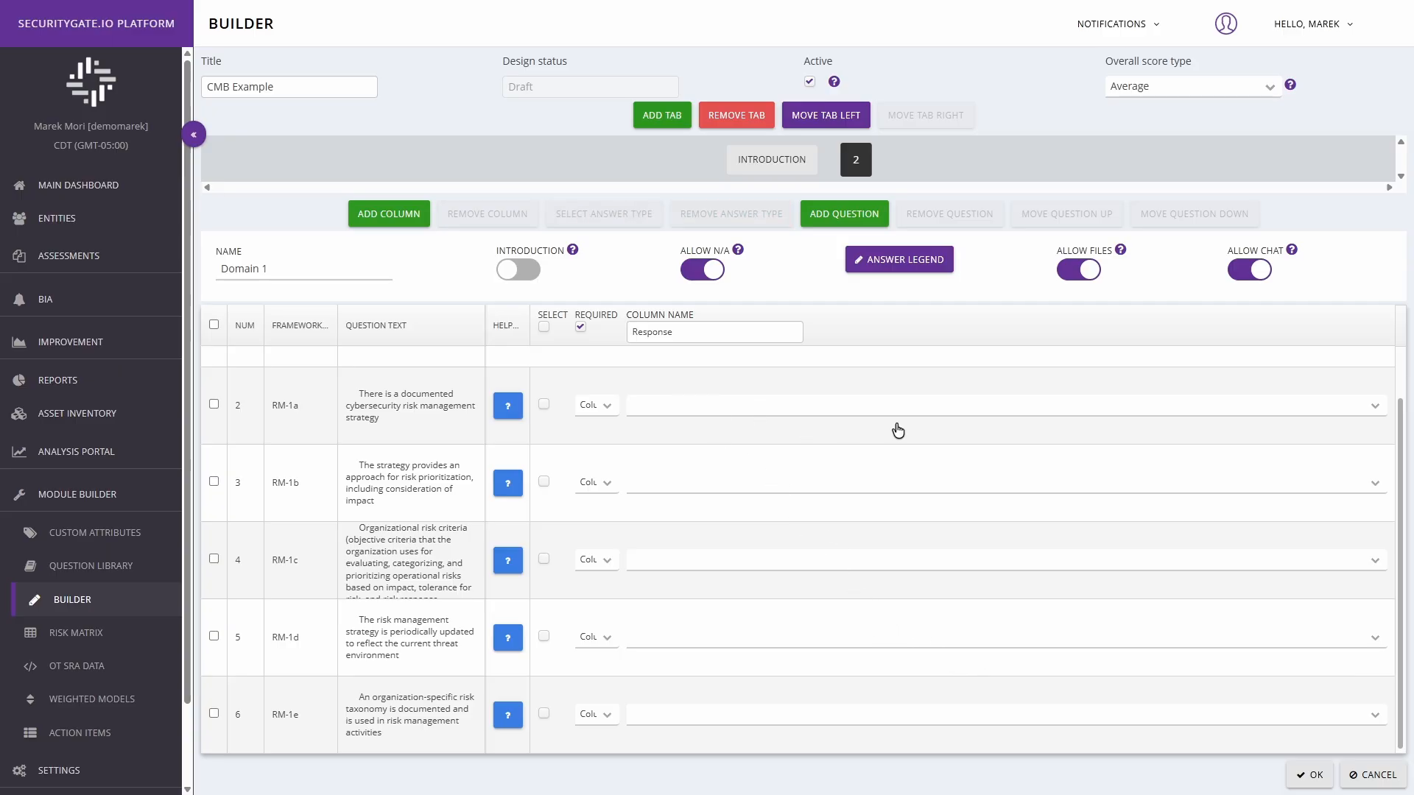
{"action": "left_click", "coordinate": [1373, 407]}
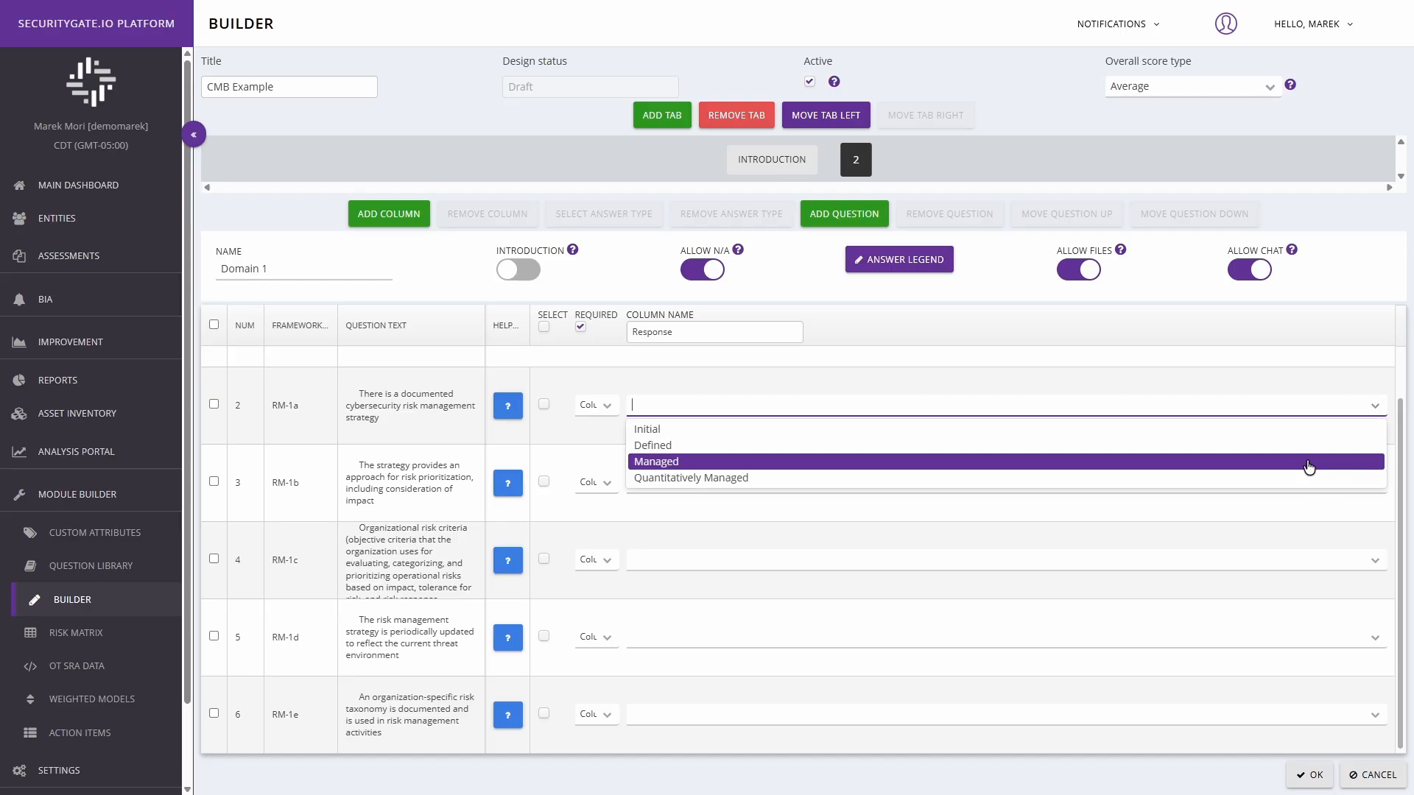
{"action": "left_click", "coordinate": [1378, 411]}
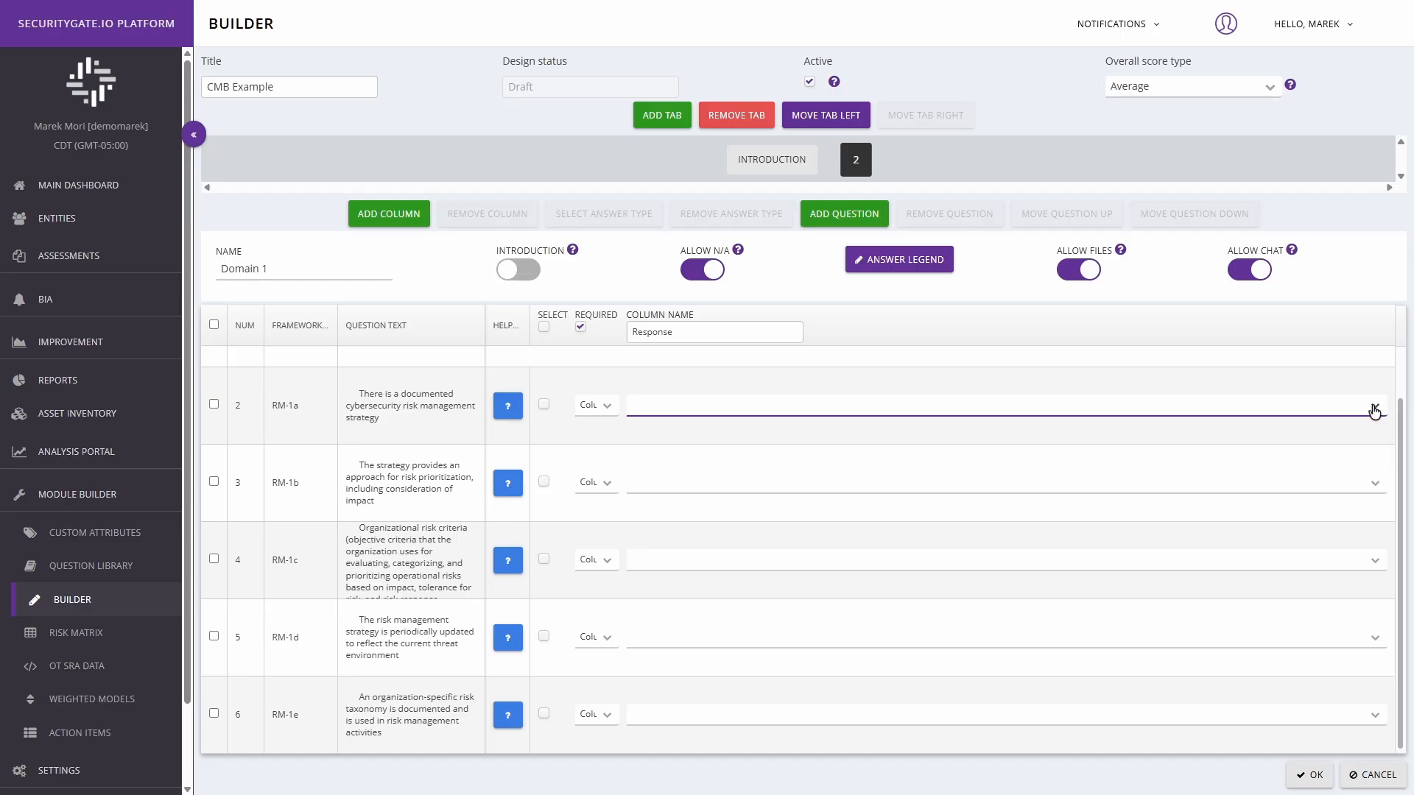
Step: Select the Response cells of questions RM-1a, RM-1b, RM-1c, RM-1d and RM-1e
{"action": "scroll", "coordinate": [1031, 501], "scroll_direction": "up", "scroll_amount": 1}
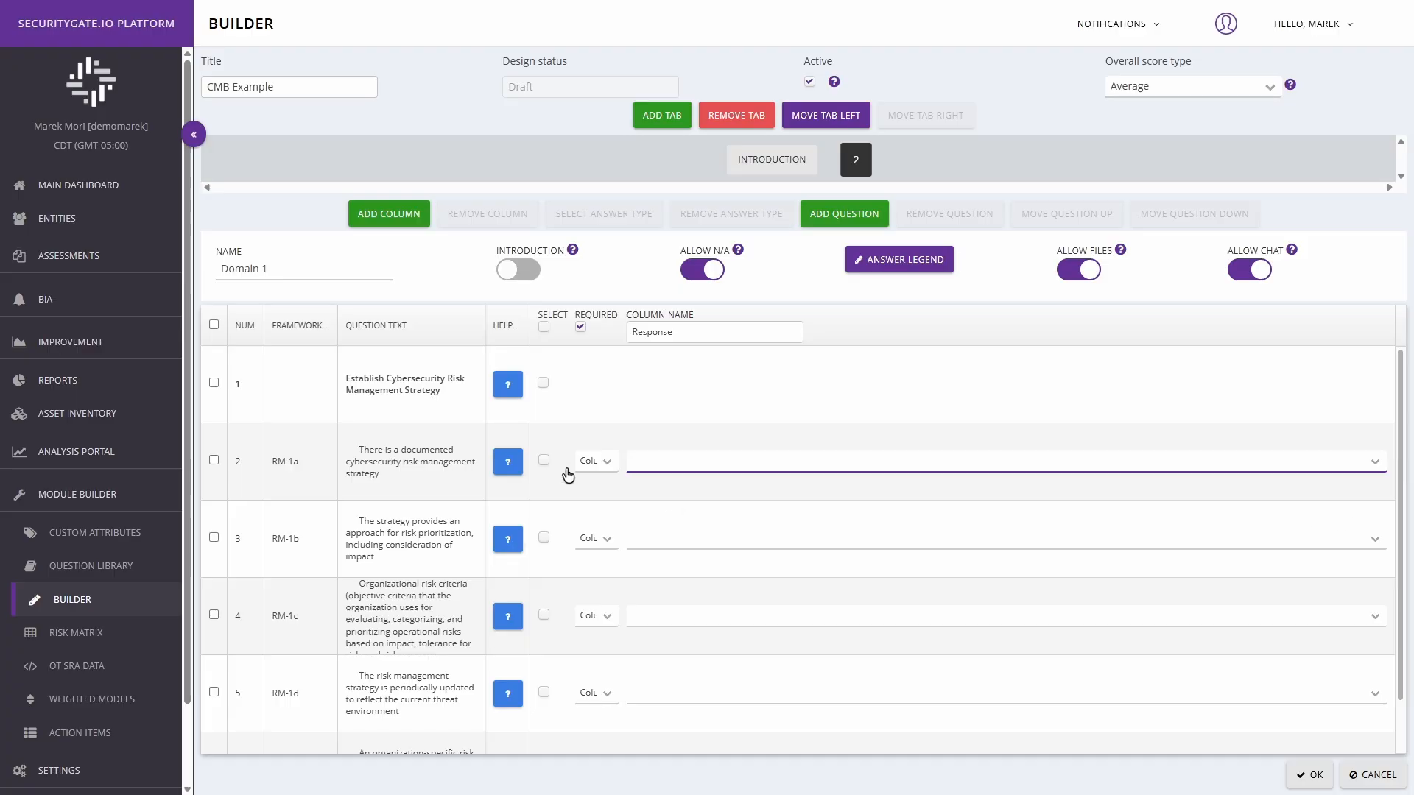
{"action": "left_click", "coordinate": [544, 460]}
{"action": "left_click", "coordinate": [543, 538]}
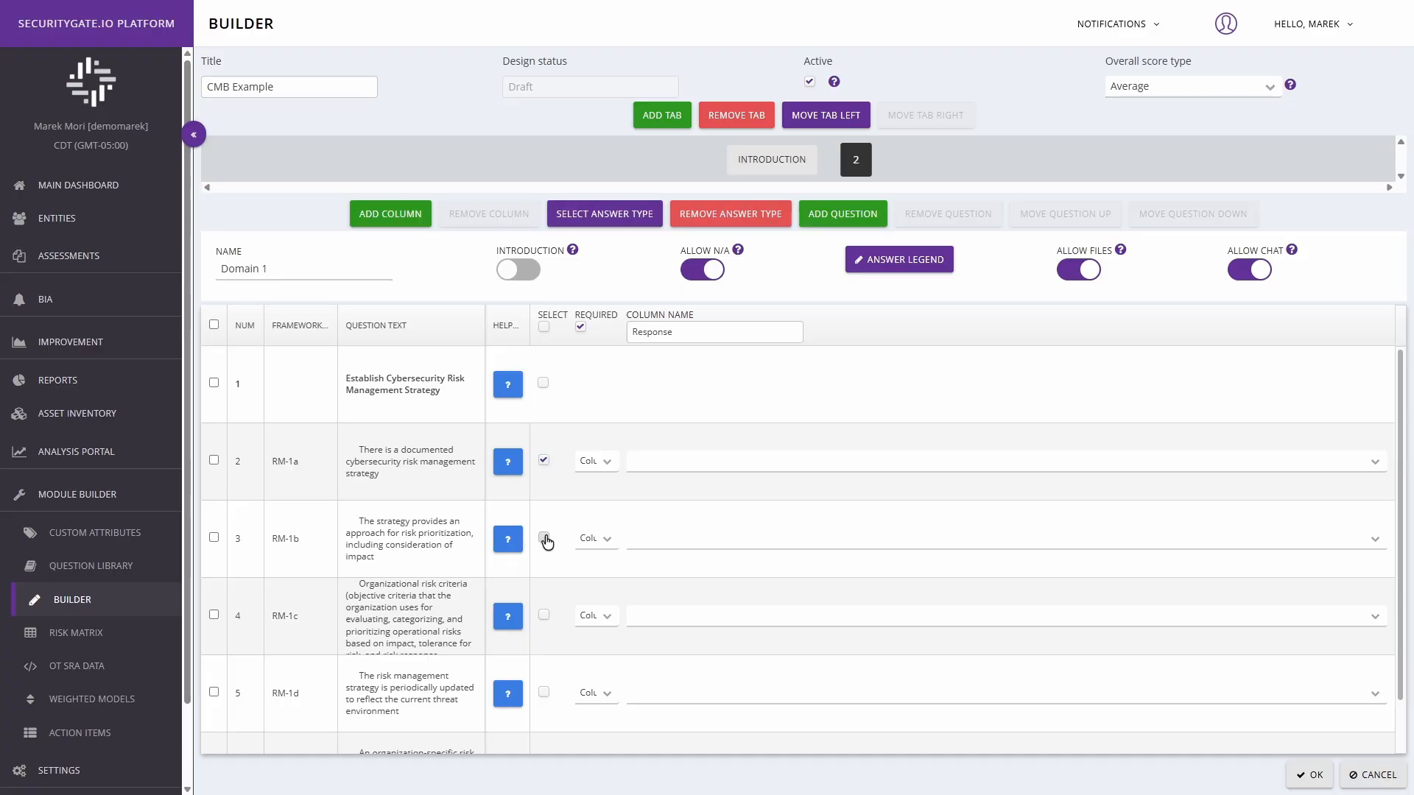
{"action": "left_click", "coordinate": [544, 614]}
{"action": "left_click", "coordinate": [543, 688]}
{"action": "scroll", "coordinate": [542, 681], "scroll_direction": "down", "scroll_amount": 1}
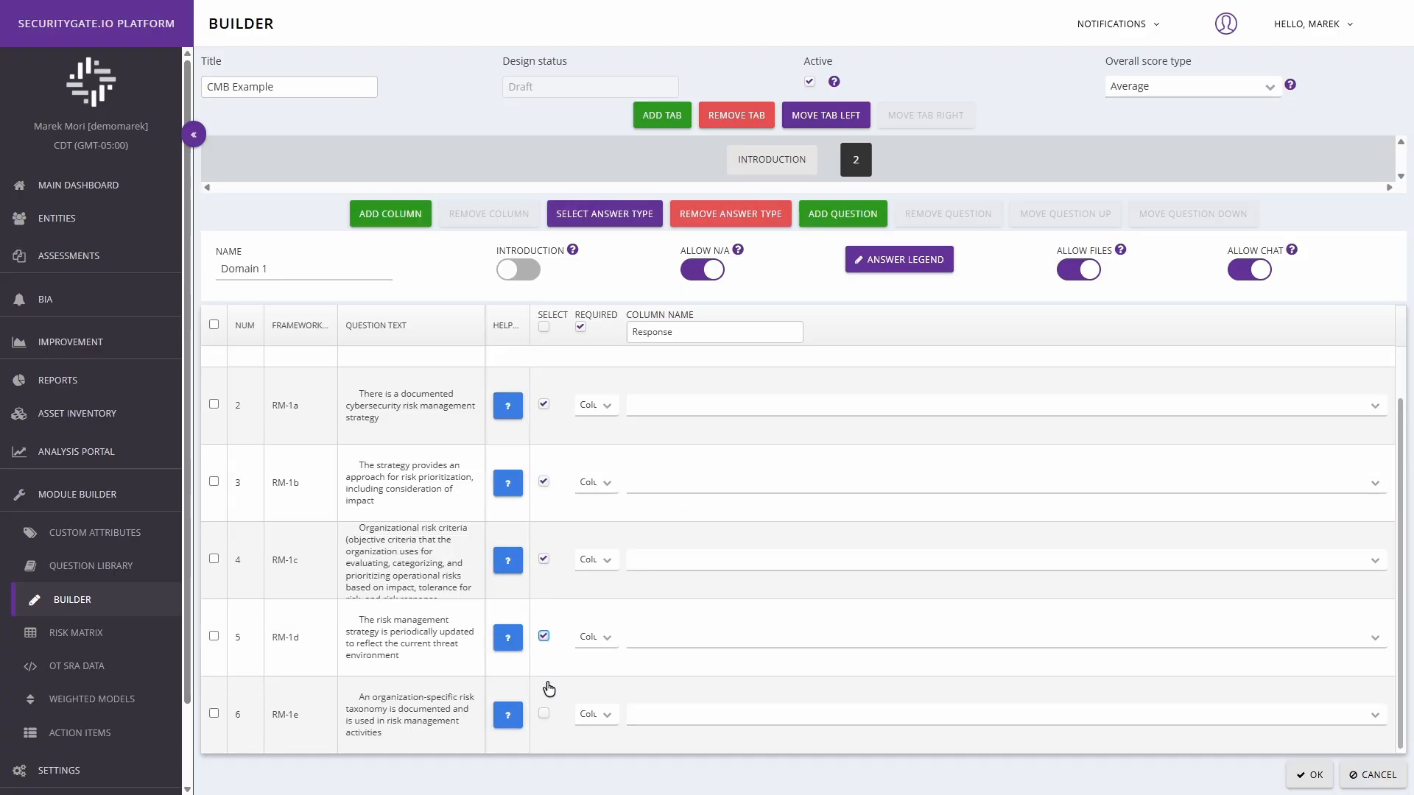
{"action": "left_click", "coordinate": [544, 714]}
{"action": "scroll", "coordinate": [591, 630], "scroll_direction": "up", "scroll_amount": 1}
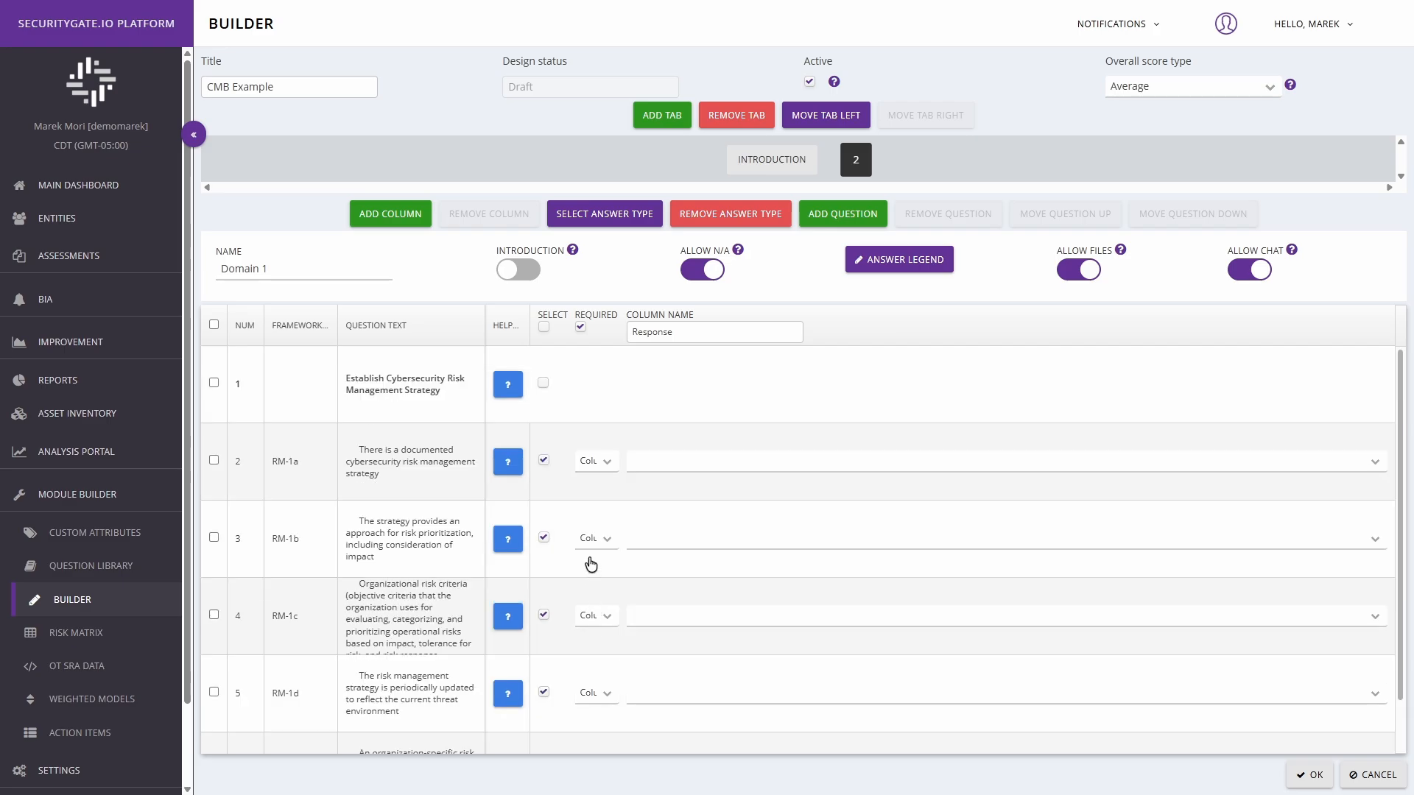
Step: Start a new answer type named "Compliance Response" for the selected cells with type List Connotative
{"action": "left_click", "coordinate": [604, 213]}
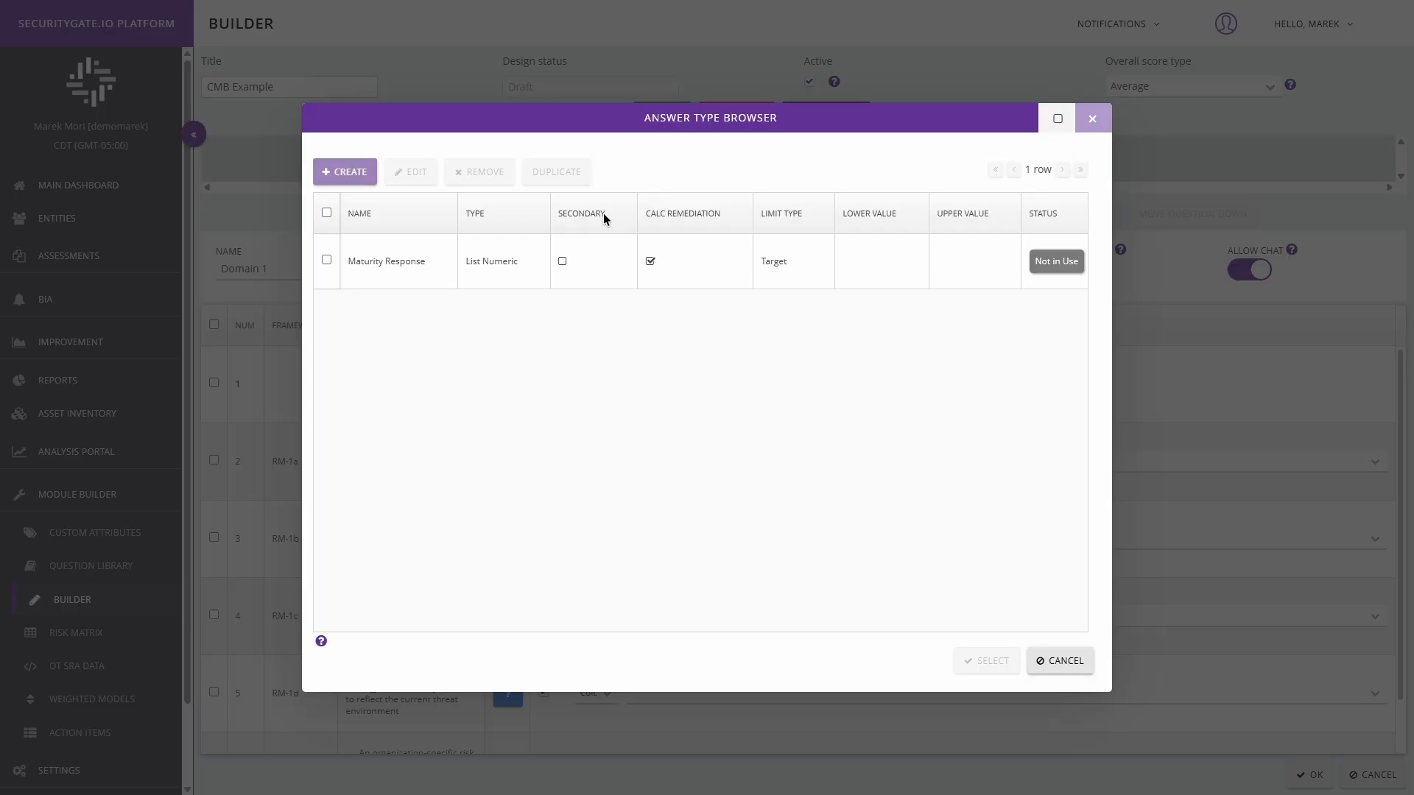
{"action": "left_click", "coordinate": [344, 177]}
{"action": "type", "text": "Compliance Response"}
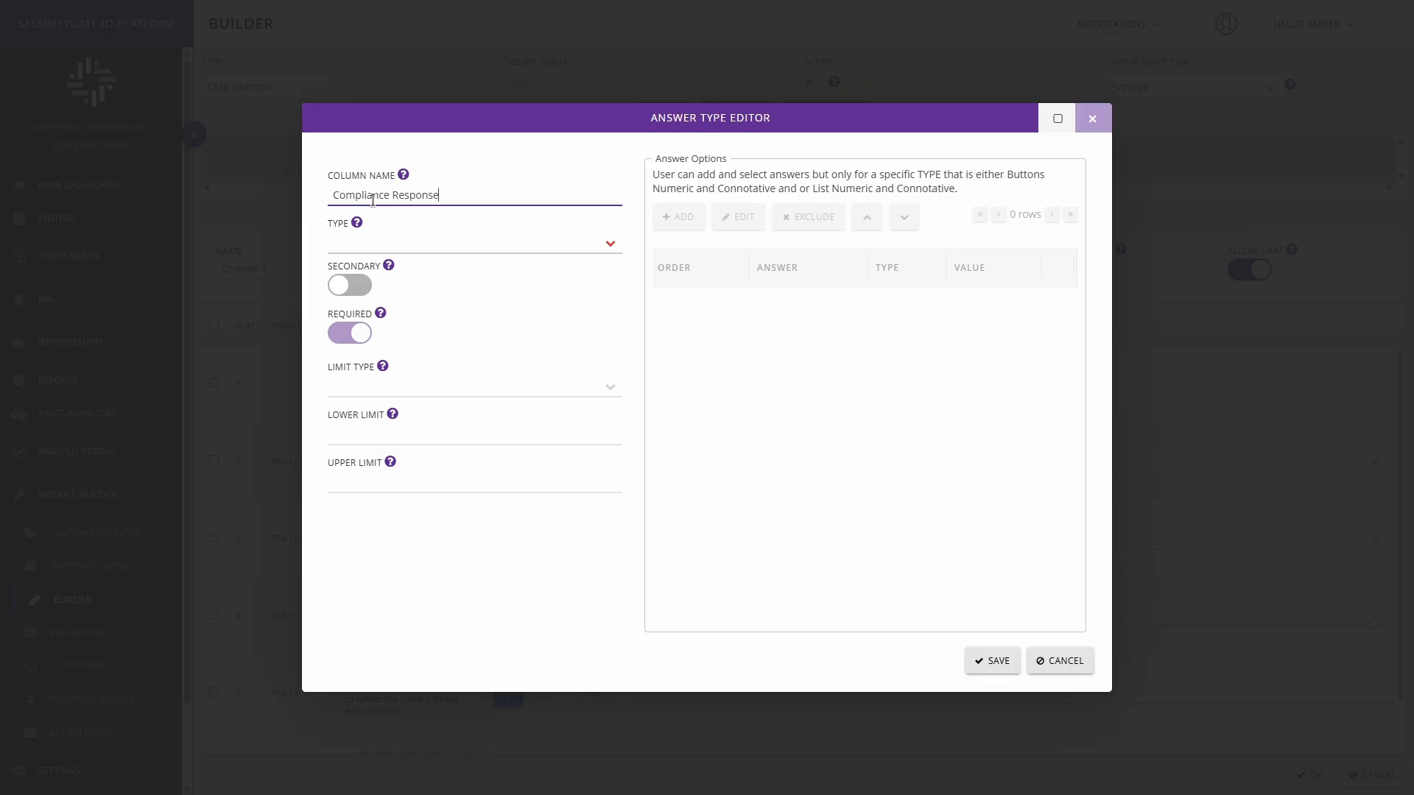
{"action": "left_click", "coordinate": [612, 246]}
{"action": "left_click", "coordinate": [569, 329]}
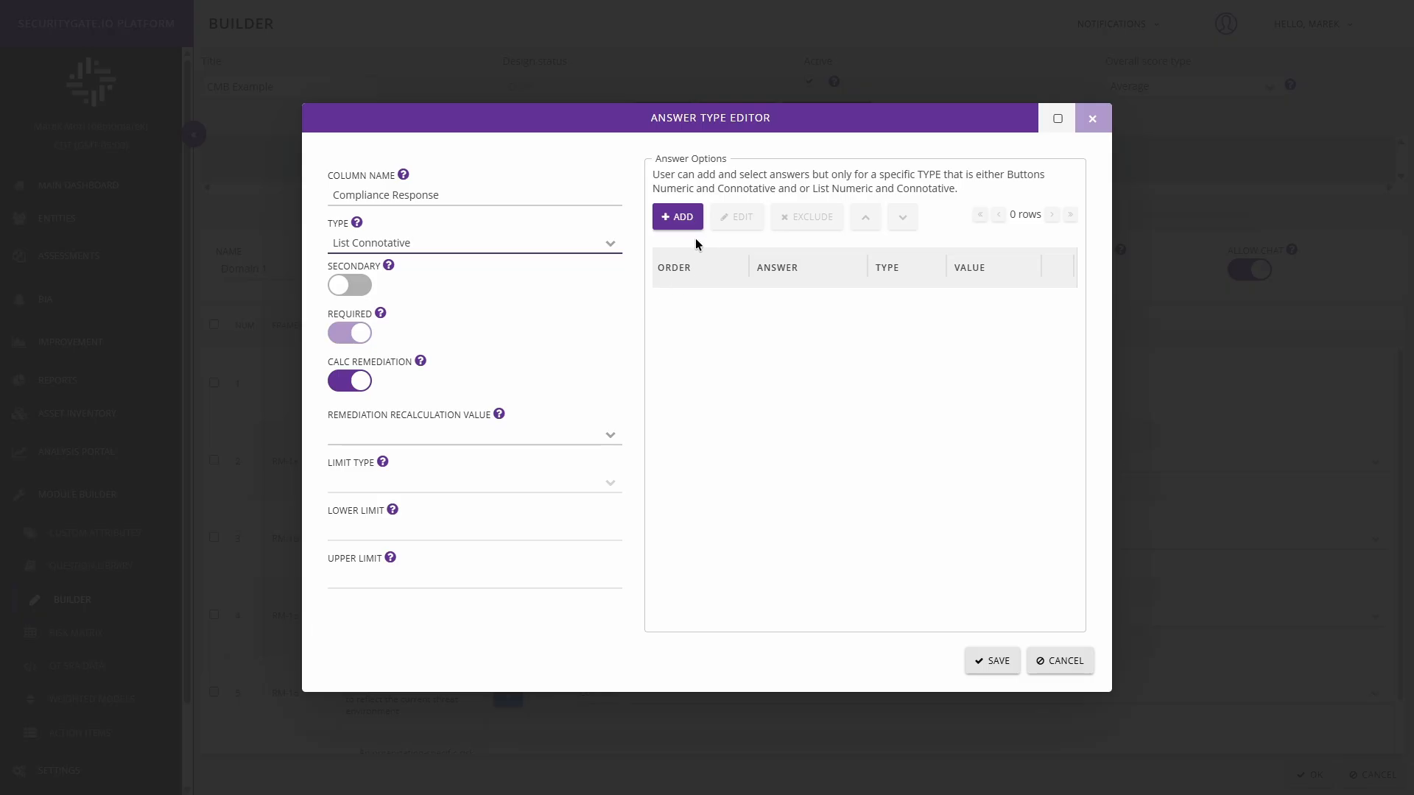
Step: Create a connotative answer option captioned "No" with value Negative and a red color
{"action": "left_click", "coordinate": [680, 221]}
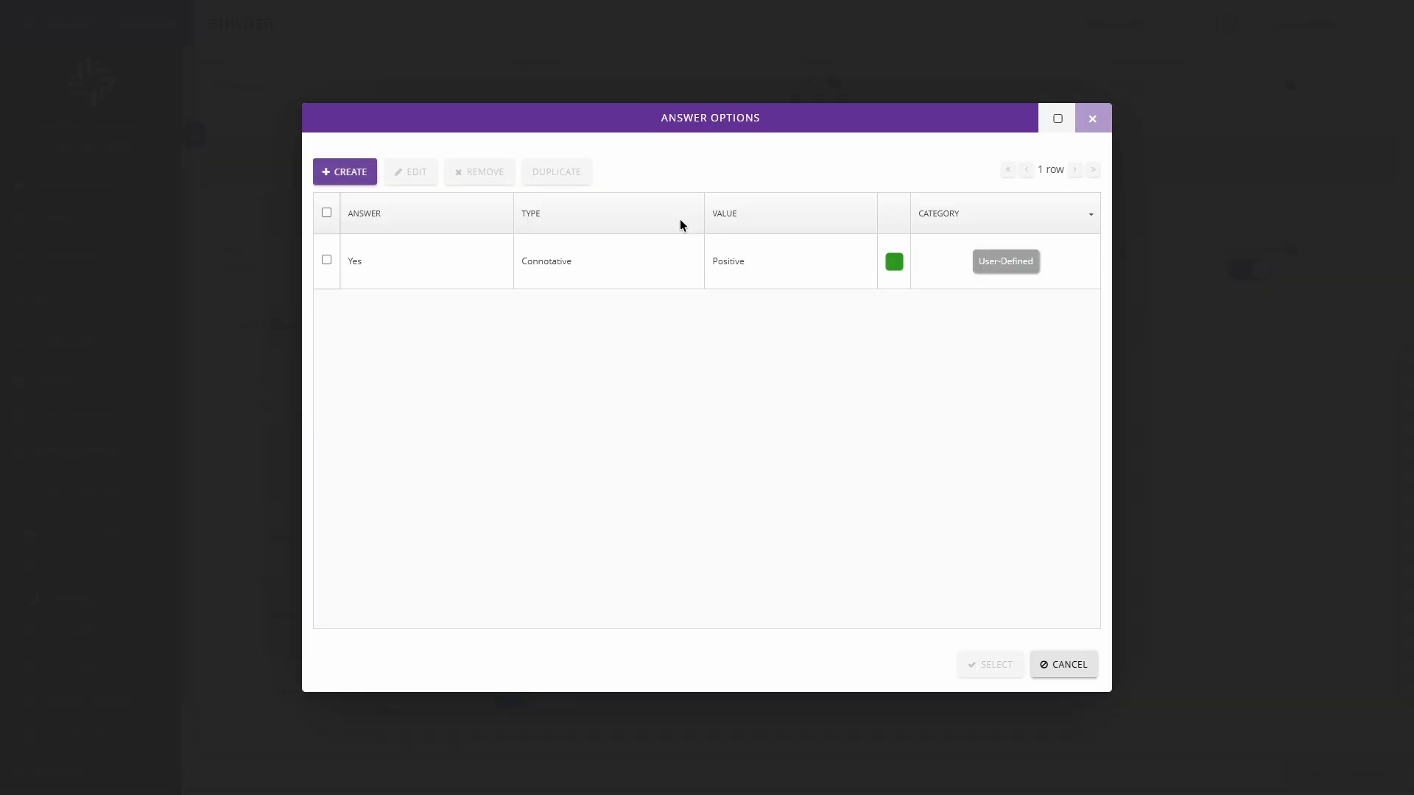
{"action": "left_click", "coordinate": [351, 173]}
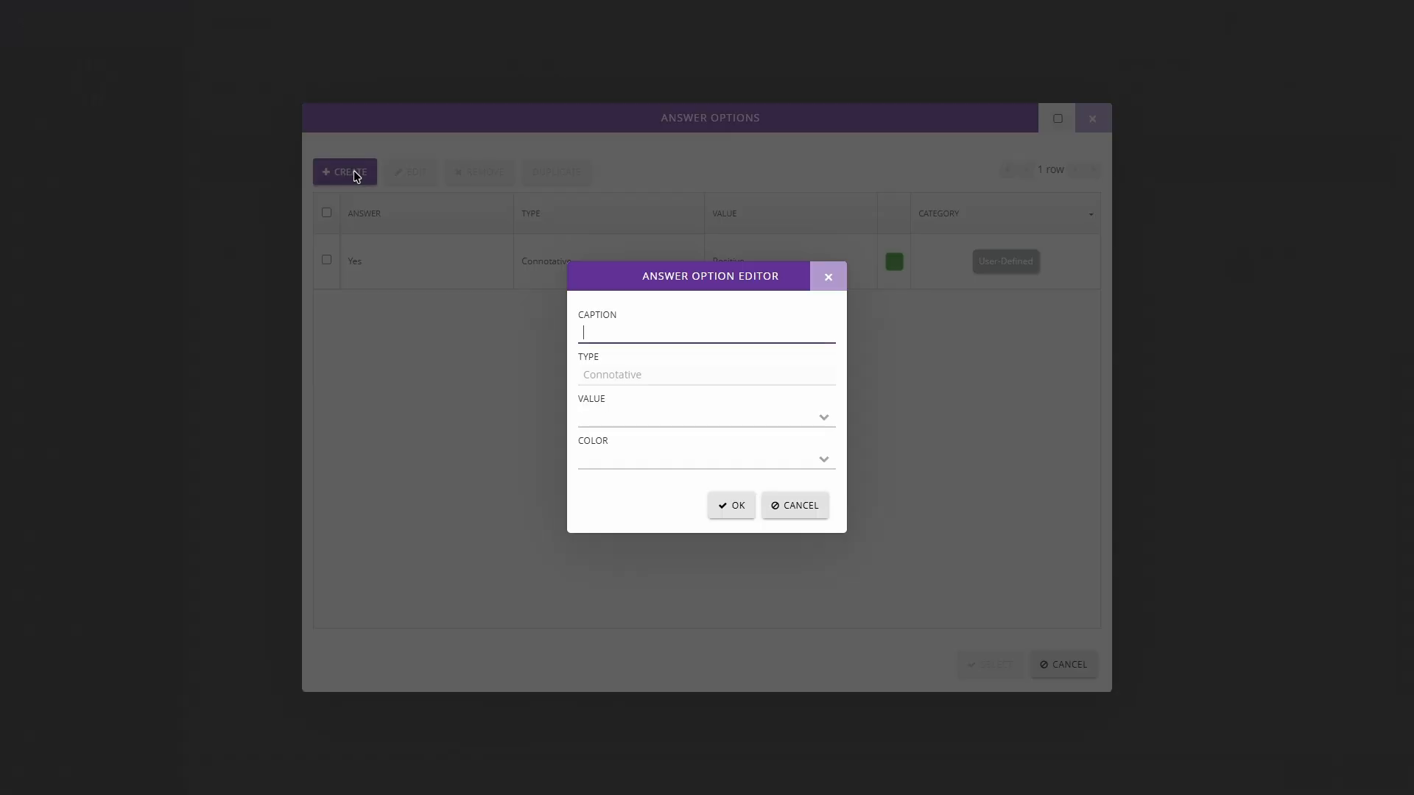
{"action": "left_click", "coordinate": [826, 419]}
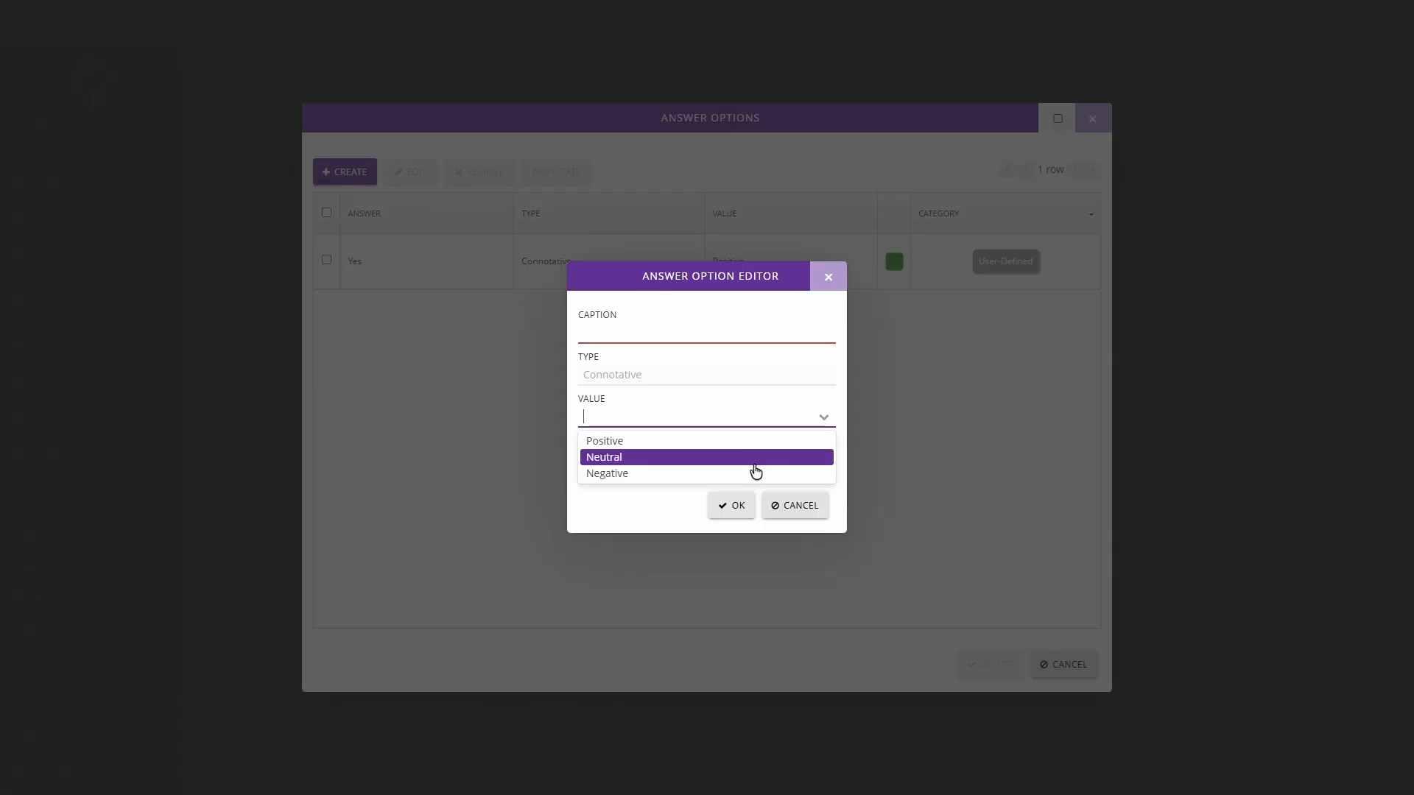
{"action": "left_click", "coordinate": [826, 417]}
{"action": "left_click", "coordinate": [705, 333]}
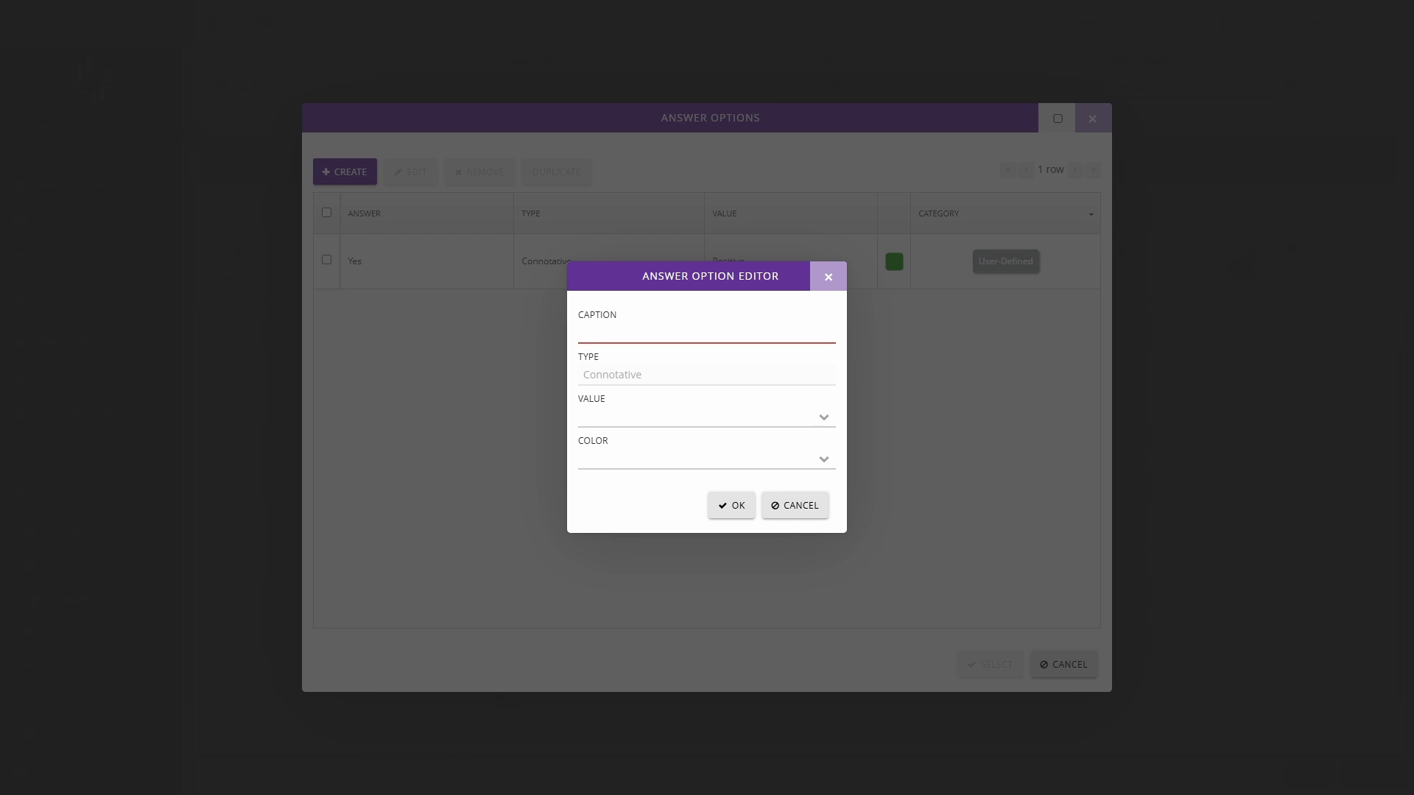
{"action": "type", "text": "No"}
{"action": "left_click", "coordinate": [693, 417]}
{"action": "left_click", "coordinate": [678, 475]}
{"action": "left_click", "coordinate": [816, 464]}
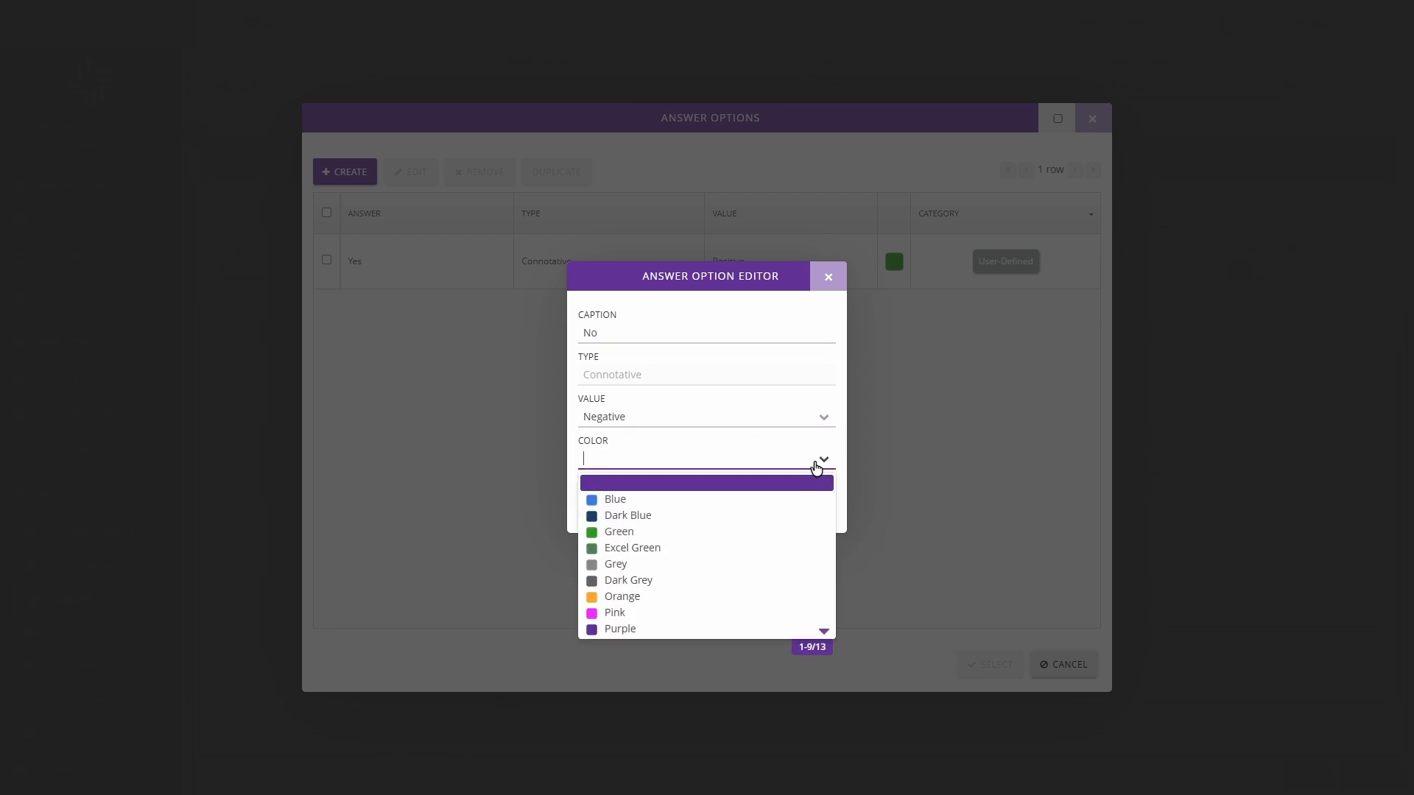
{"action": "scroll", "coordinate": [668, 578], "scroll_direction": "down", "scroll_amount": 5}
{"action": "left_click", "coordinate": [670, 486]}
{"action": "left_click", "coordinate": [736, 512]}
Step: Create a connotative answer option captioned "Partial" with value Neutral and a yellow color
{"action": "left_click", "coordinate": [341, 176]}
{"action": "left_click", "coordinate": [613, 334]}
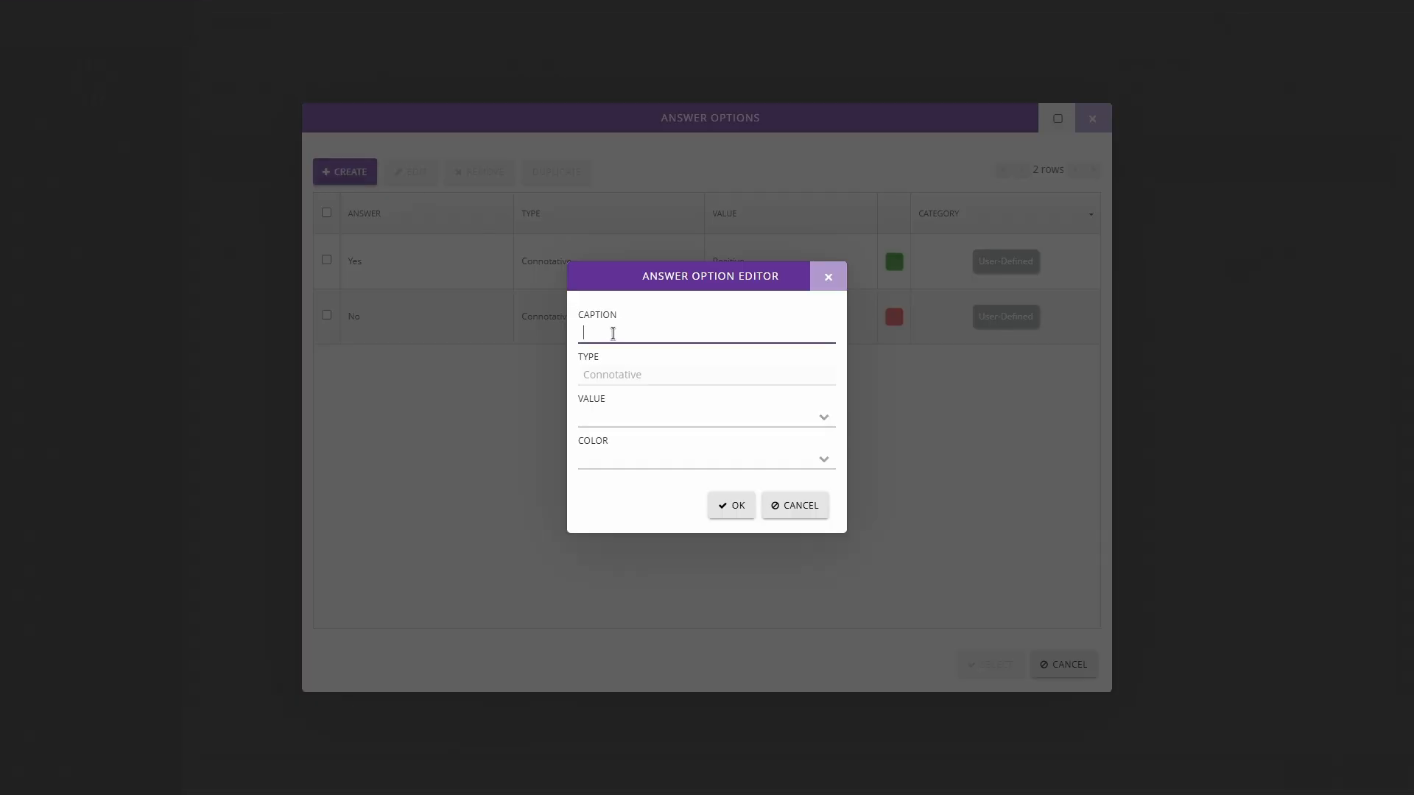
{"action": "left_click", "coordinate": [824, 418]}
{"action": "left_click", "coordinate": [744, 458]}
{"action": "left_click", "coordinate": [817, 464]}
{"action": "scroll", "coordinate": [691, 564], "scroll_direction": "down", "scroll_amount": 5}
{"action": "left_click", "coordinate": [663, 532]}
{"action": "left_click", "coordinate": [743, 510]}
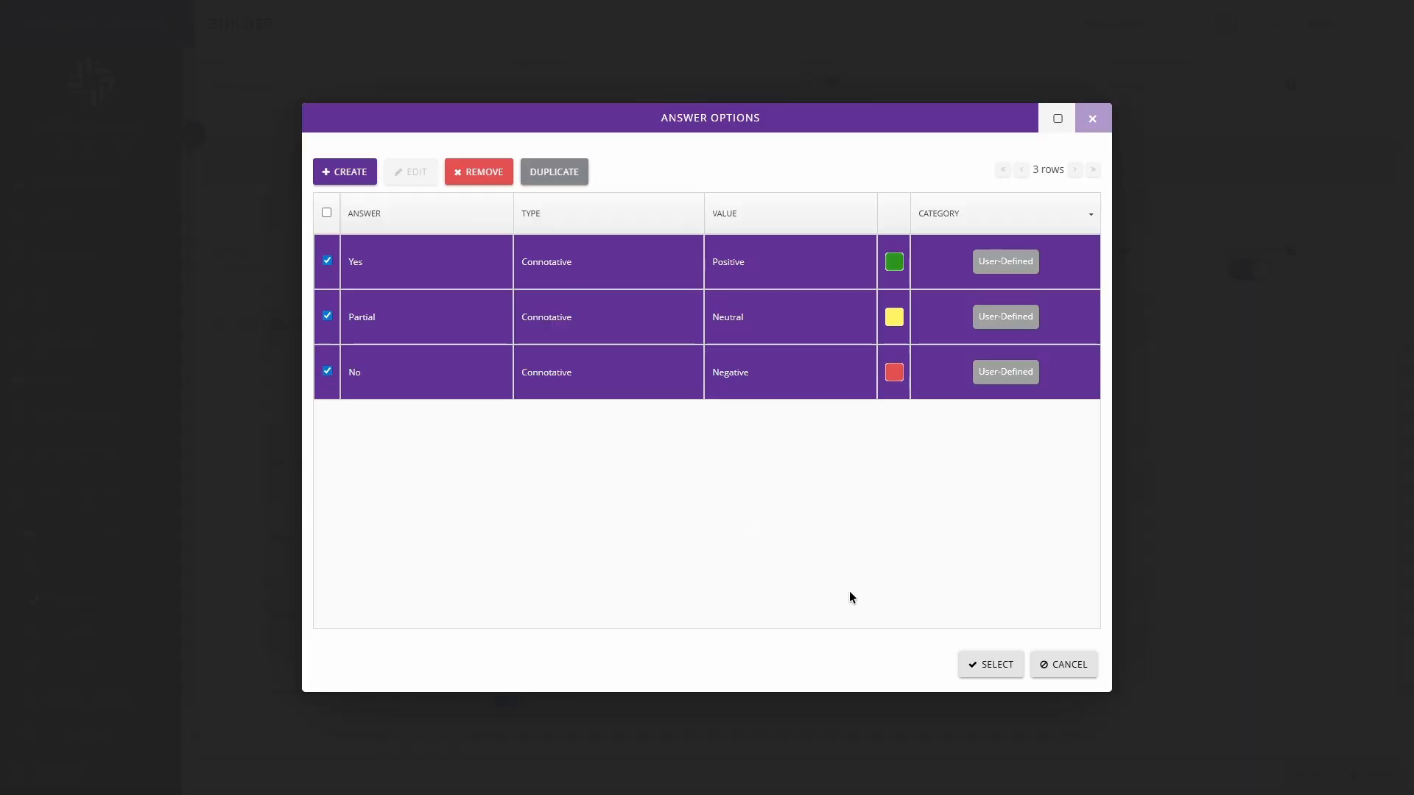
Step: Add the Yes, Partial and No options to the Compliance Response answer type and save it
{"action": "left_click", "coordinate": [996, 670]}
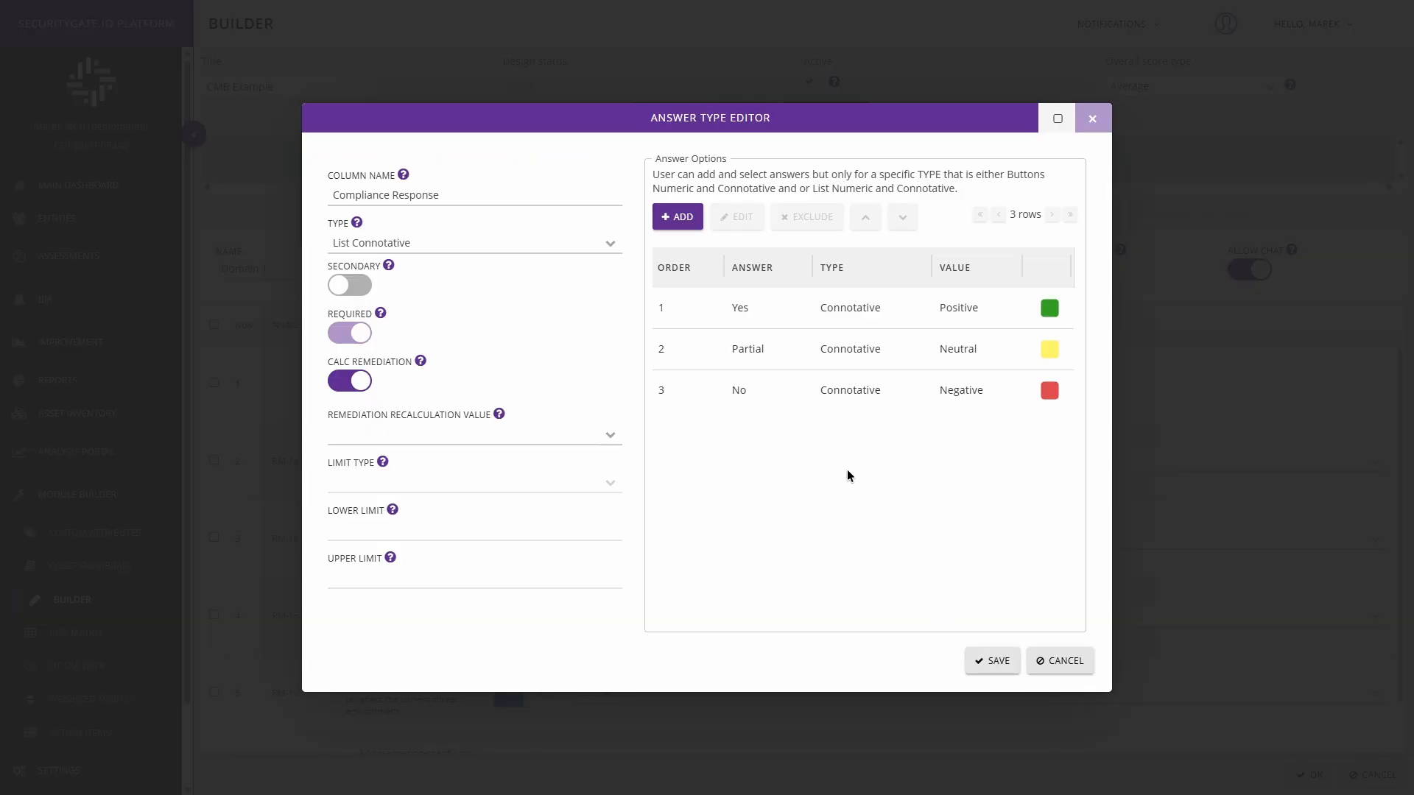
{"action": "left_click", "coordinate": [995, 661]}
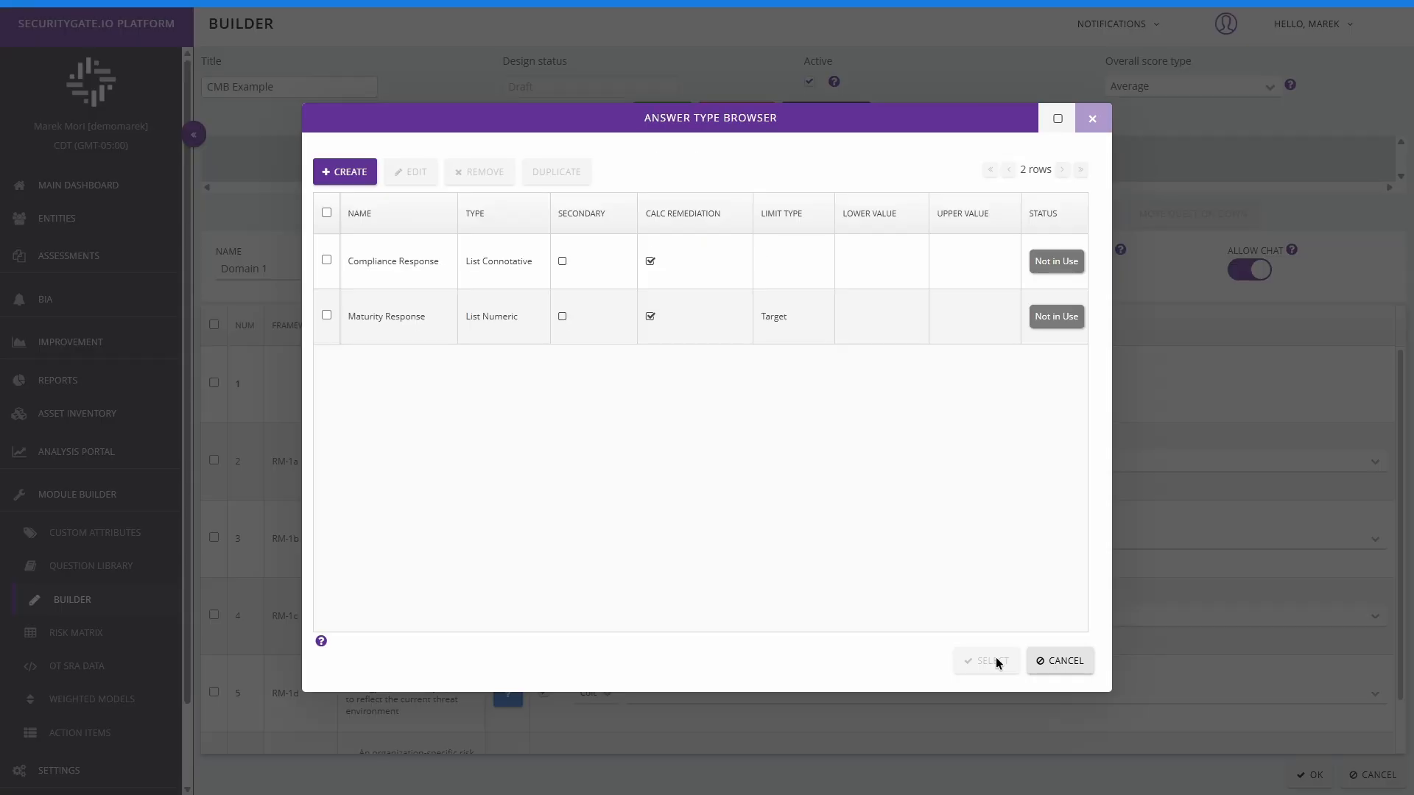
Step: Assign the Compliance Response answer type to the selected Response cells and check the answer choices offered for question RM-1a
{"action": "left_click", "coordinate": [325, 263]}
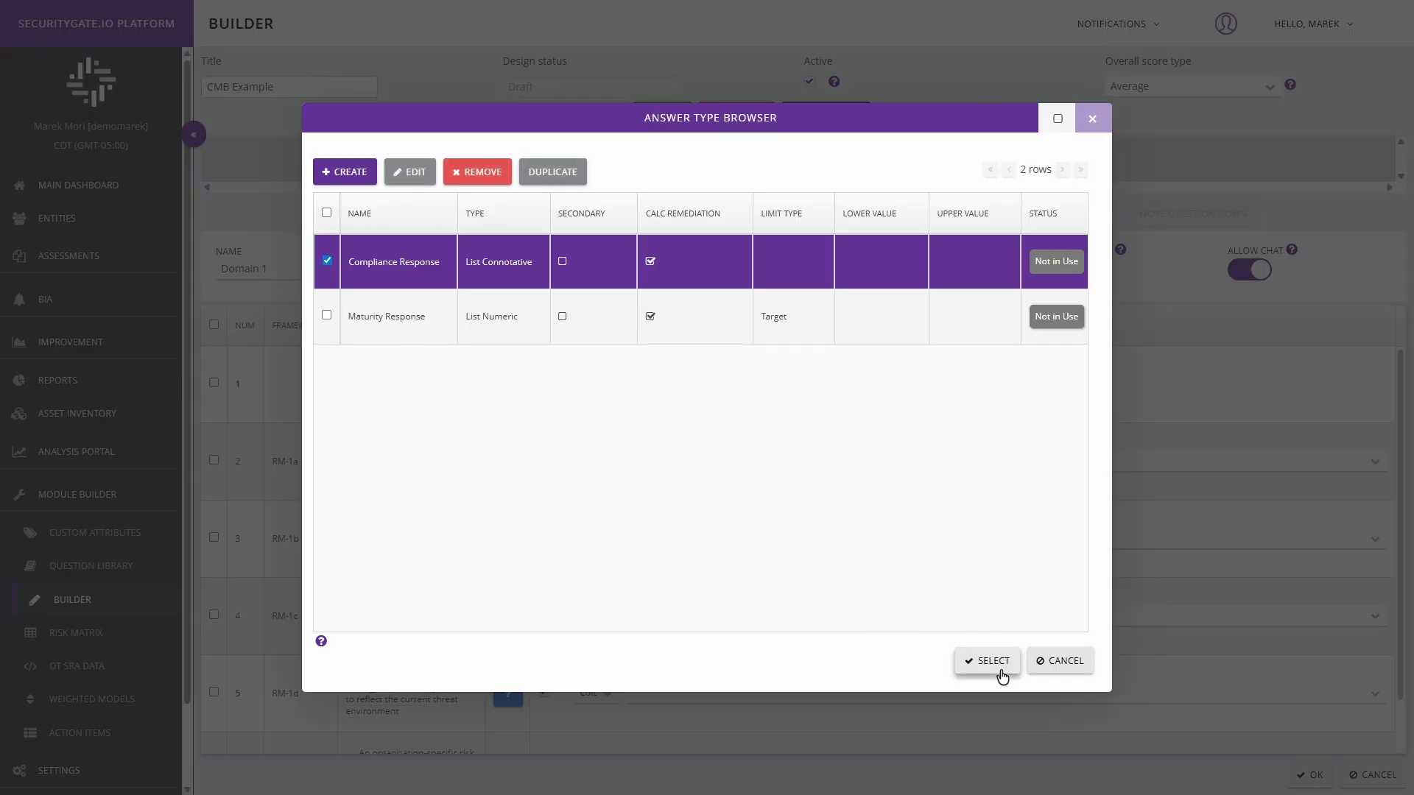
{"action": "left_click", "coordinate": [1002, 675]}
{"action": "left_click", "coordinate": [1374, 461]}
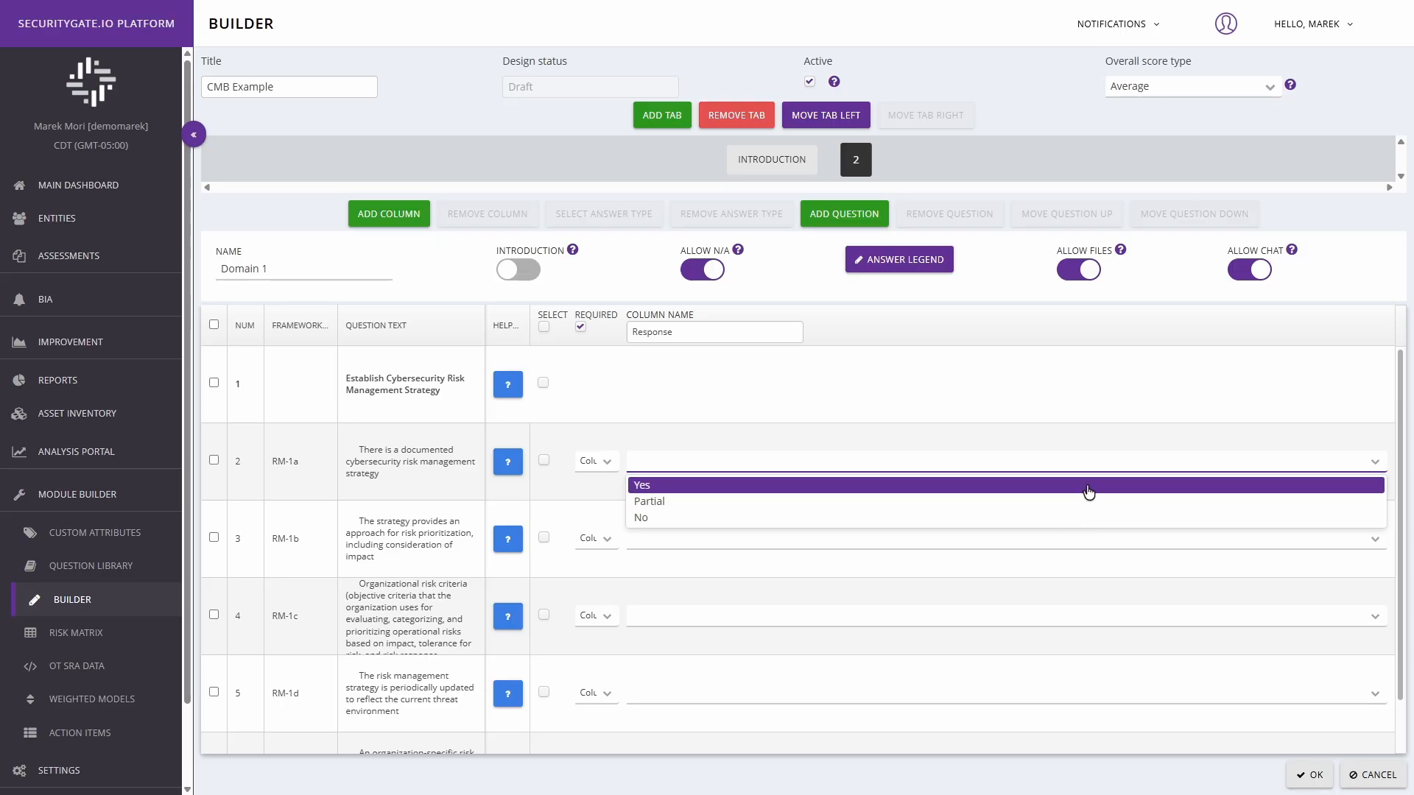
{"action": "left_click", "coordinate": [1375, 463]}
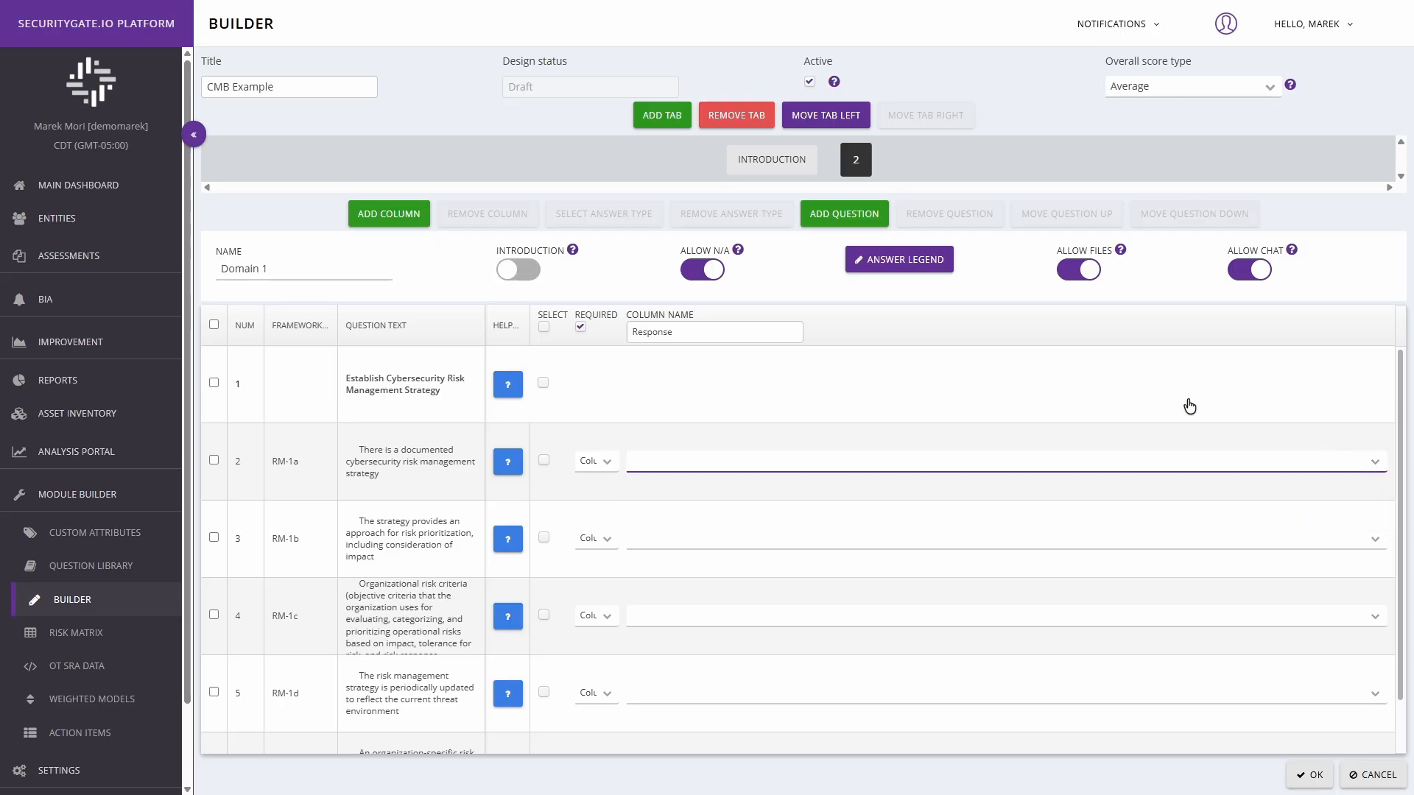
{"action": "left_click", "coordinate": [1166, 410]}
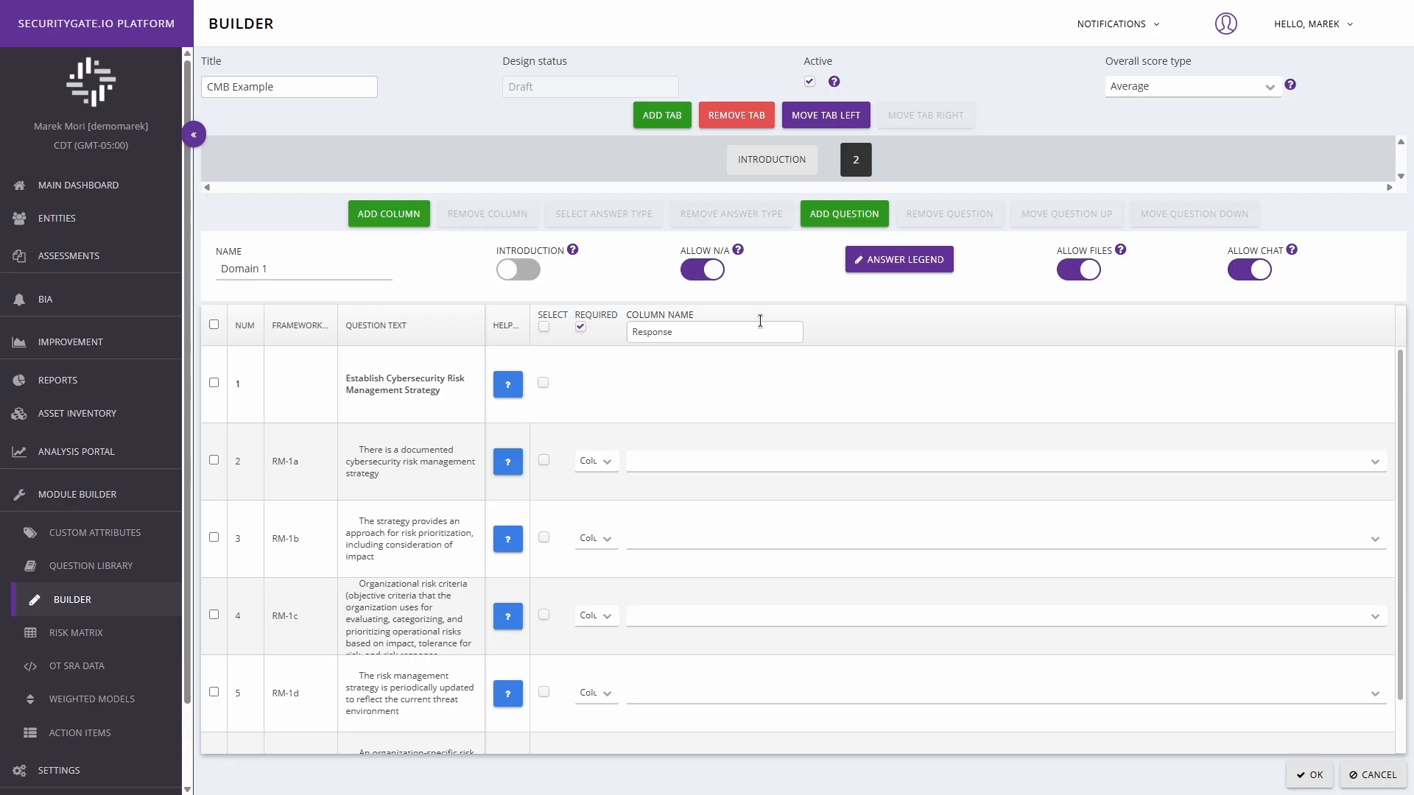
Step: Add a second column named "Justification" and select its cells for all questions except the heading in row 1
{"action": "left_click", "coordinate": [393, 215]}
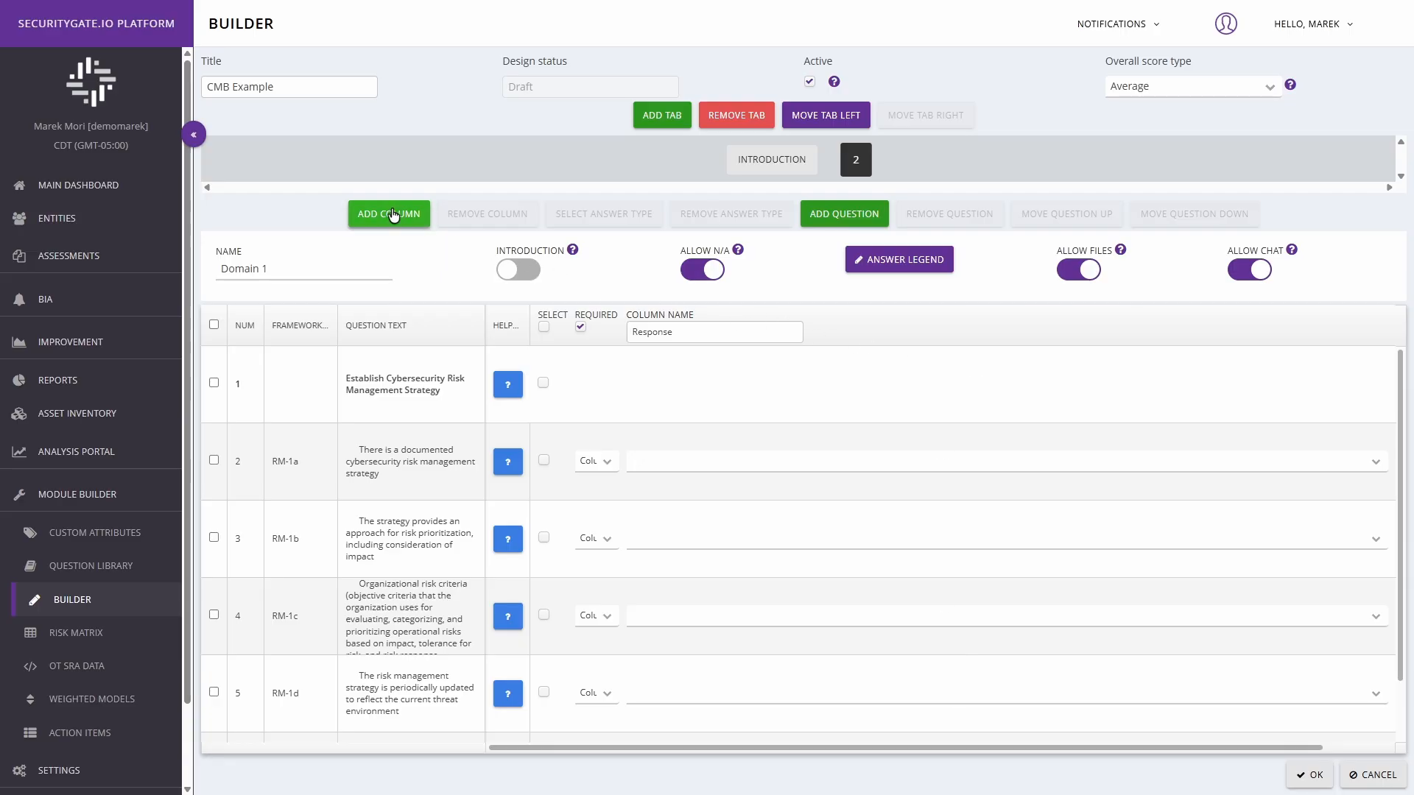
{"action": "left_click", "coordinate": [1104, 329]}
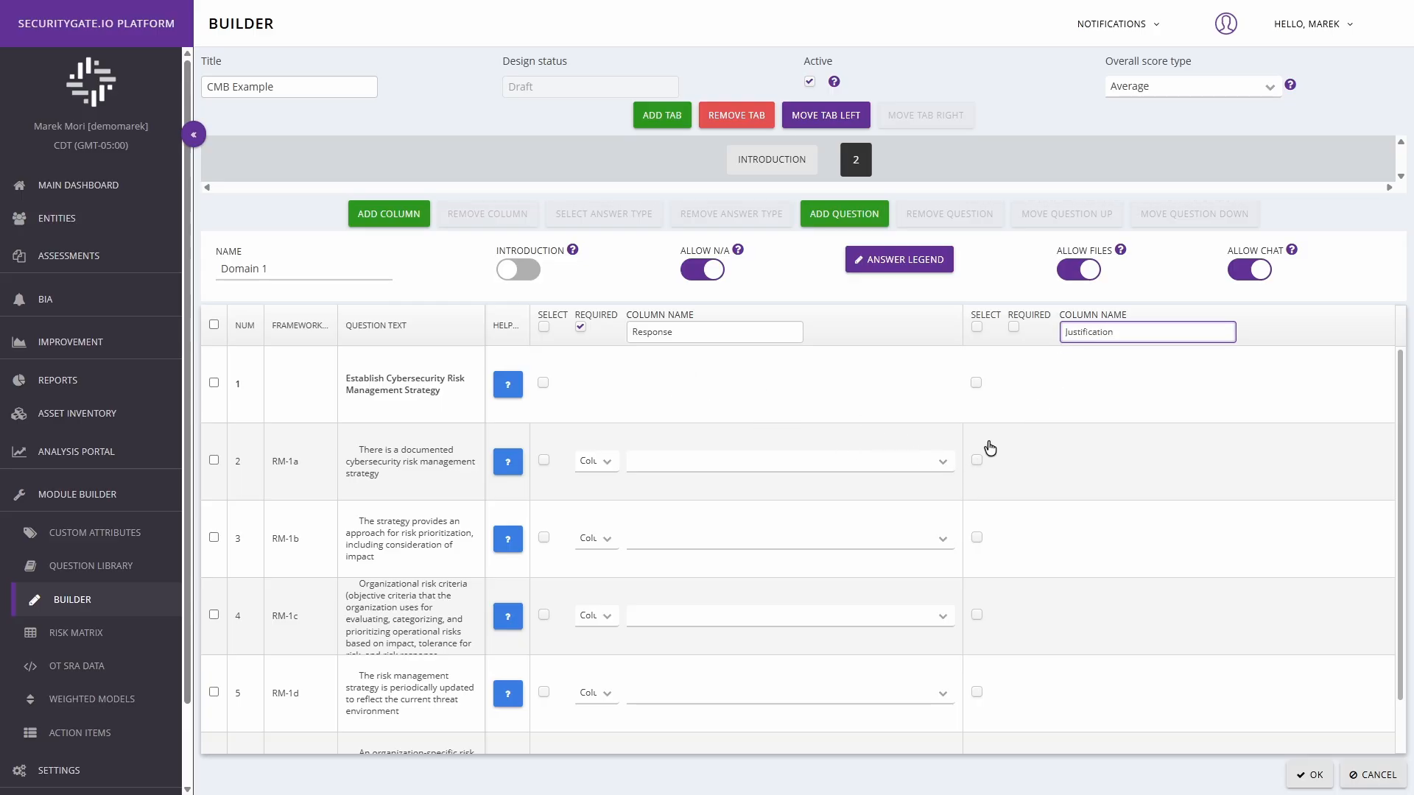
{"action": "left_click", "coordinate": [977, 327]}
{"action": "left_click", "coordinate": [976, 382]}
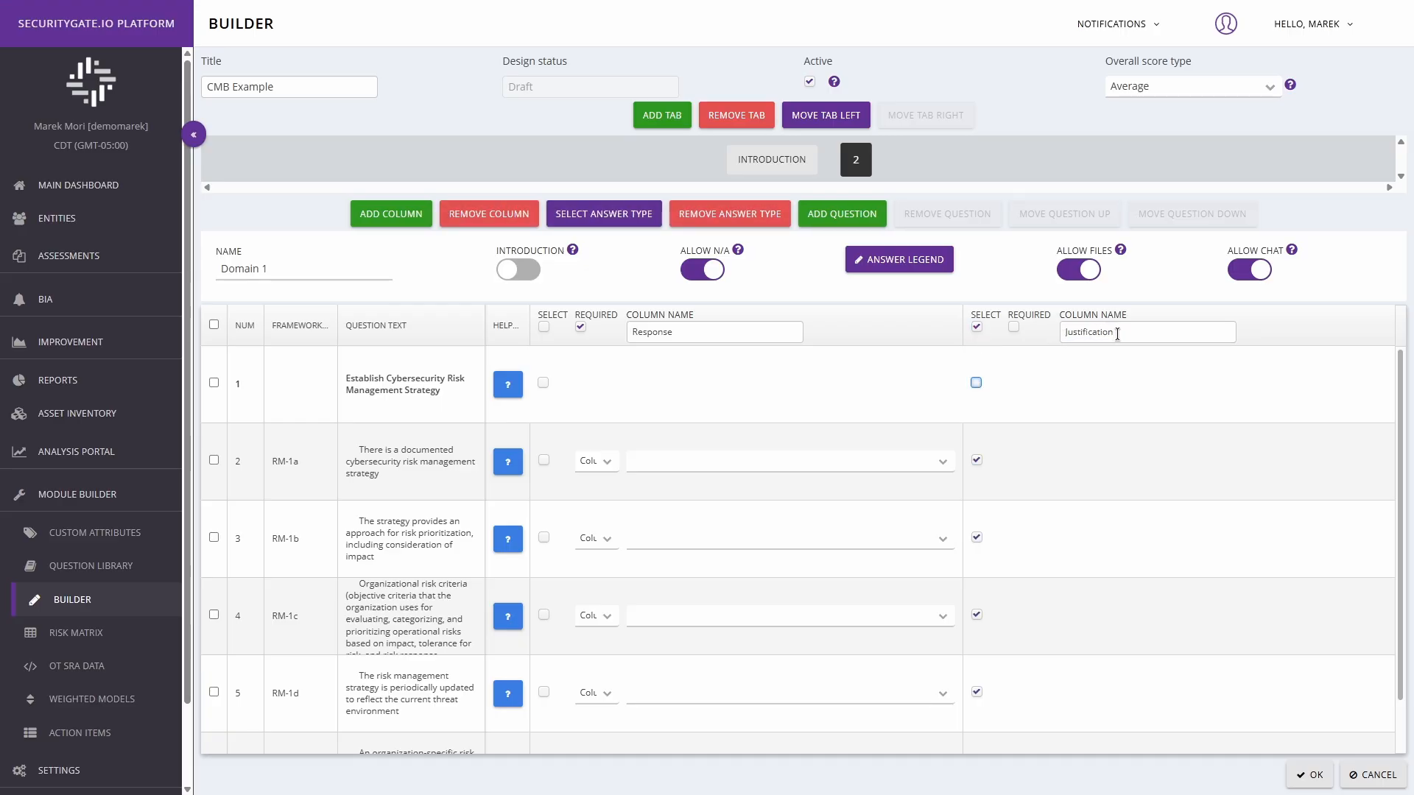
Step: Create and save an answer type named "Justification Description" with type Text
{"action": "left_click", "coordinate": [599, 213]}
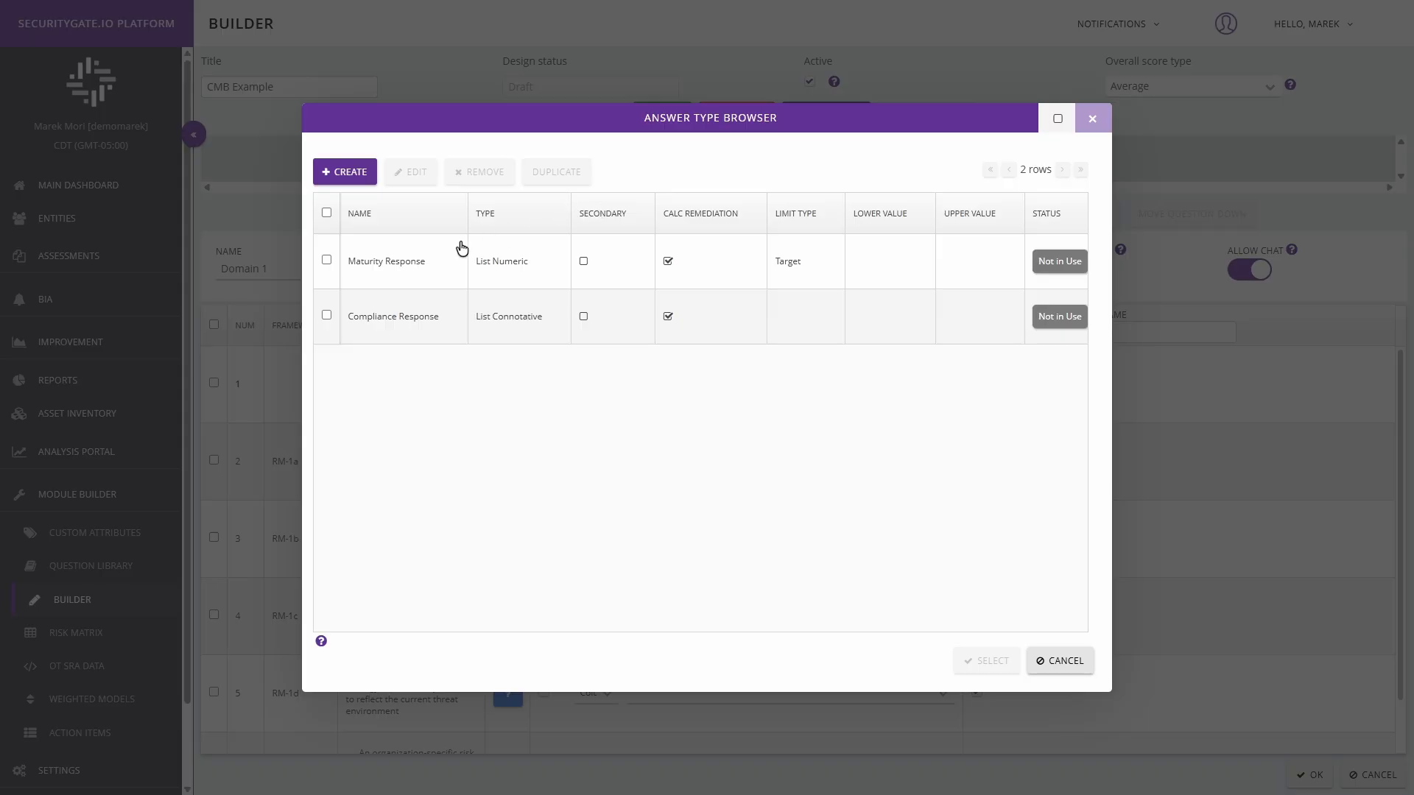
{"action": "left_click", "coordinate": [364, 175]}
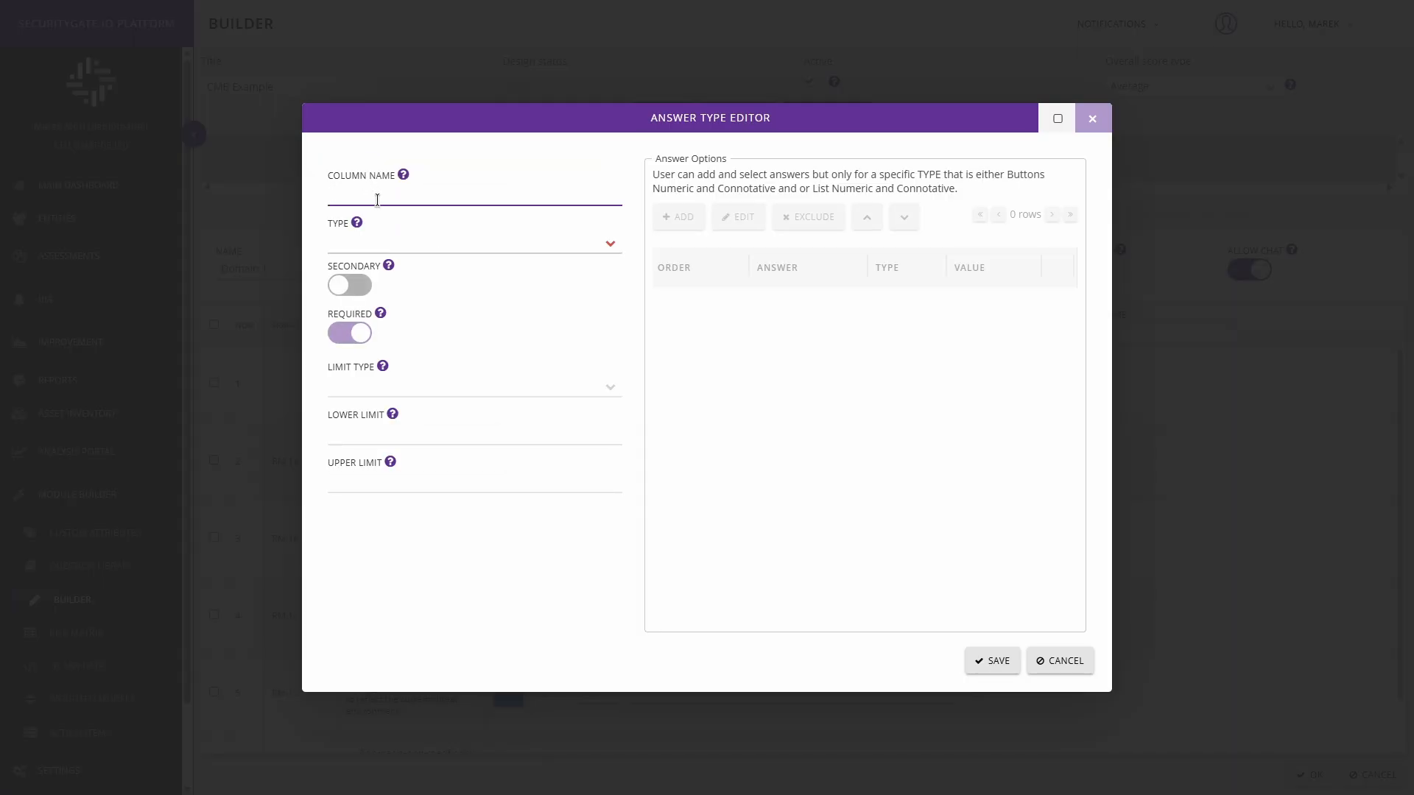
{"action": "type", "text": "Justification Description"}
{"action": "left_click", "coordinate": [614, 243]}
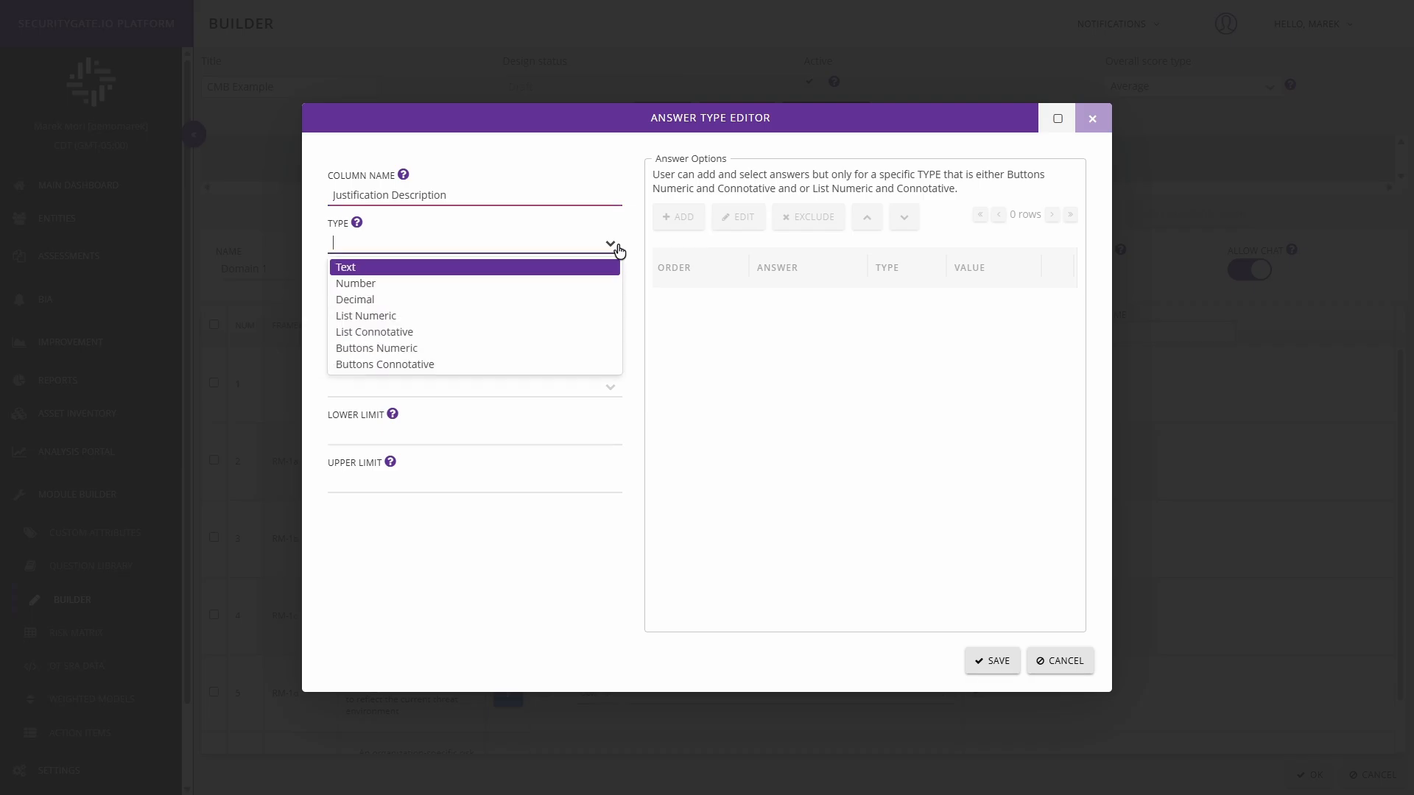
{"action": "left_click", "coordinate": [553, 275]}
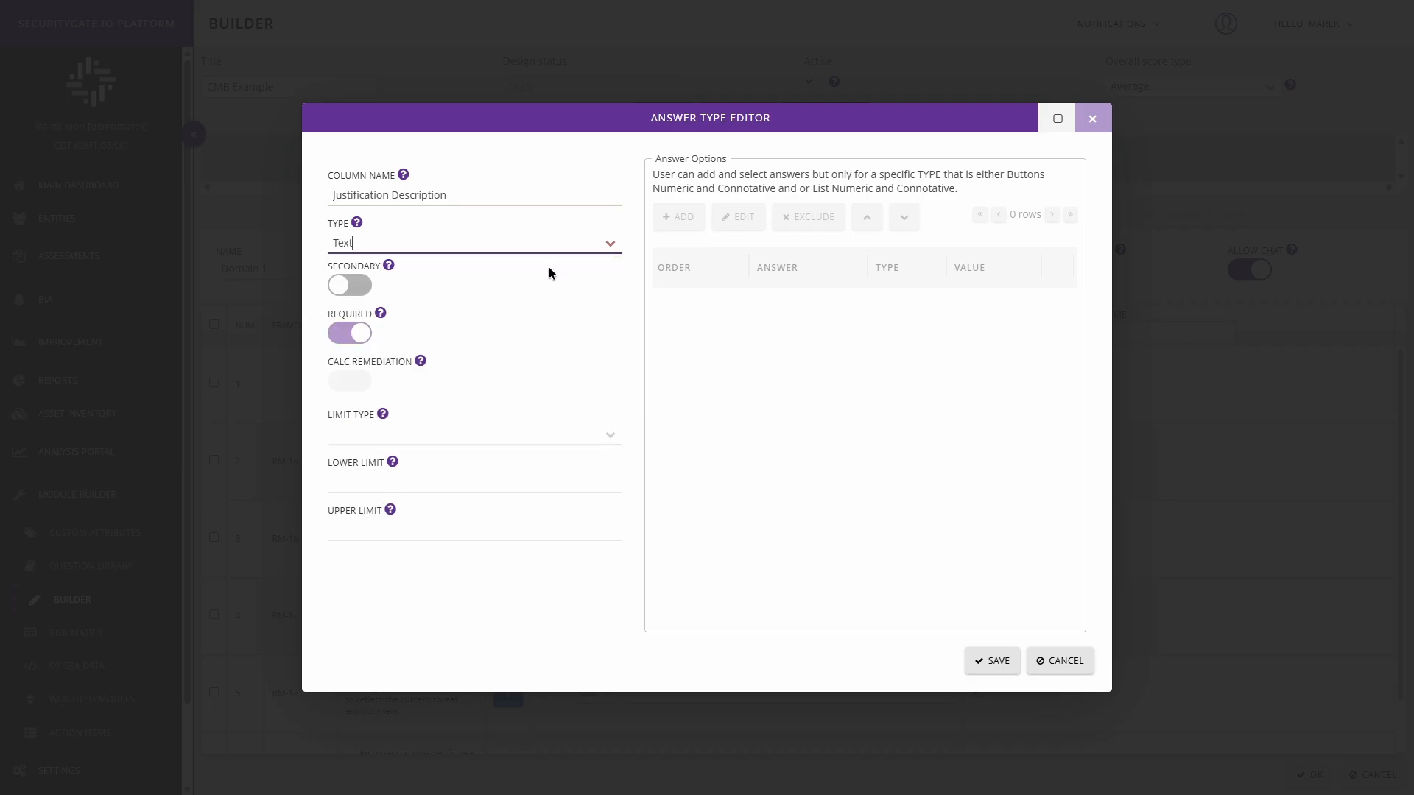
{"action": "left_click", "coordinate": [991, 661]}
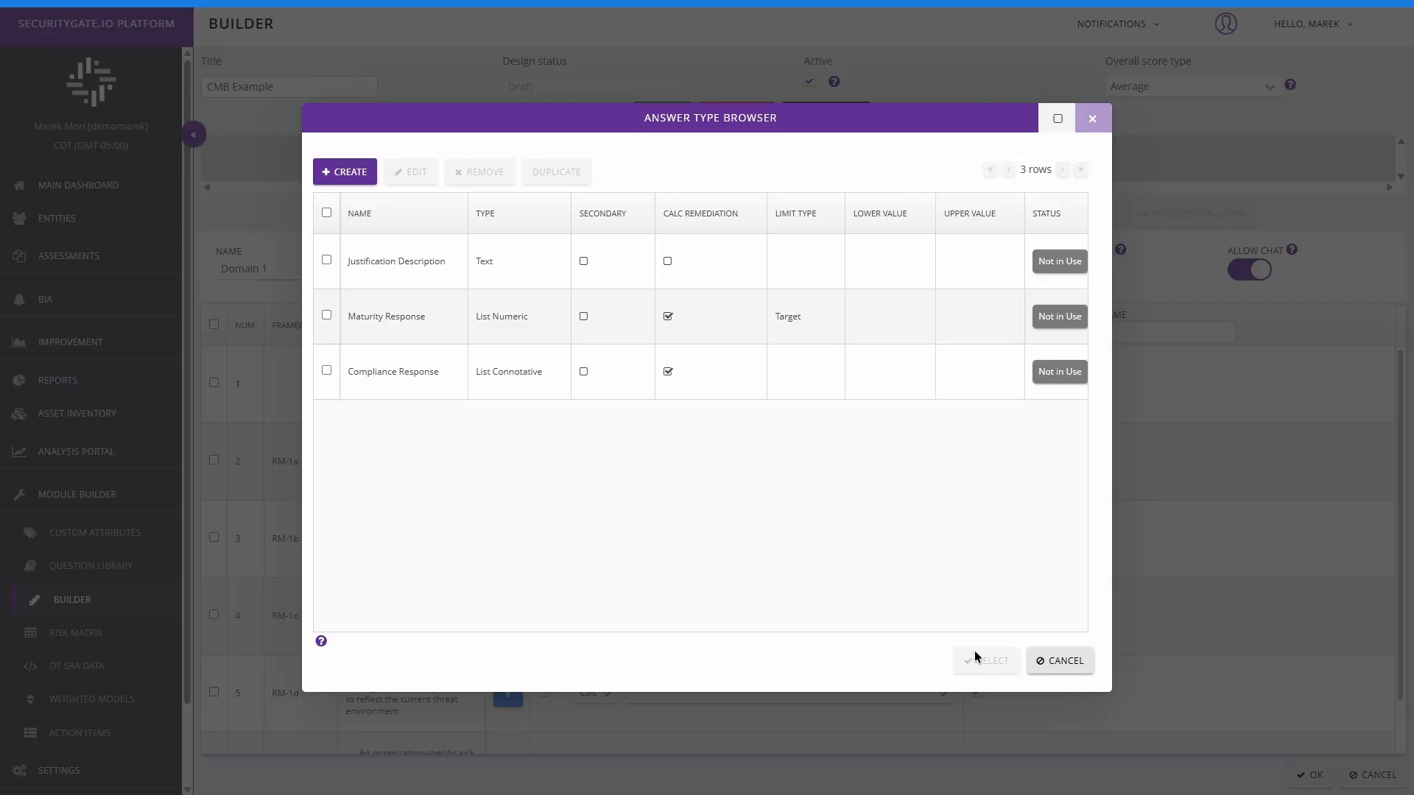
Step: Assign the Justification Description answer type to the selected cells, and make the Justification column required
{"action": "left_click", "coordinate": [328, 261]}
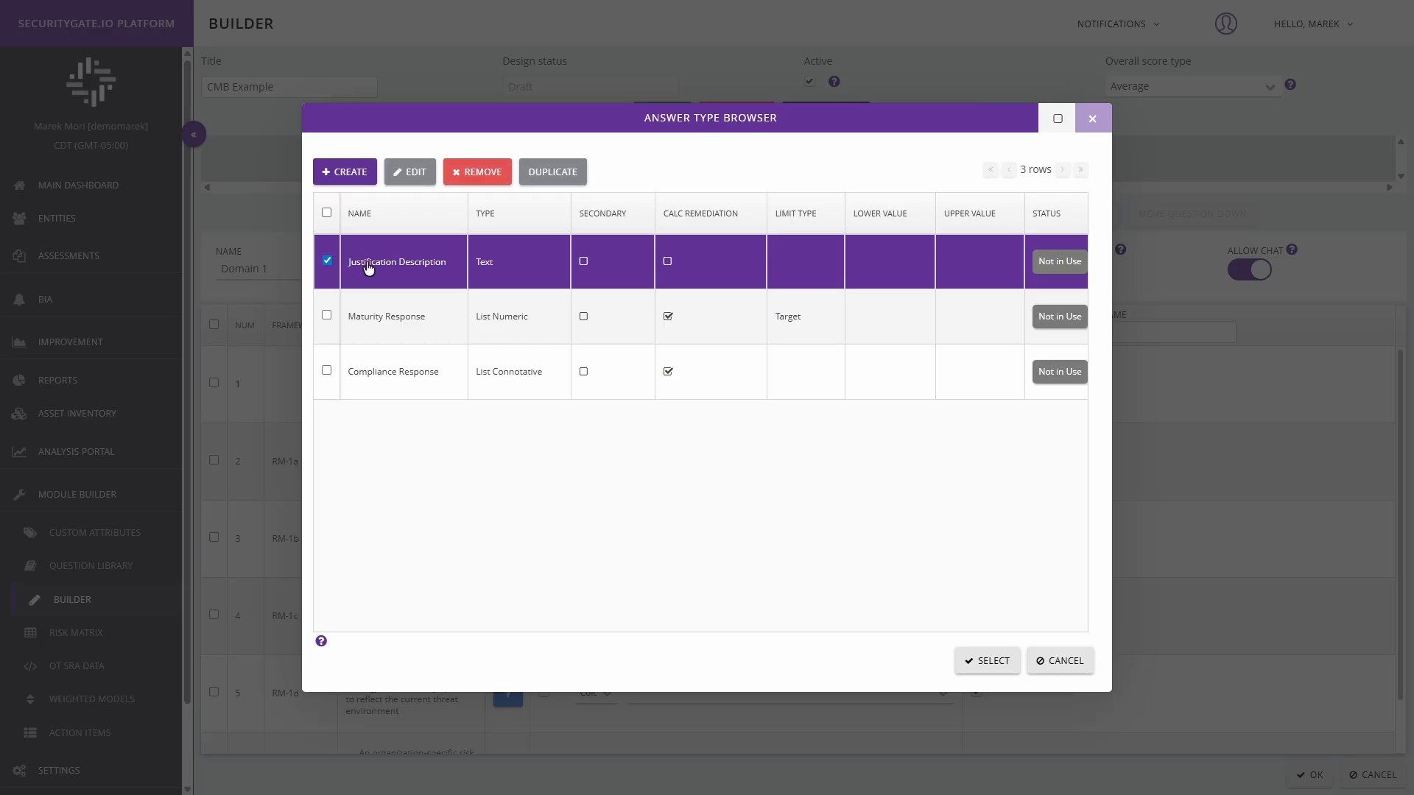
{"action": "left_click", "coordinate": [998, 675]}
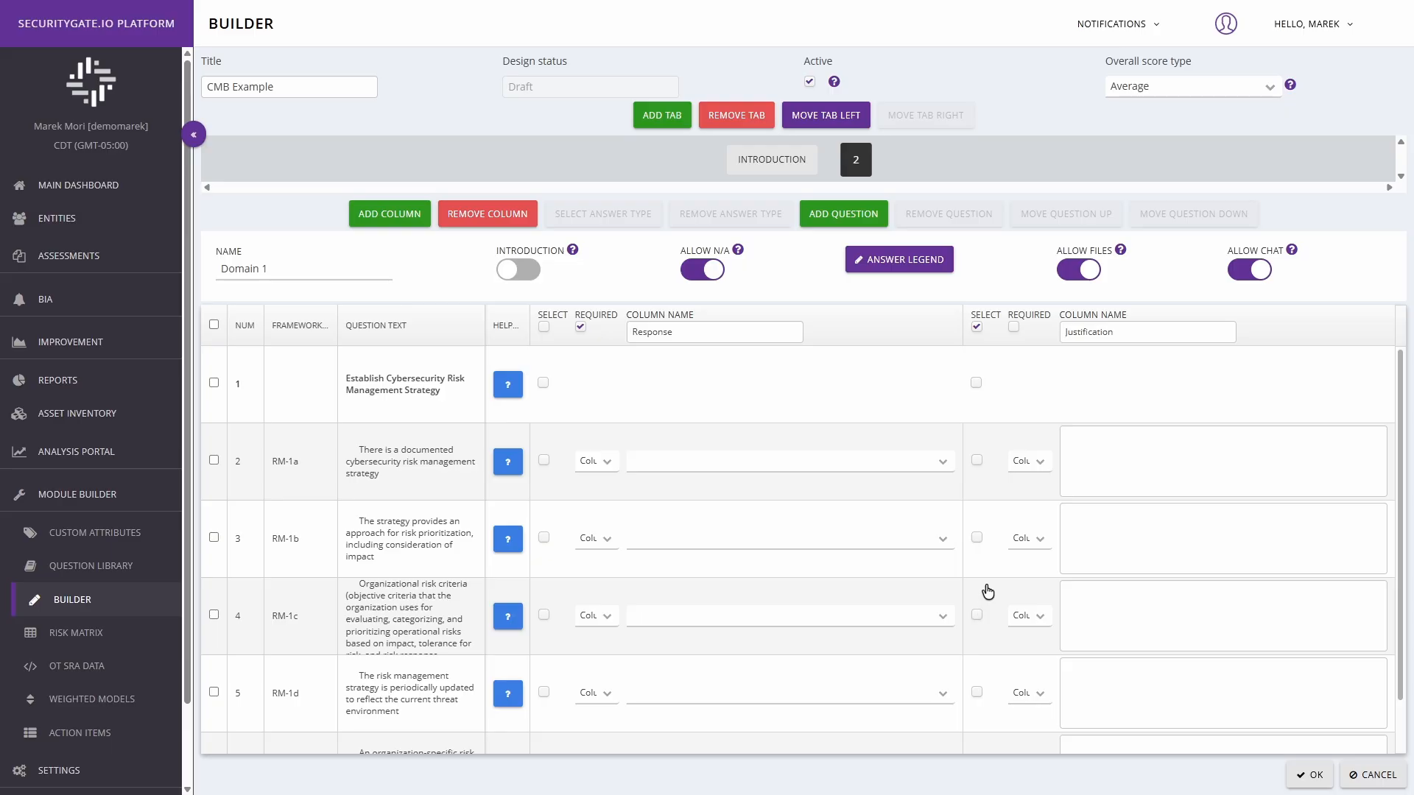
{"action": "scroll", "coordinate": [992, 569], "scroll_direction": "down", "scroll_amount": 1}
{"action": "scroll", "coordinate": [991, 569], "scroll_direction": "up", "scroll_amount": 1}
{"action": "left_click", "coordinate": [976, 327]}
{"action": "left_click", "coordinate": [1013, 327]}
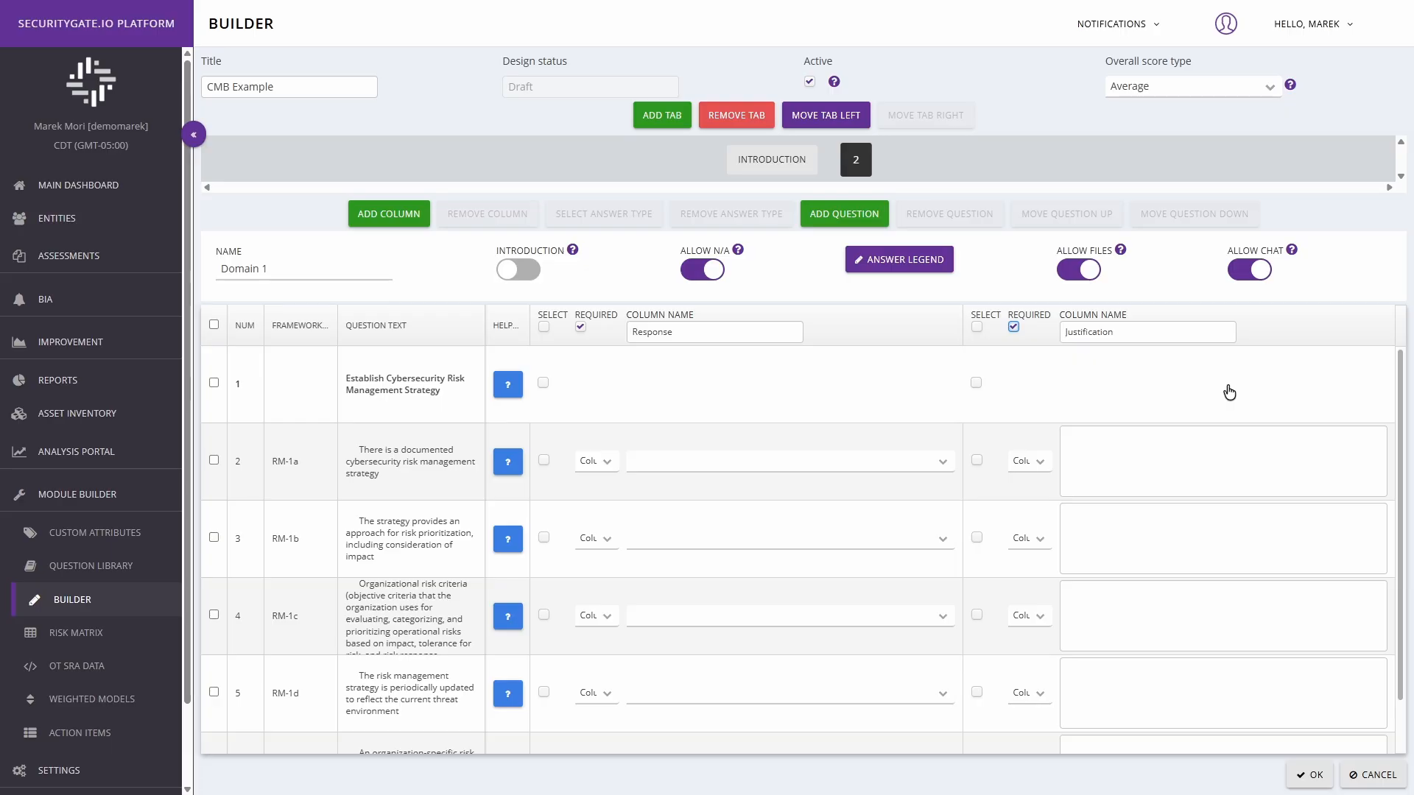
Step: Save the CMB Example module and publish it from the module list
{"action": "left_click", "coordinate": [1315, 781]}
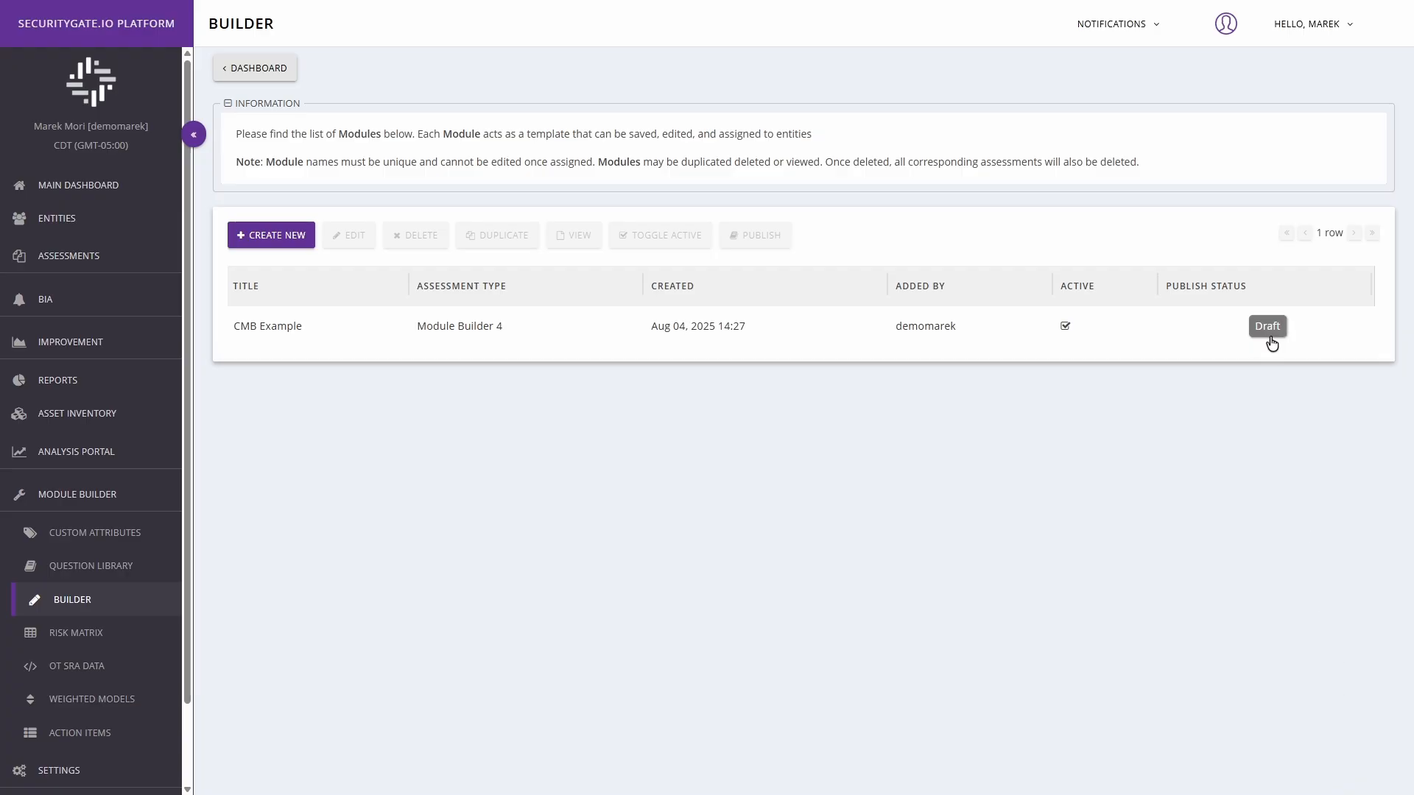
{"action": "left_click", "coordinate": [877, 321]}
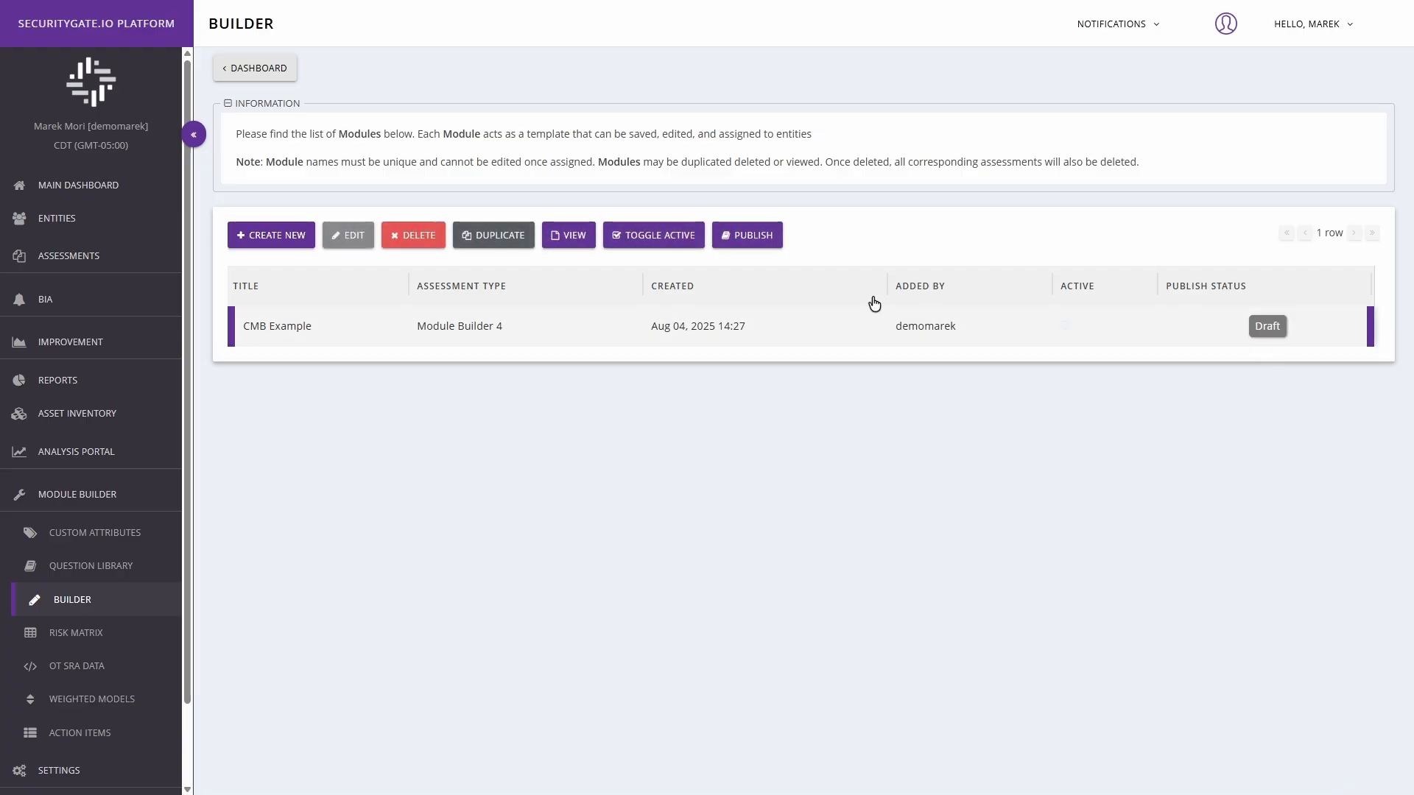
{"action": "left_click", "coordinate": [751, 235]}
{"action": "left_click", "coordinate": [780, 427]}
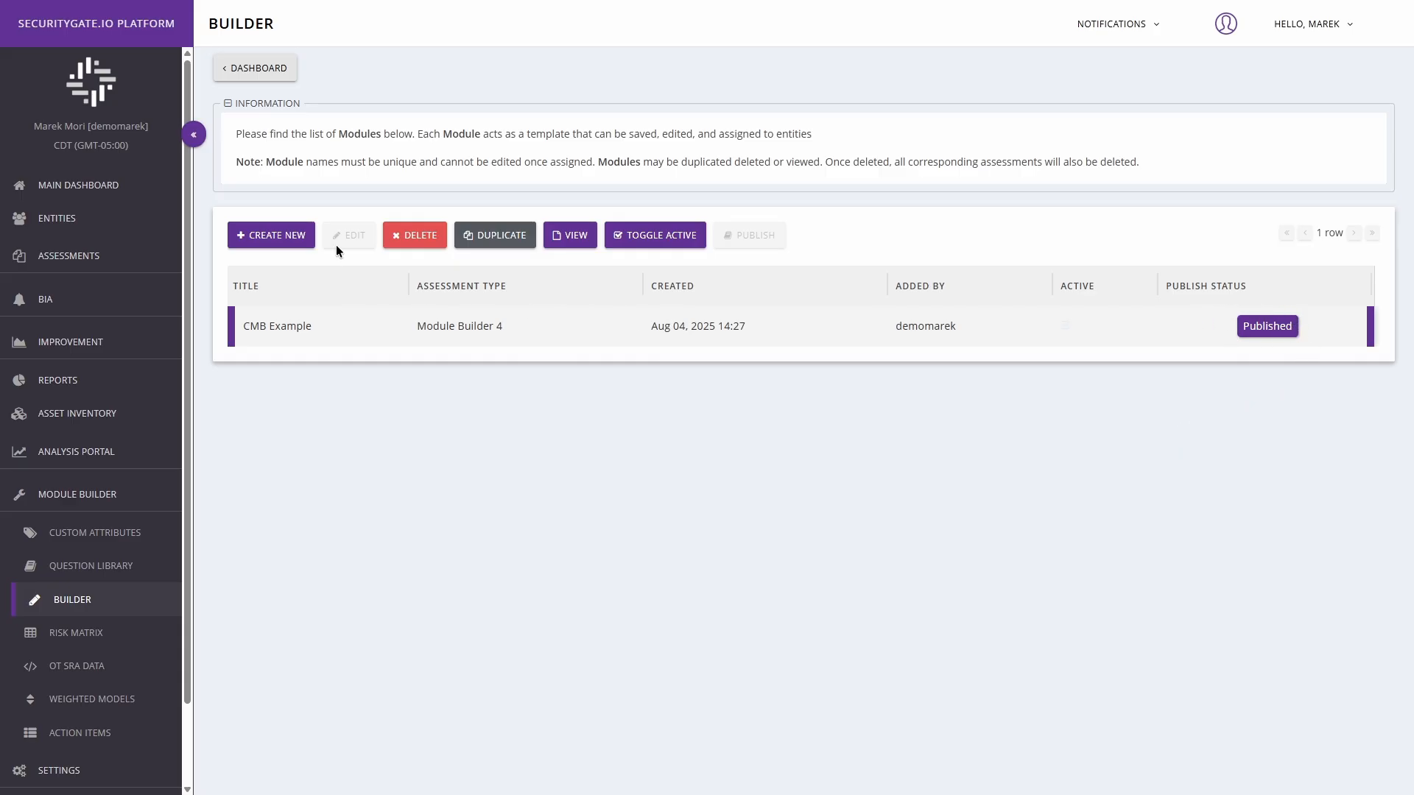
Step: Duplicate the published CMB Example module, then view the original's read-only design and return to the module list
{"action": "left_click", "coordinate": [490, 246]}
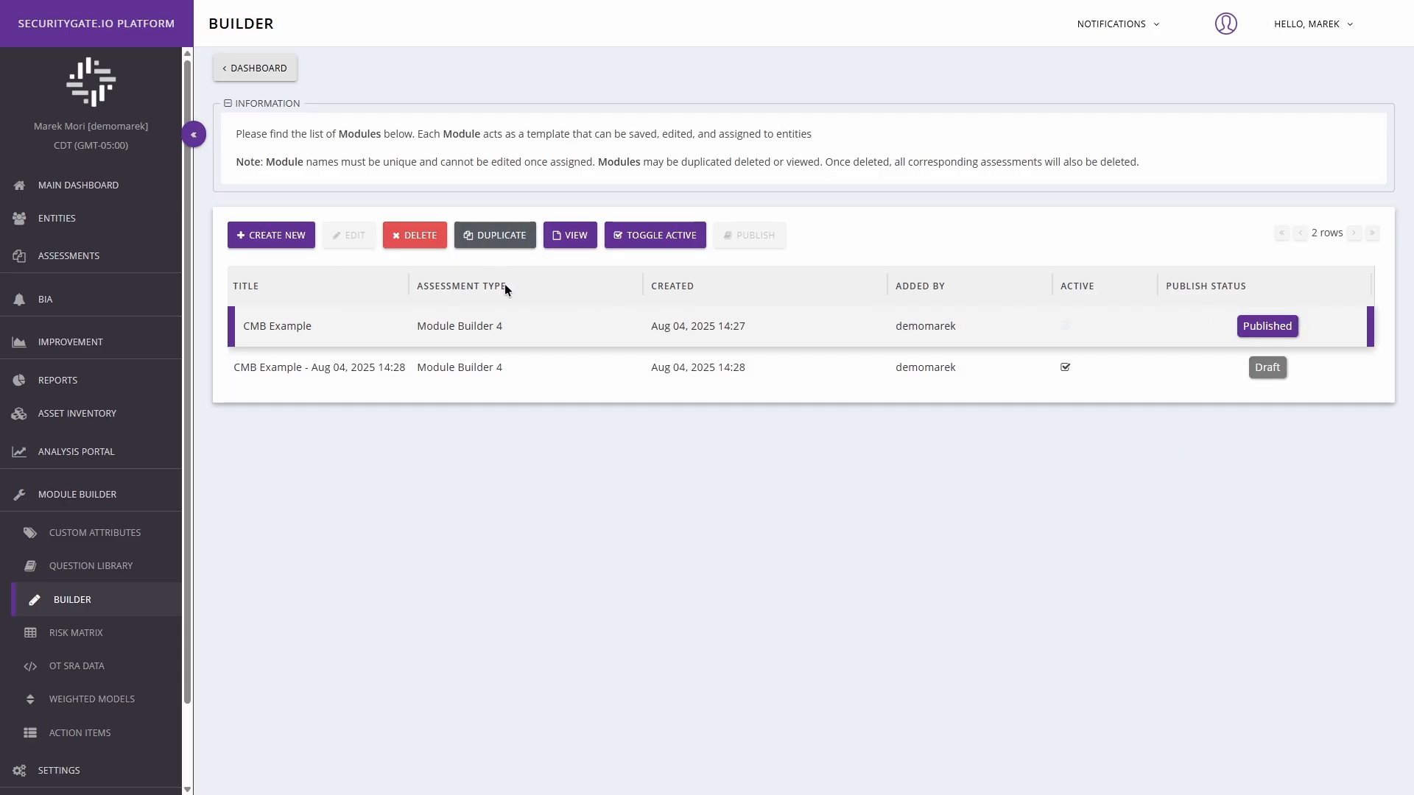
{"action": "left_click", "coordinate": [489, 377]}
{"action": "left_click", "coordinate": [579, 239]}
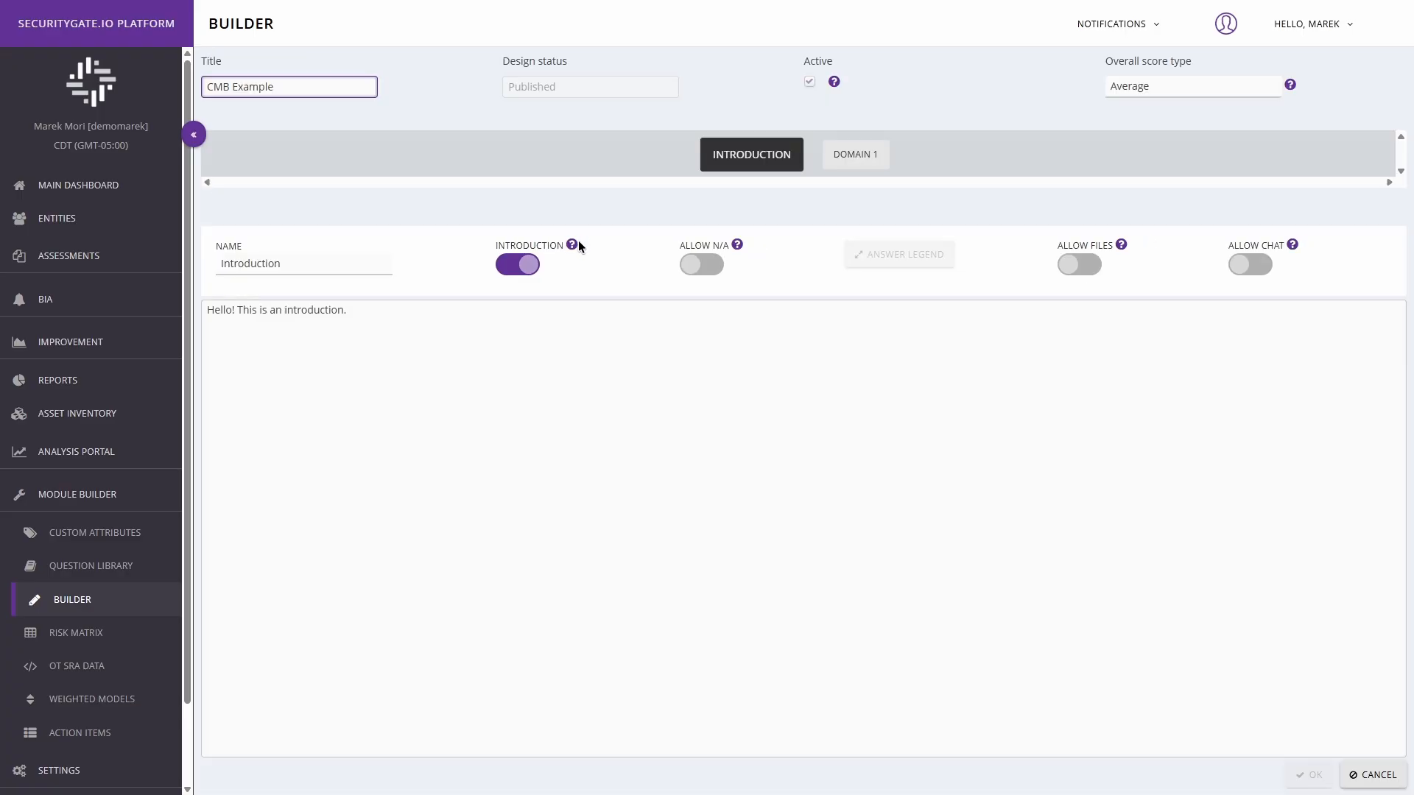
{"action": "left_click", "coordinate": [1373, 775]}
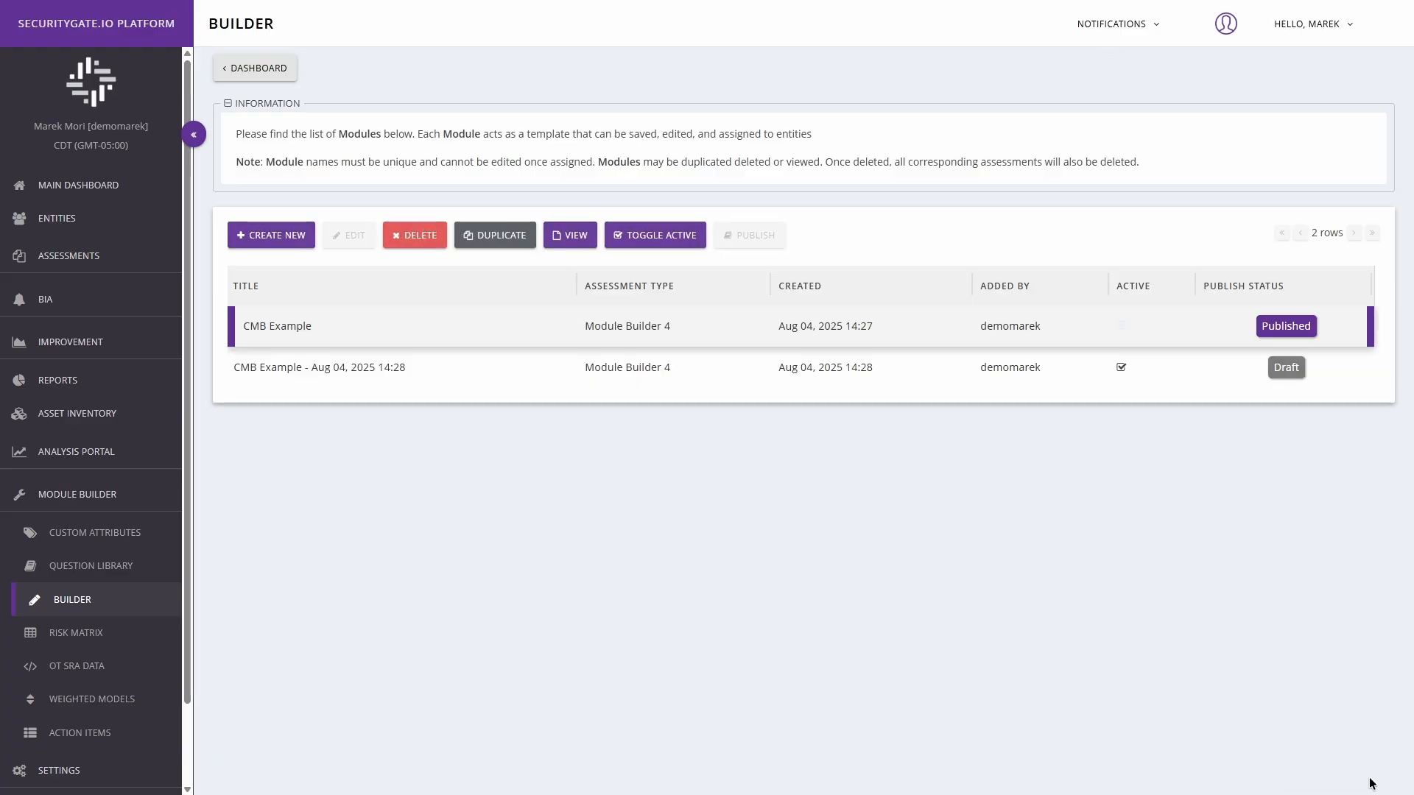